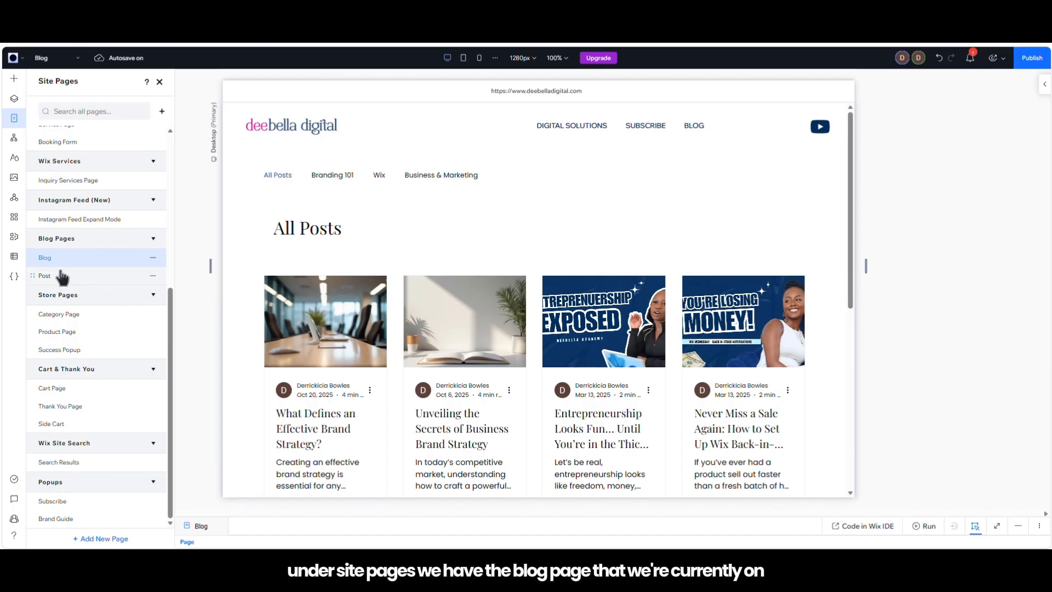
Step: Open the Post page from the site's blog pages and look over how an individual blog post is displayed
left_click(48, 277)
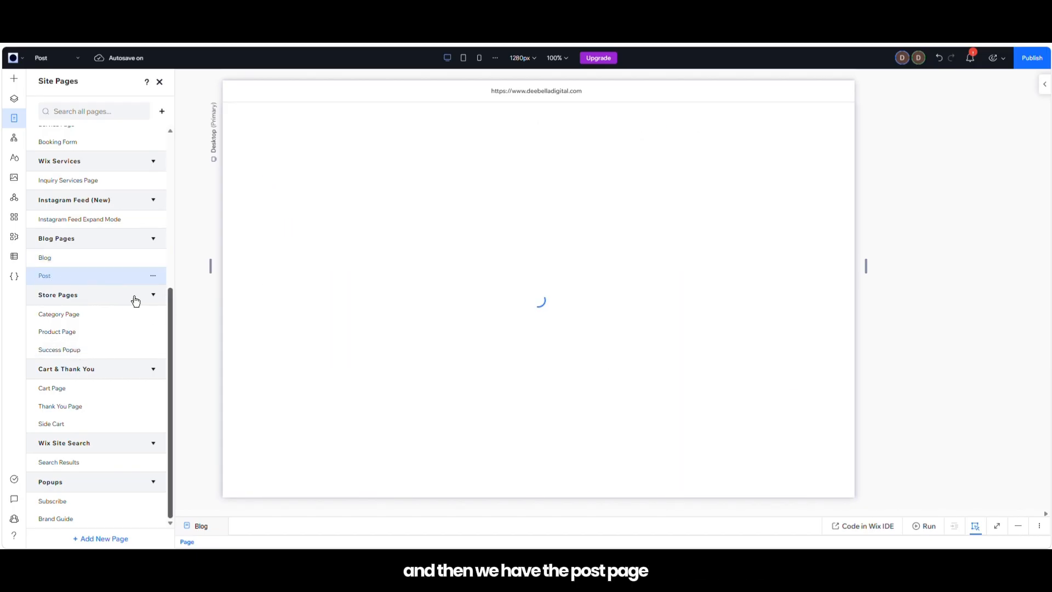
left_click_drag(849, 174, 859, 109)
left_click(618, 314)
left_click(360, 220)
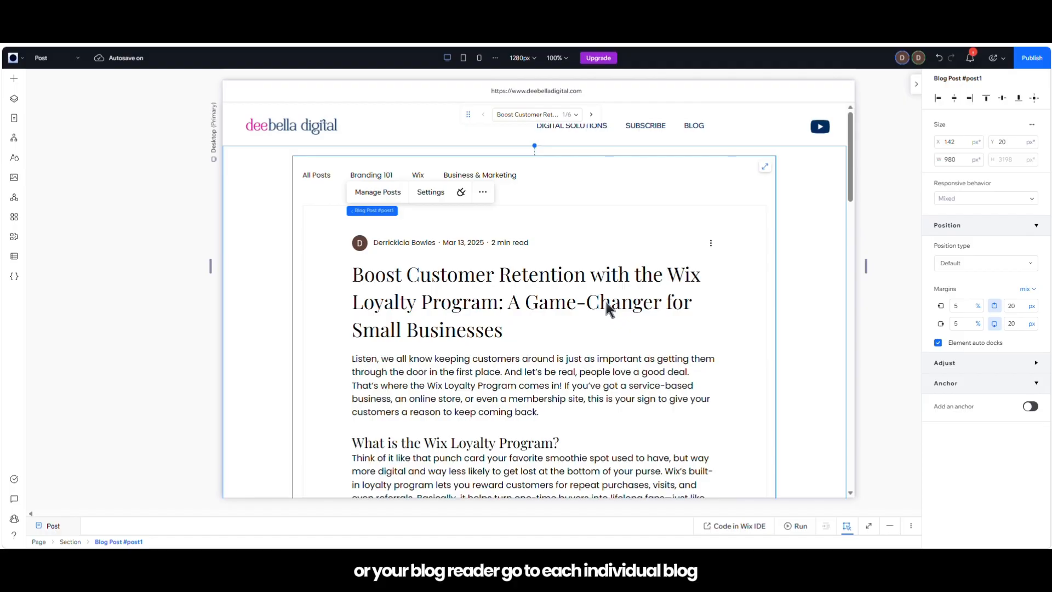
left_click_drag(850, 133, 837, 100)
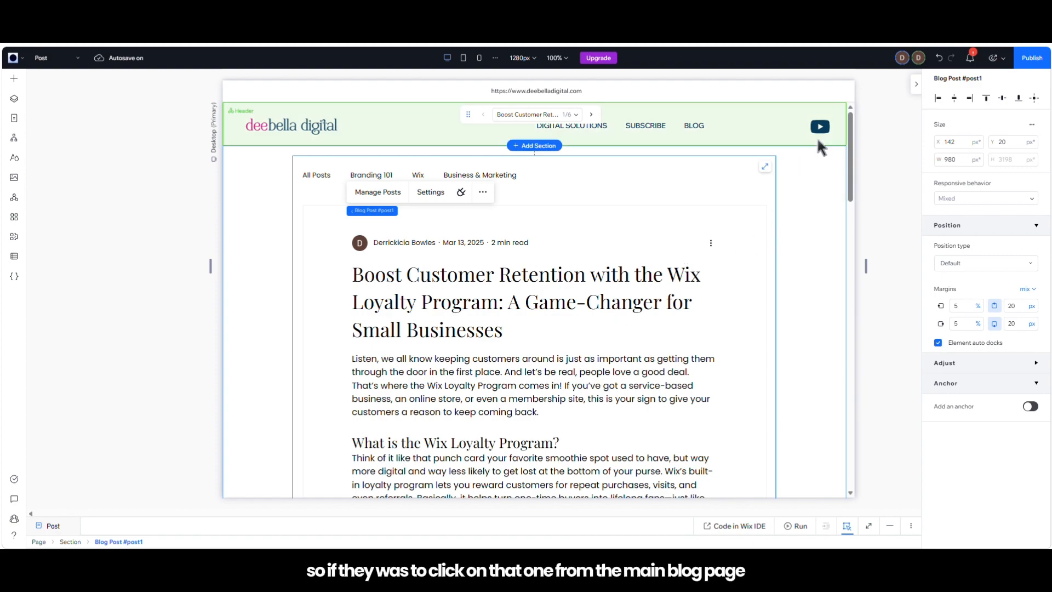
left_click_drag(853, 139, 849, 98)
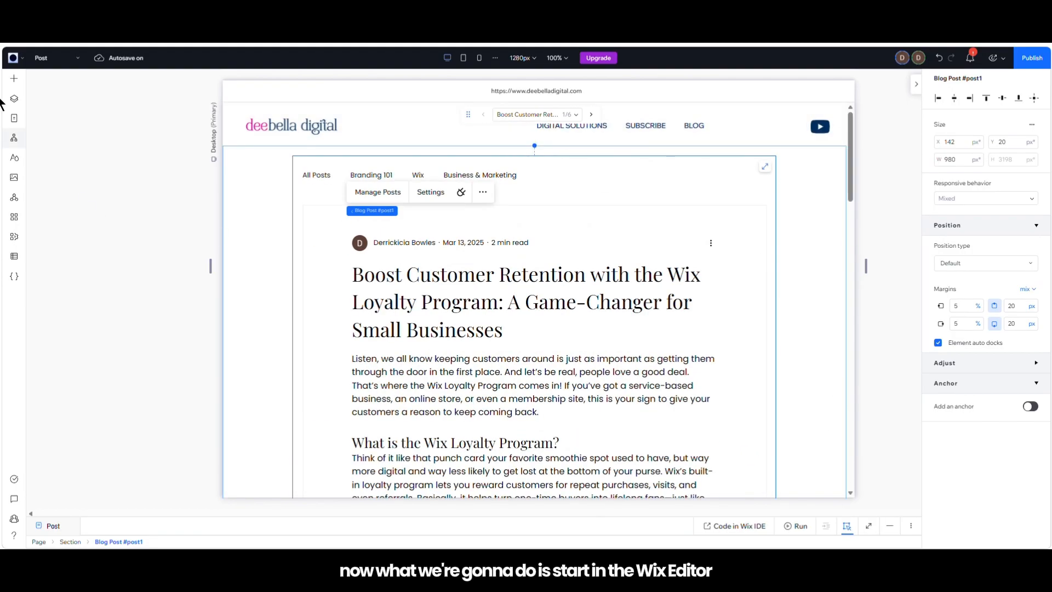
Step: Return to the Blog page and open the settings of its blog feed
left_click(14, 118)
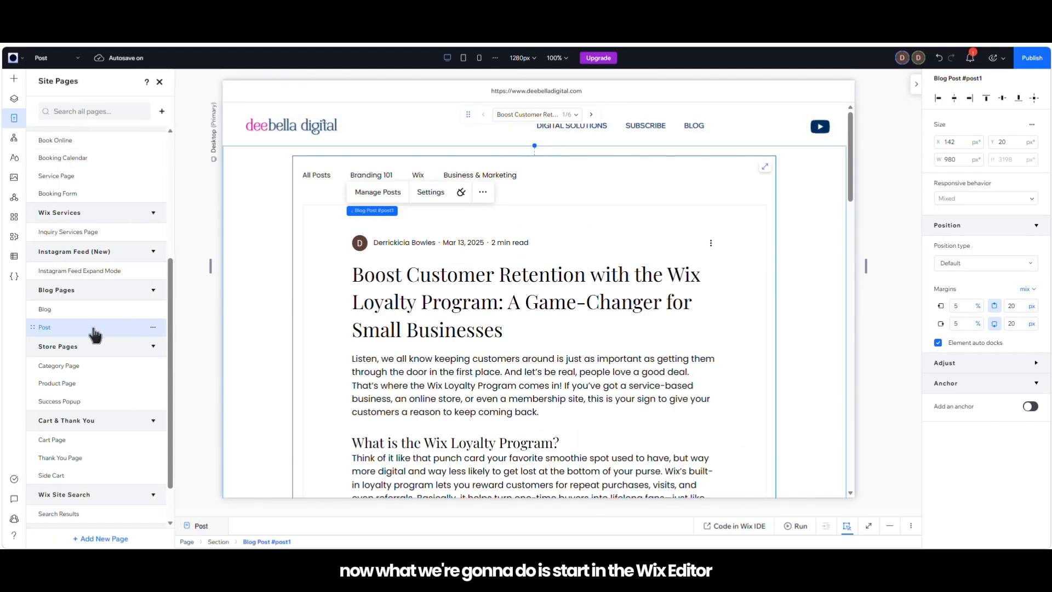
left_click(81, 307)
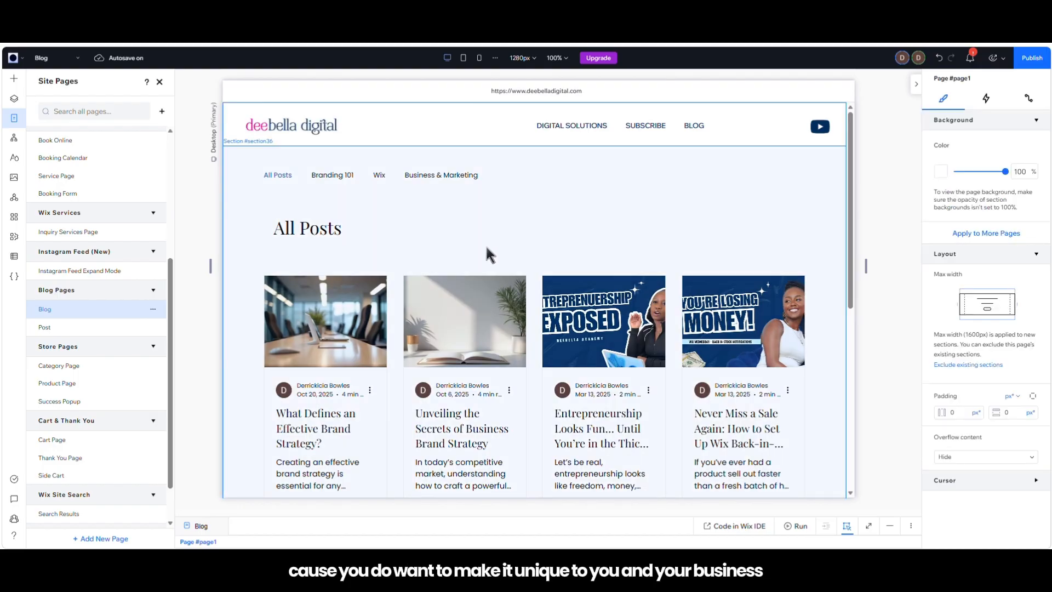
left_click(485, 245)
left_click(432, 233)
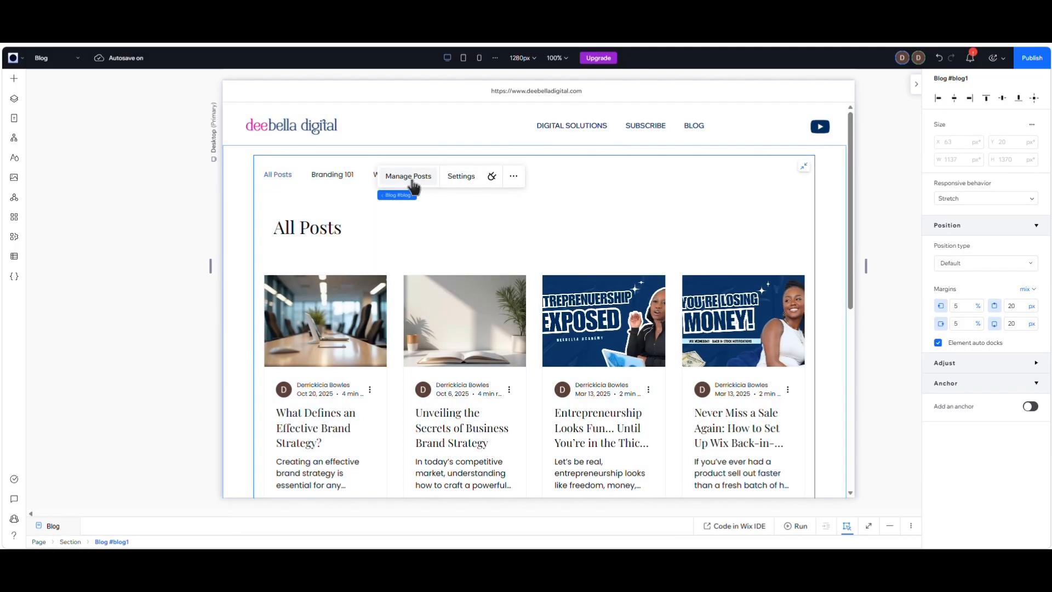
left_click(461, 178)
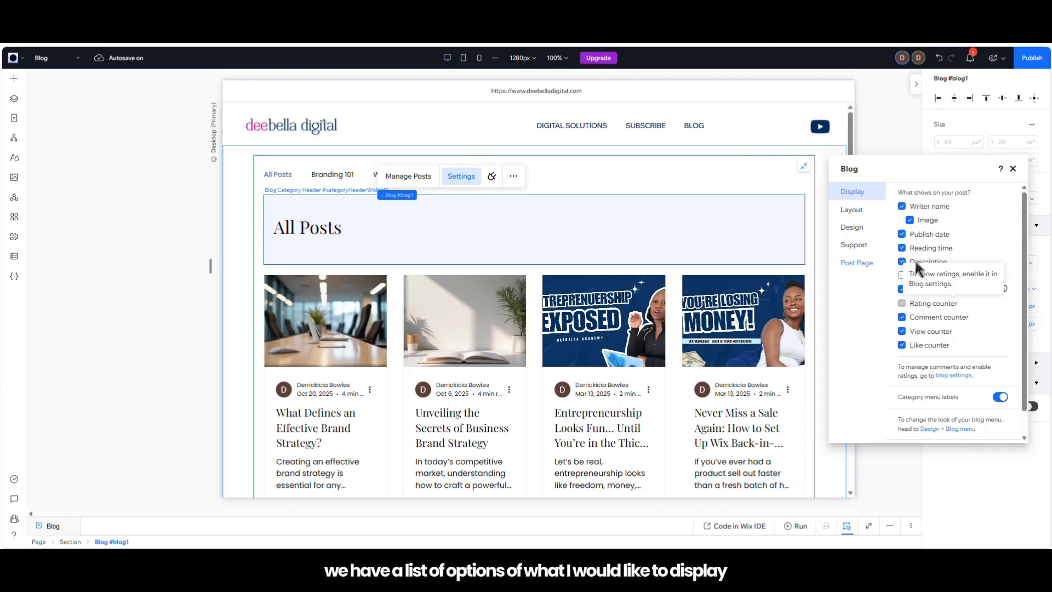
Step: Hide the writer name and reading time on the posts and show the category label
left_click(901, 207)
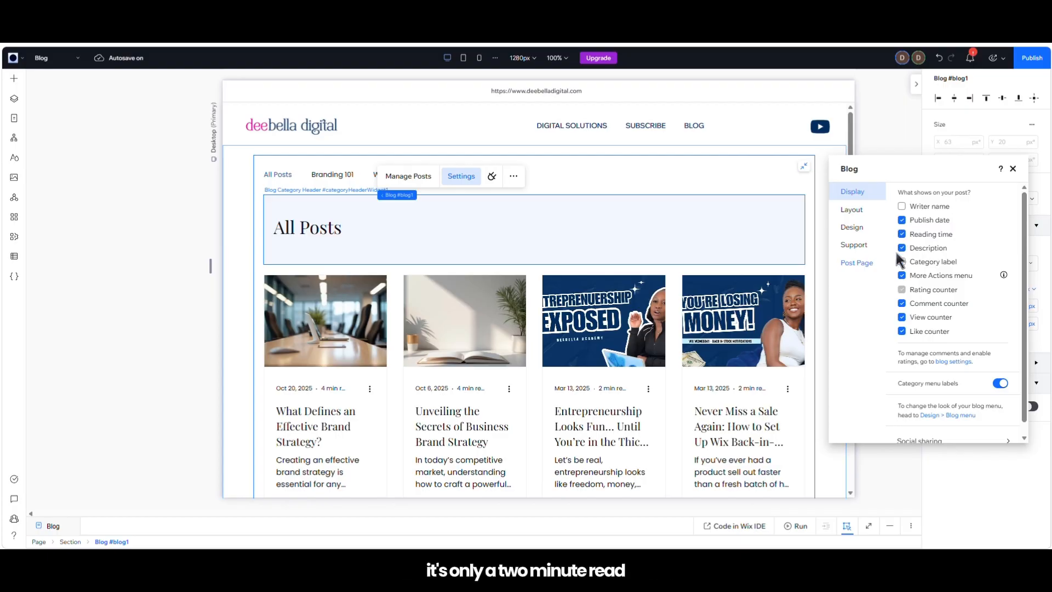
left_click(922, 239)
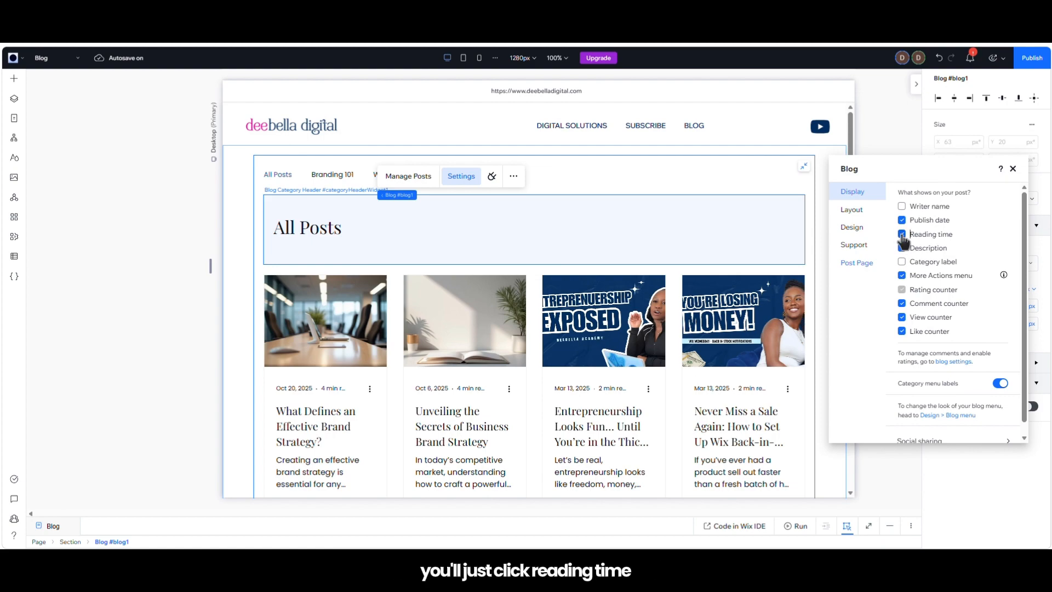
left_click(901, 261)
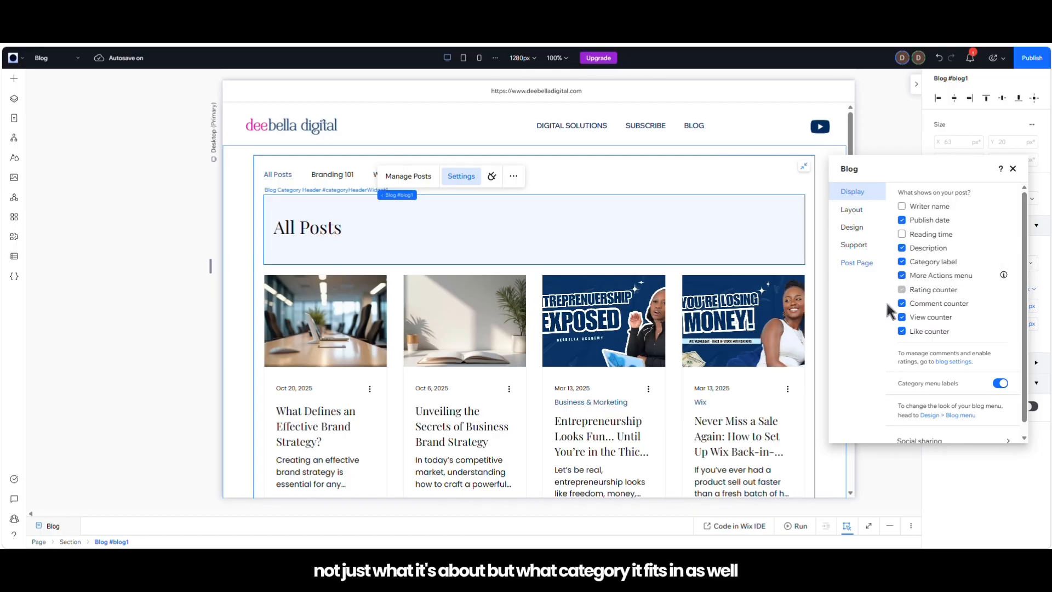
Step: Preview the site, check the Share Post option in a post's more actions menu by copying the link, and return to the editor
left_click(648, 389)
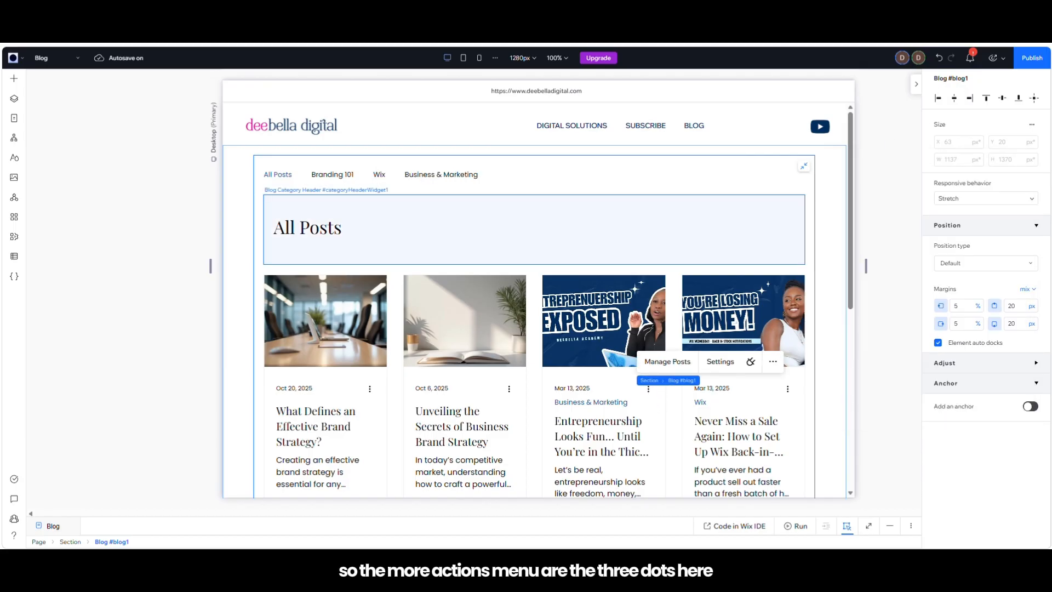
left_click(998, 58)
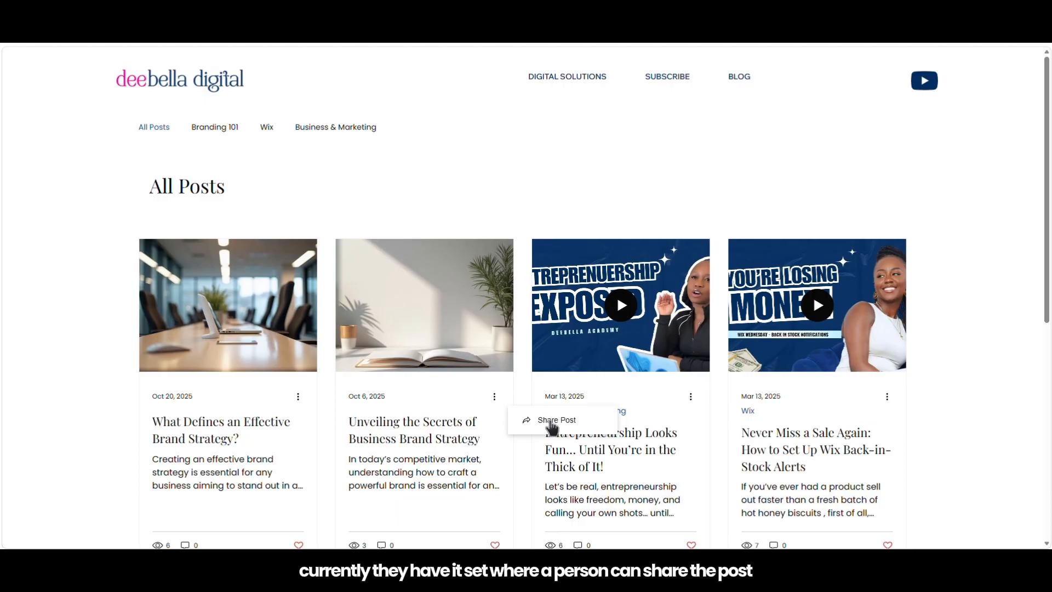
left_click(554, 427)
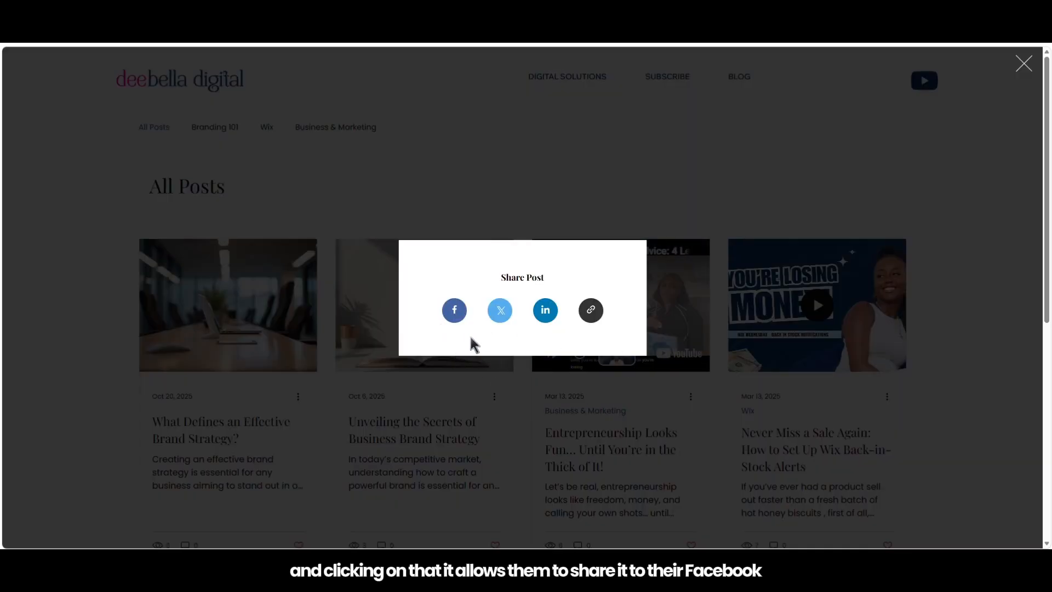
left_click(590, 311)
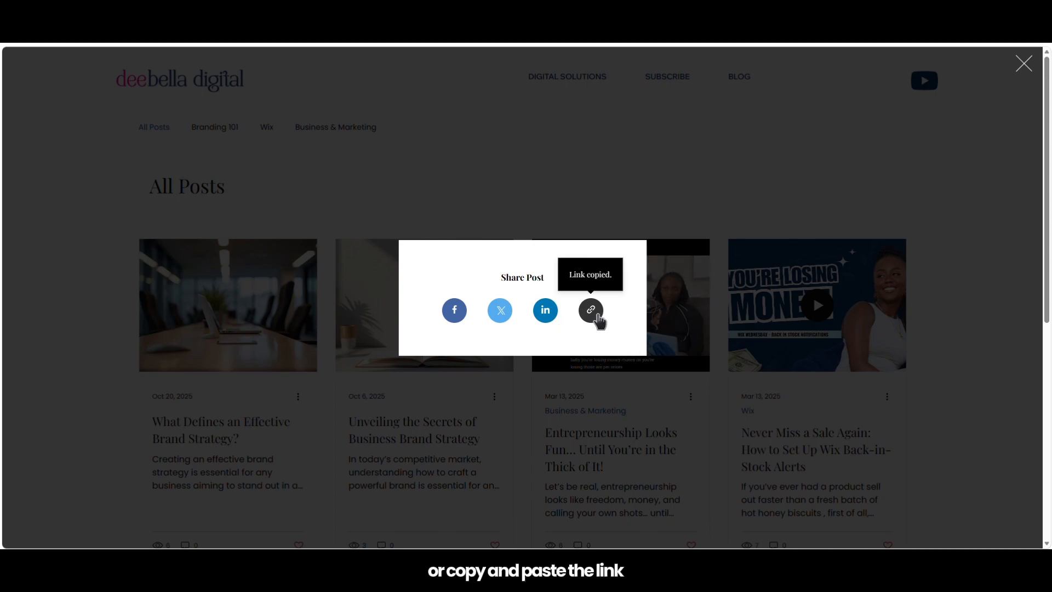
left_click(689, 194)
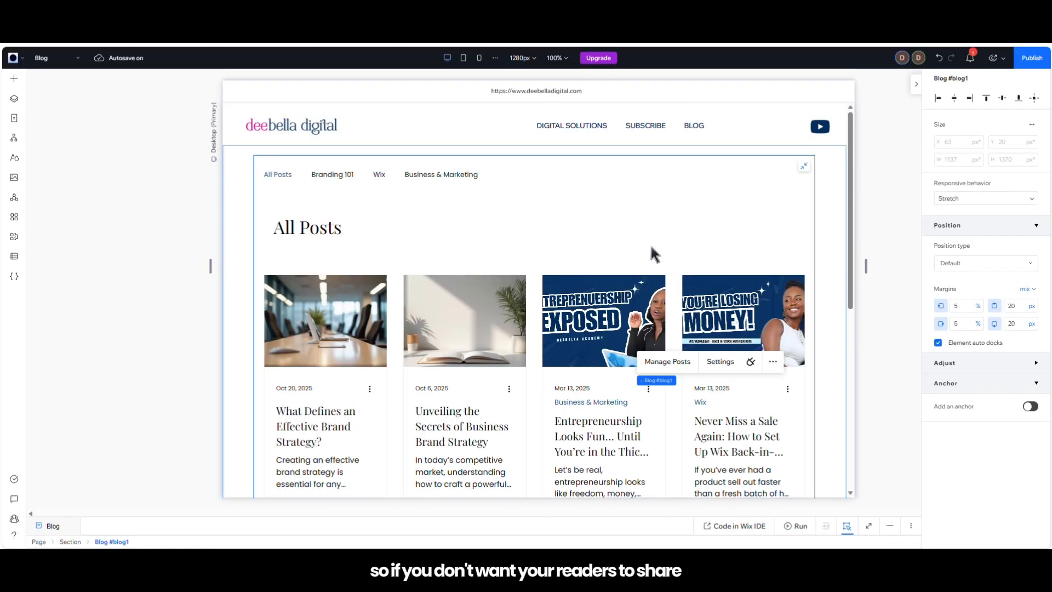
Step: Reopen the blog feed settings and try turning the category menu labels off before switching them back on
left_click(725, 360)
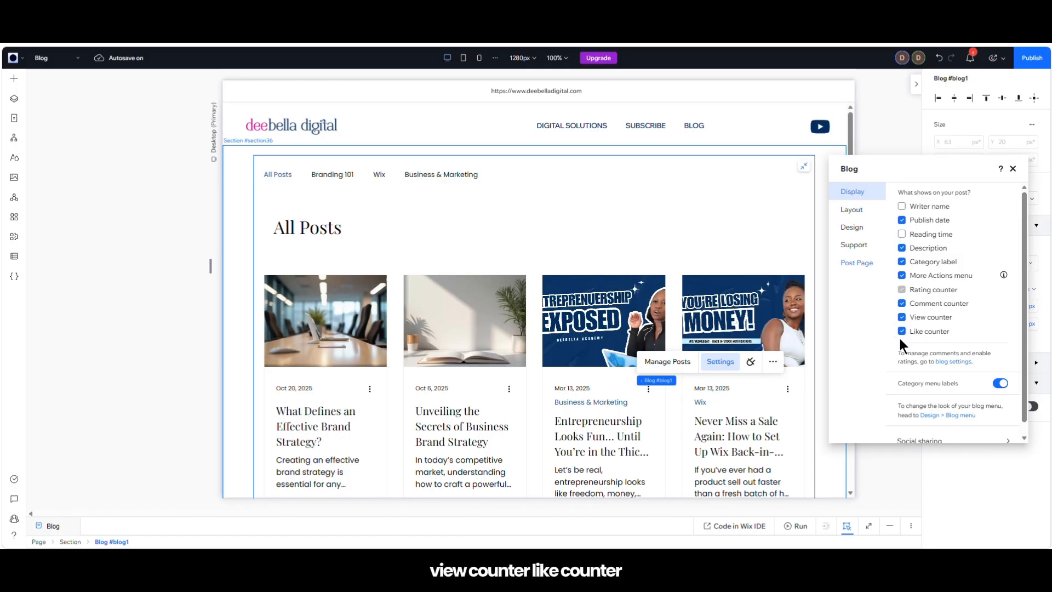
scroll(1012, 313, "down", 1)
left_click(1001, 372)
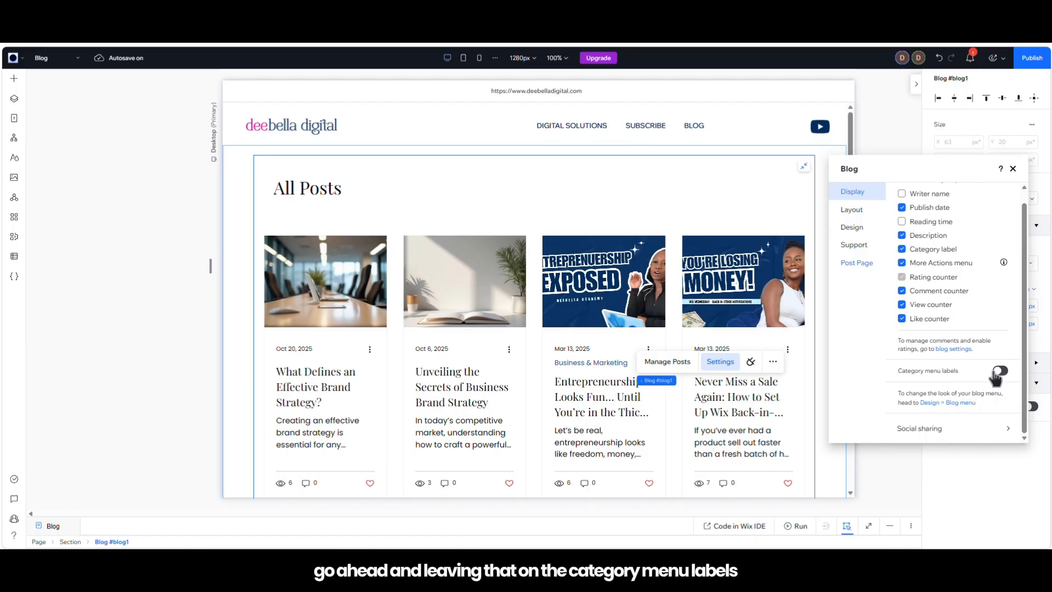
left_click(1000, 371)
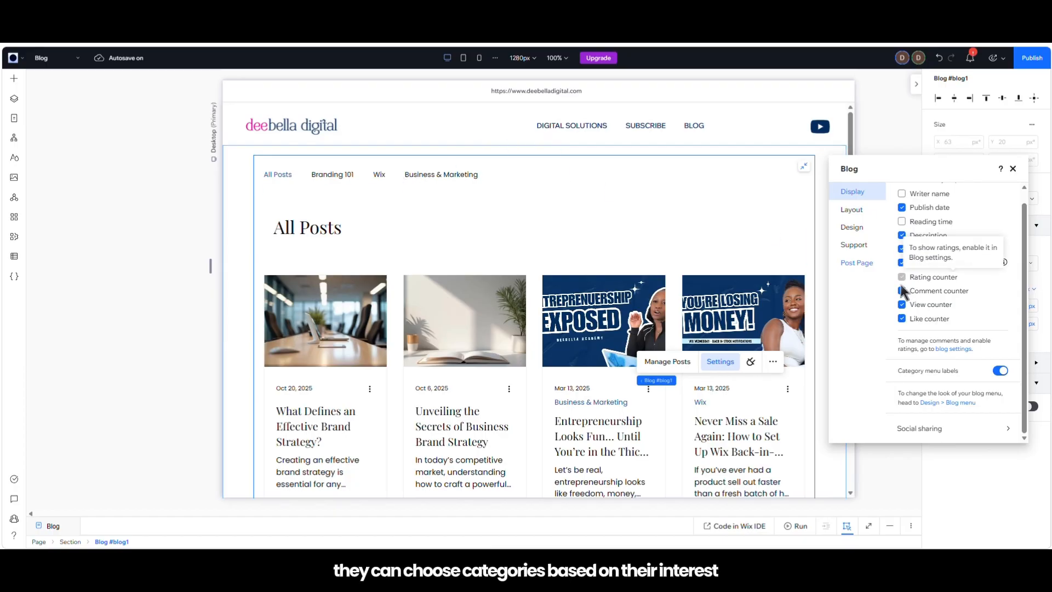
Step: Try the Side by side, Tiled, Magazine, Full post and One column post layouts, and return to Editorial
left_click(853, 209)
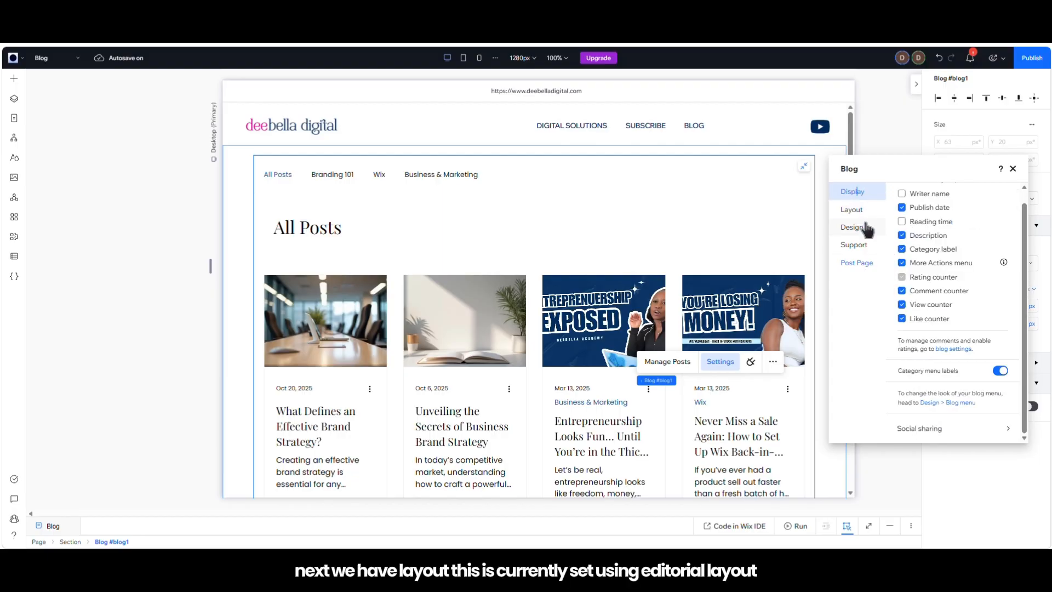
left_click(861, 211)
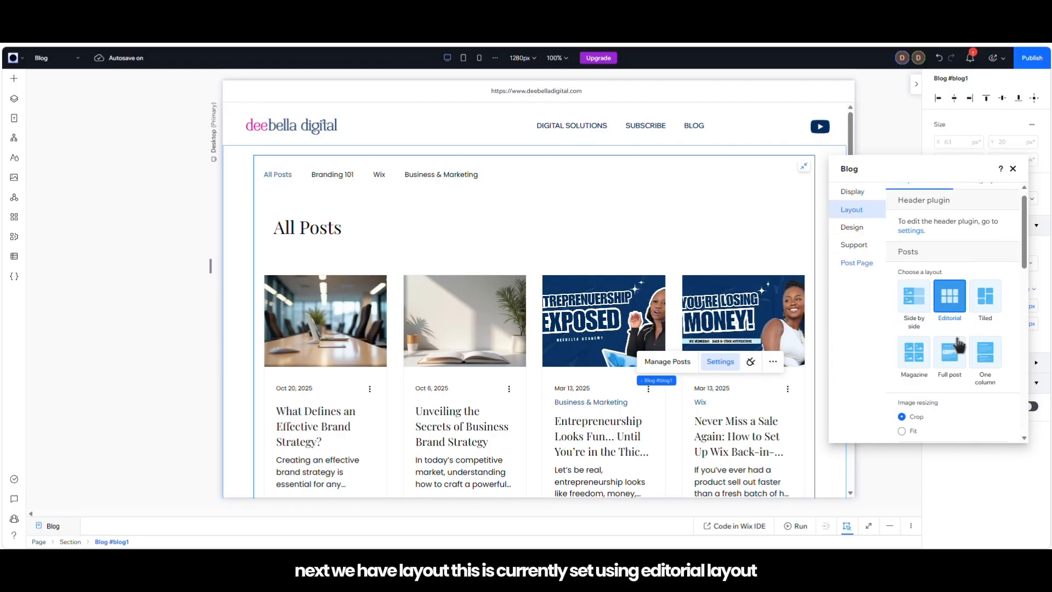
left_click(924, 299)
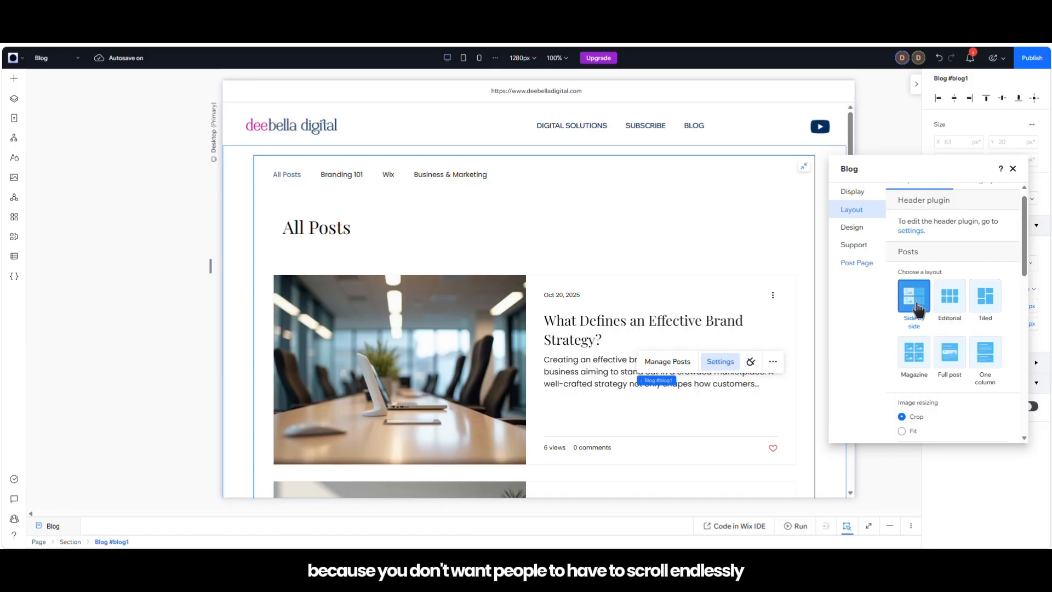
left_click(985, 301)
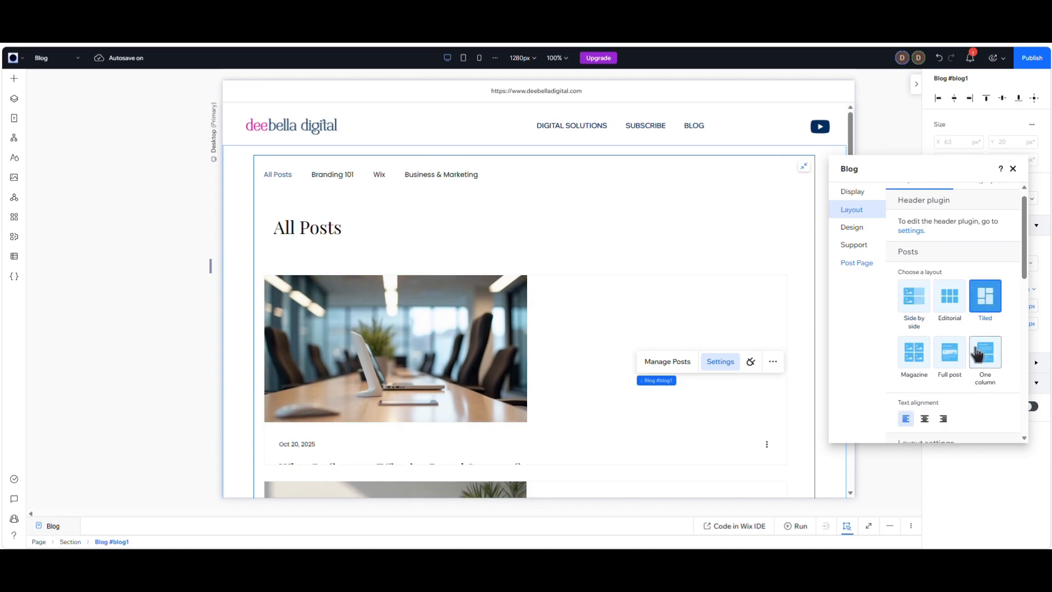
left_click_drag(850, 119, 857, 323)
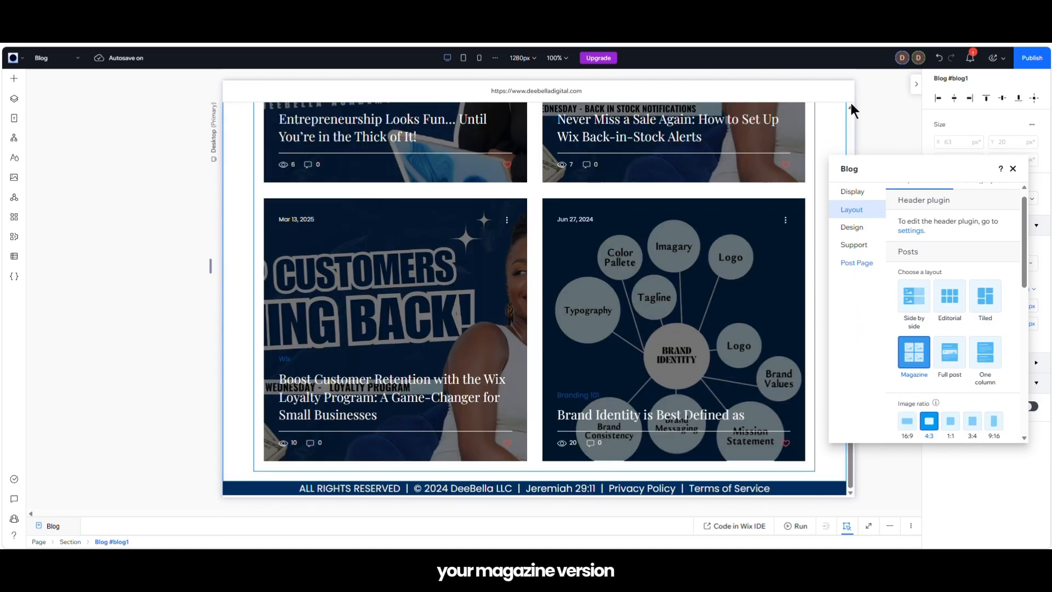
scroll(850, 110, "up", 10)
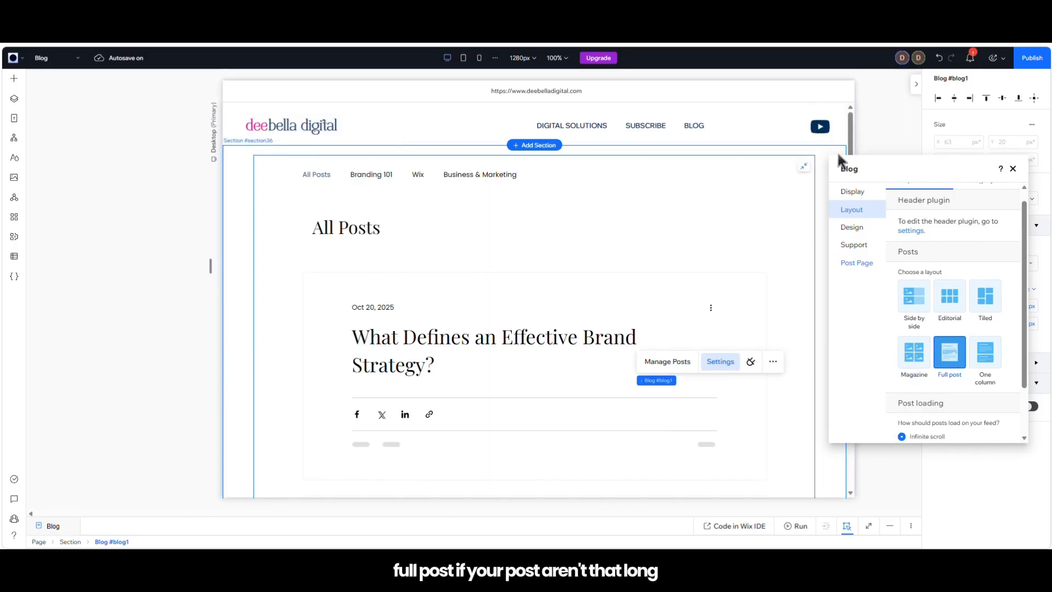
left_click_drag(849, 140, 843, 436)
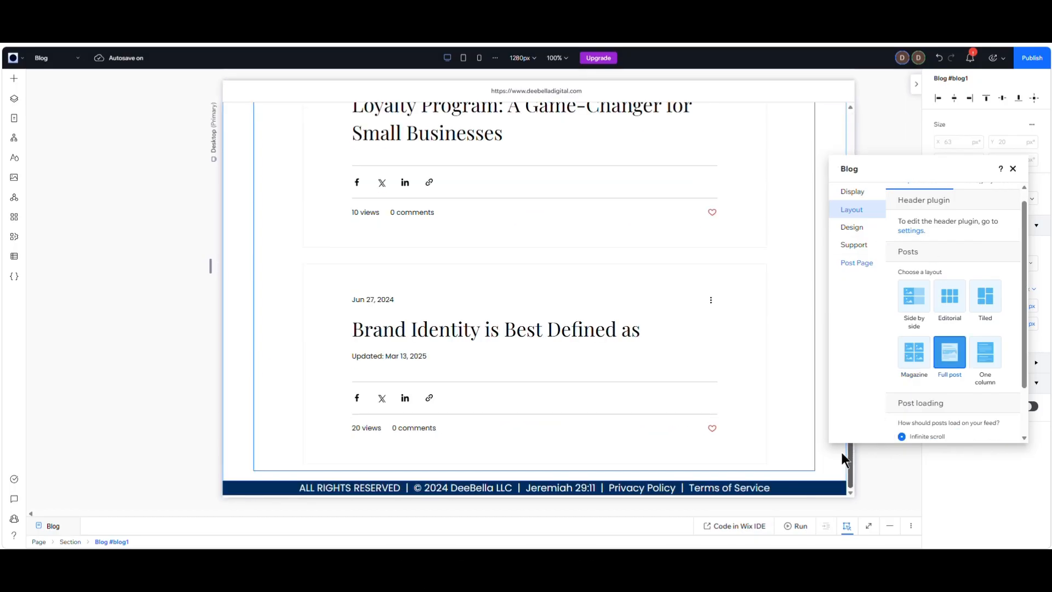
left_click(986, 356)
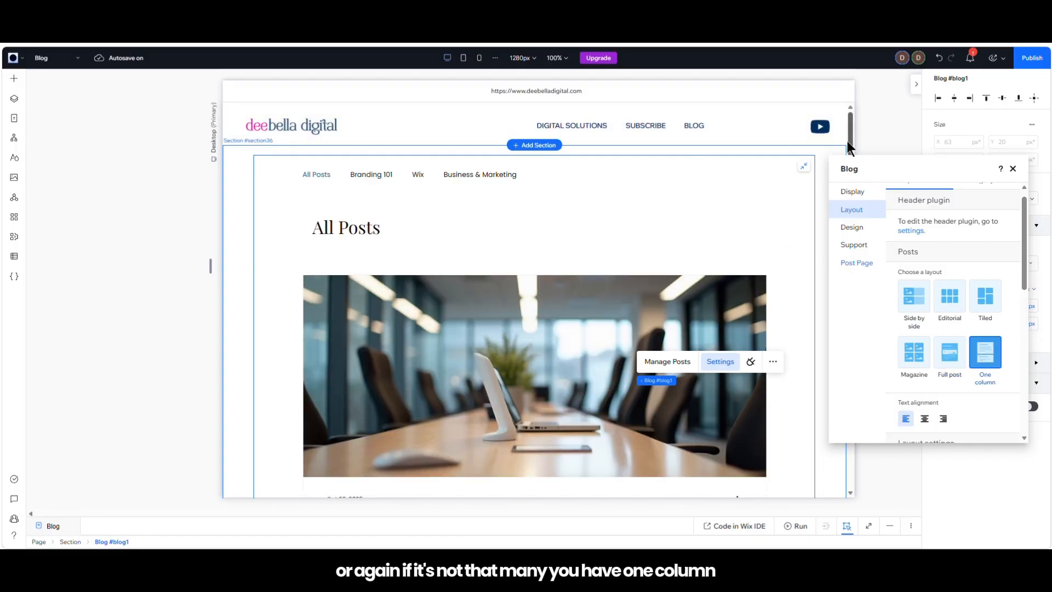
scroll(847, 140, "down", 2)
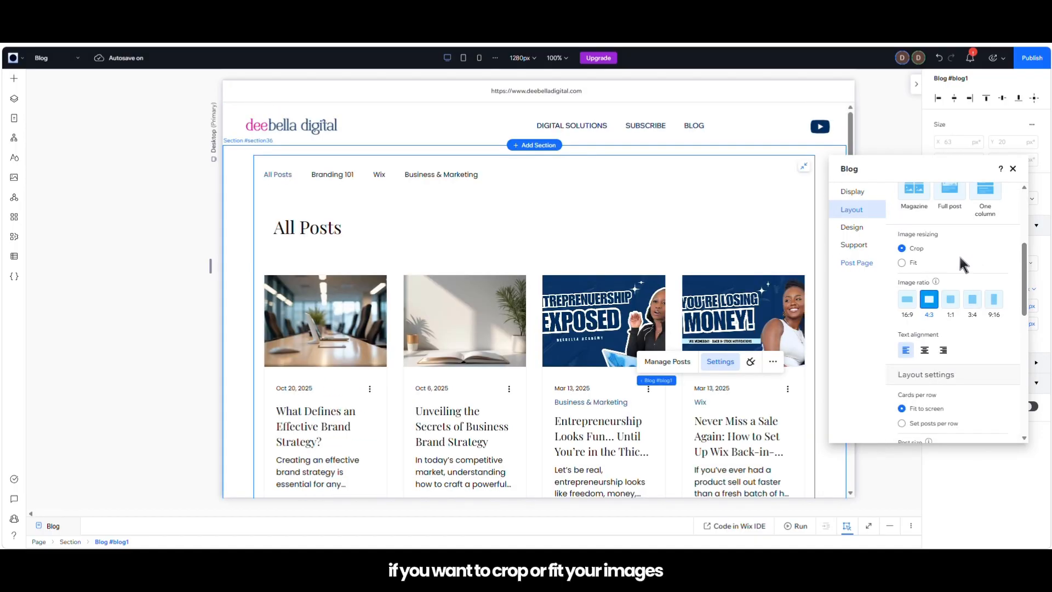
Step: Compare Fit and Crop image resizing and several image ratios, settling on Crop with a 16:9 ratio
left_click(910, 264)
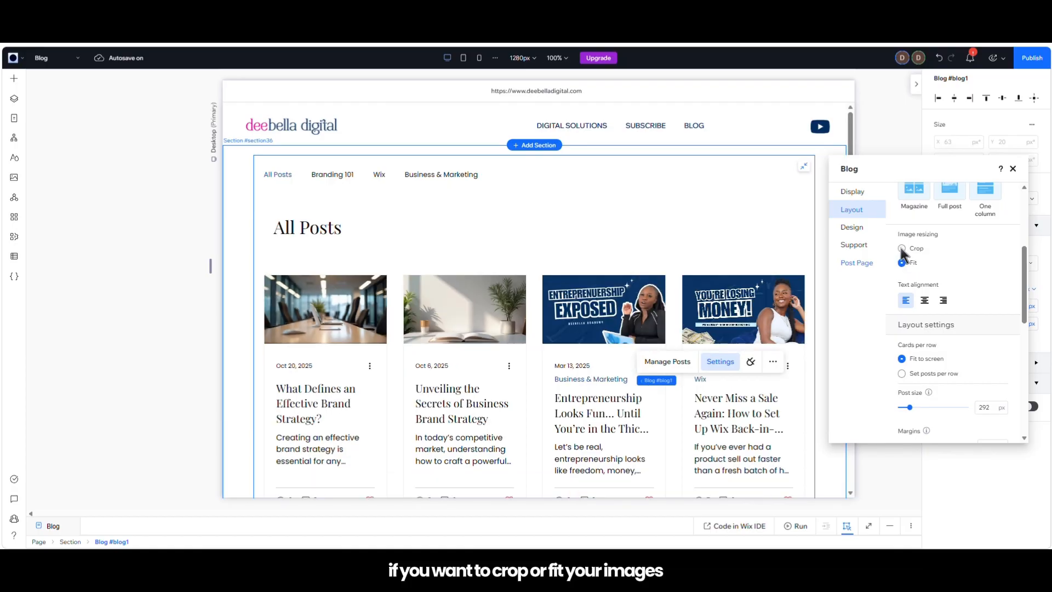
left_click(902, 250)
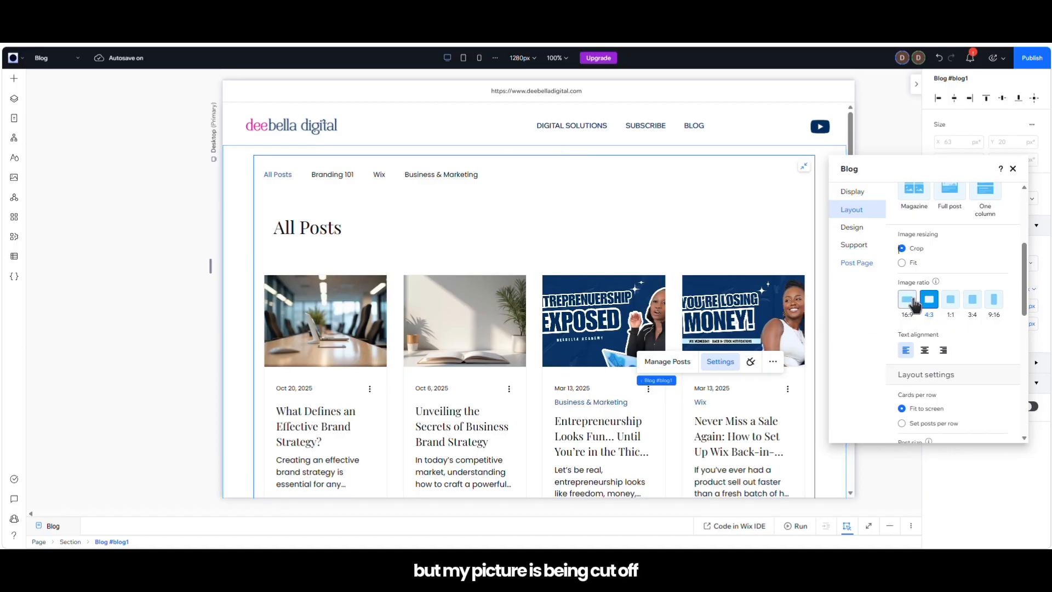
left_click(907, 299)
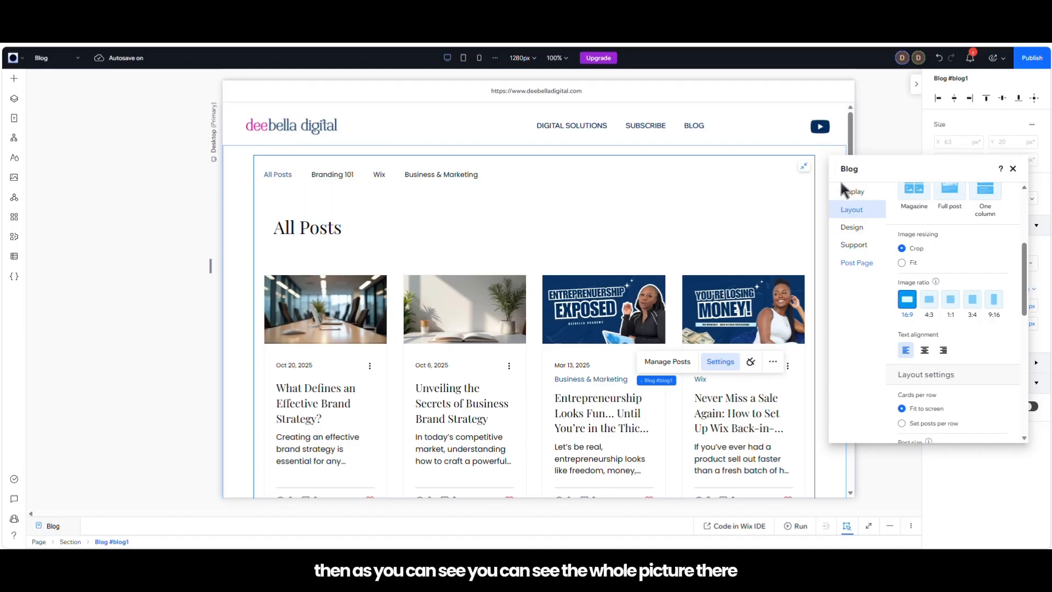
left_click(971, 300)
left_click(953, 303)
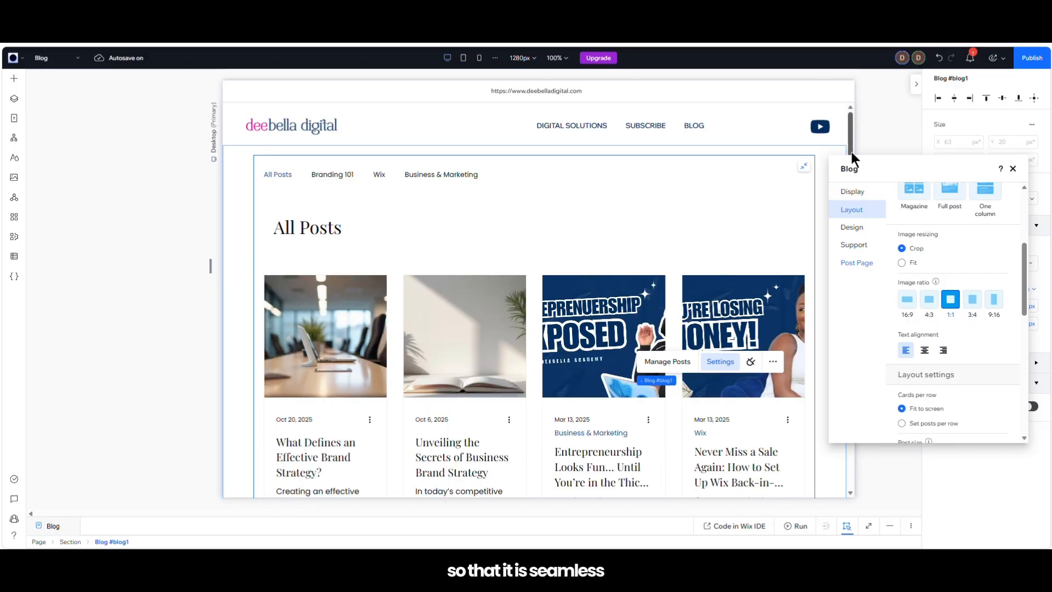
left_click(929, 303)
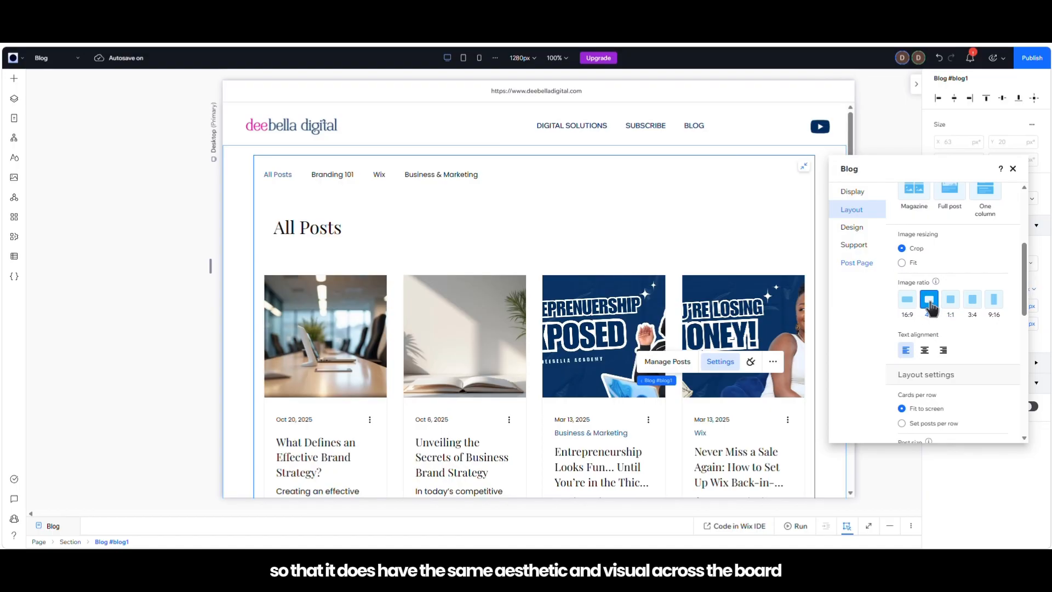
left_click(907, 299)
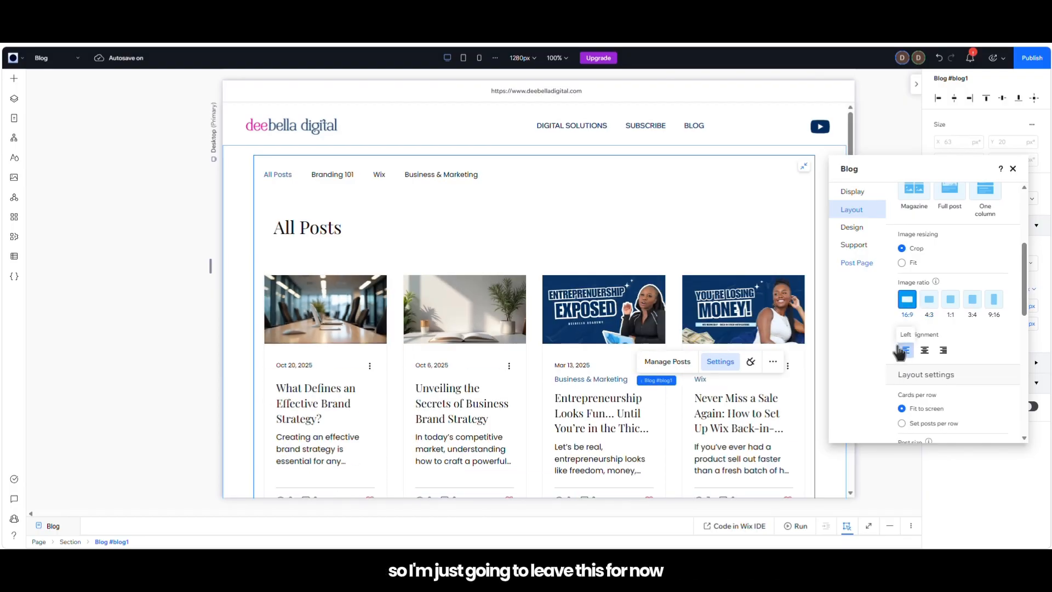
Step: Try 4 lines for post titles in the blog layout settings, and settle on 2 lines
left_click_drag(1023, 258, 1020, 415)
scroll(993, 275, "up", 5)
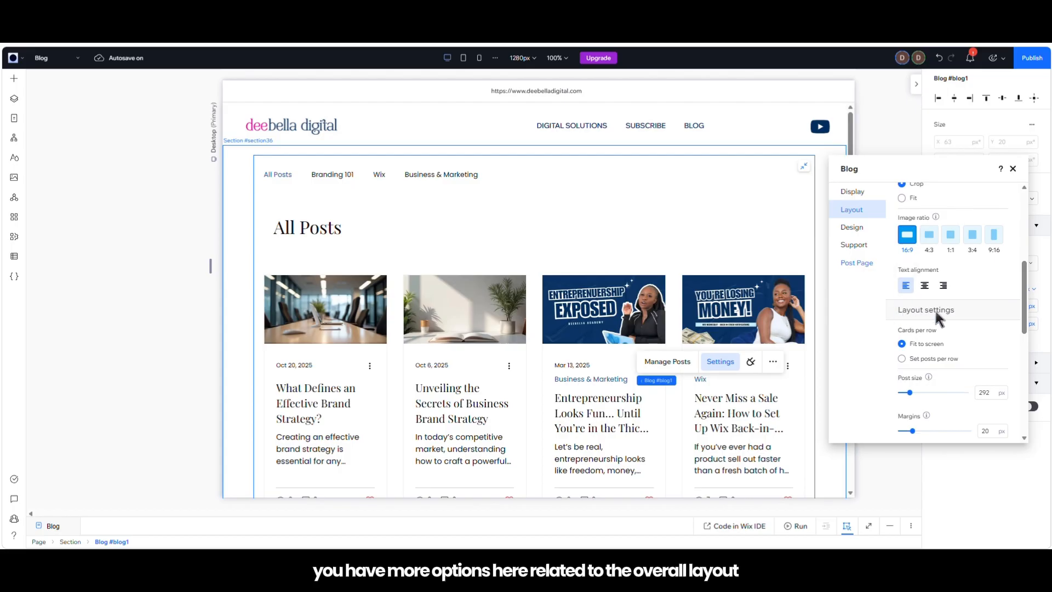
left_click_drag(1022, 274, 1017, 367)
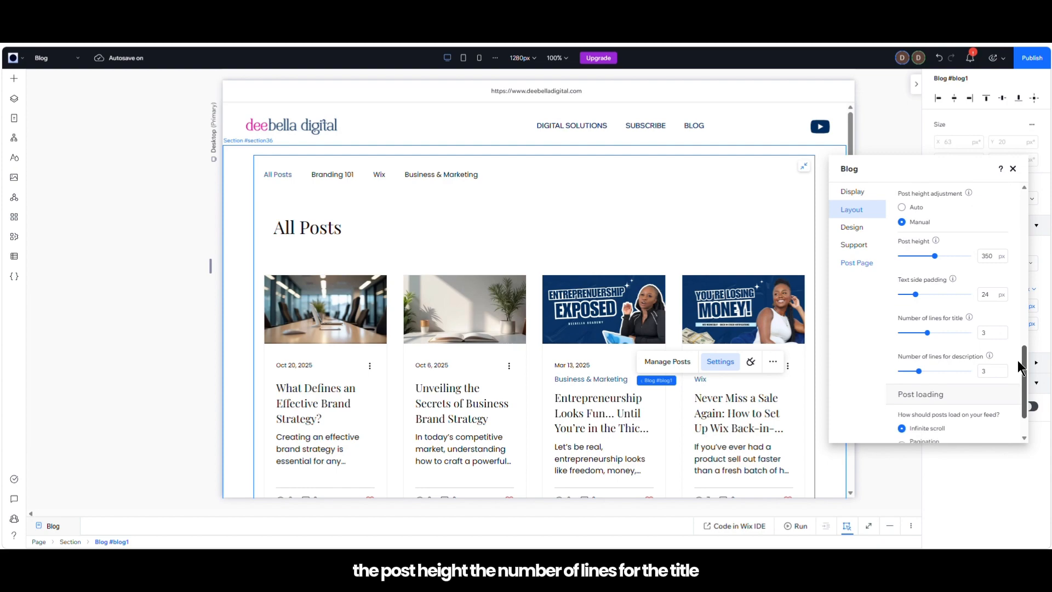
left_click(920, 328)
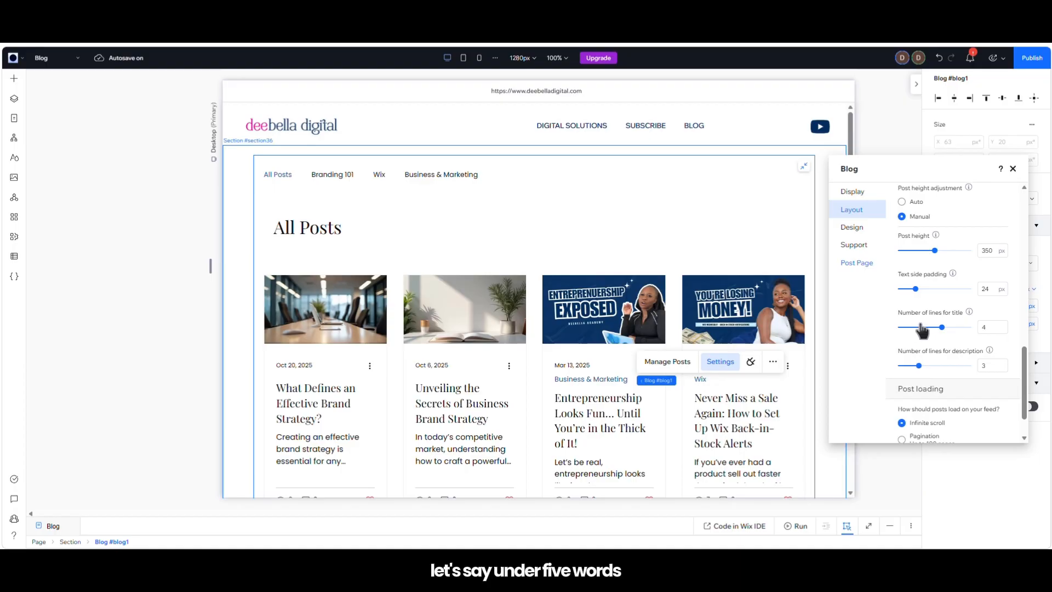
left_click_drag(922, 330, 916, 332)
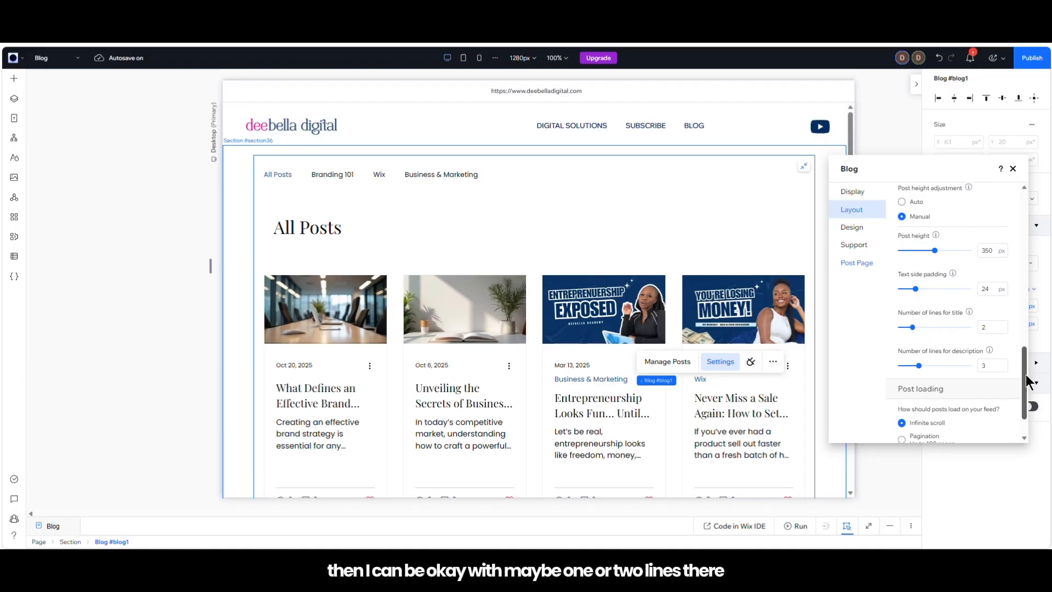
Step: Try Pagination with 13 posts per page, switch to Infinite scroll, and look through the feed
scroll(1024, 382, "down", 1)
left_click(901, 391)
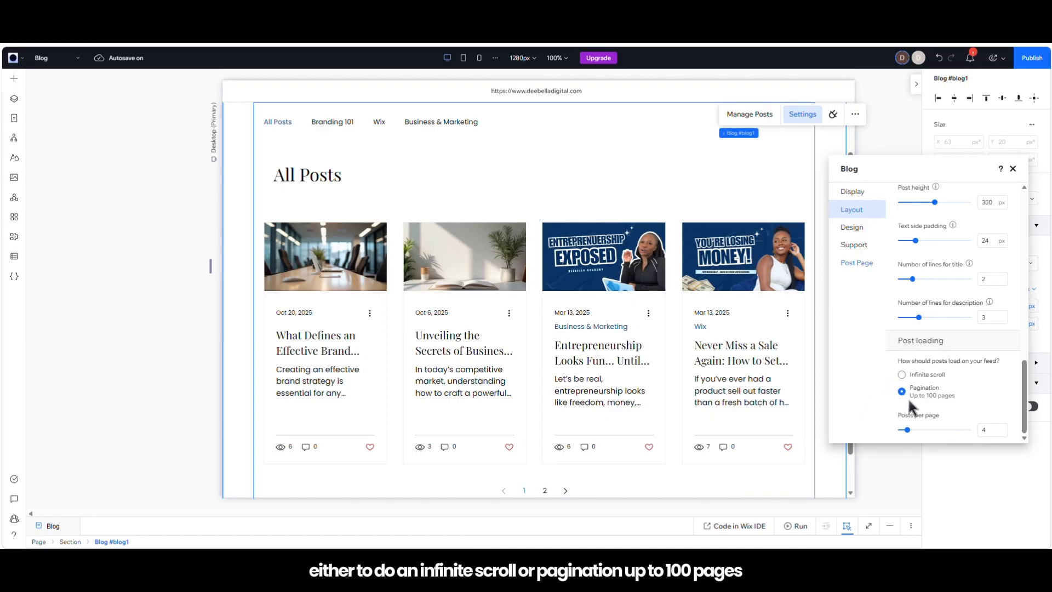
left_click(933, 427)
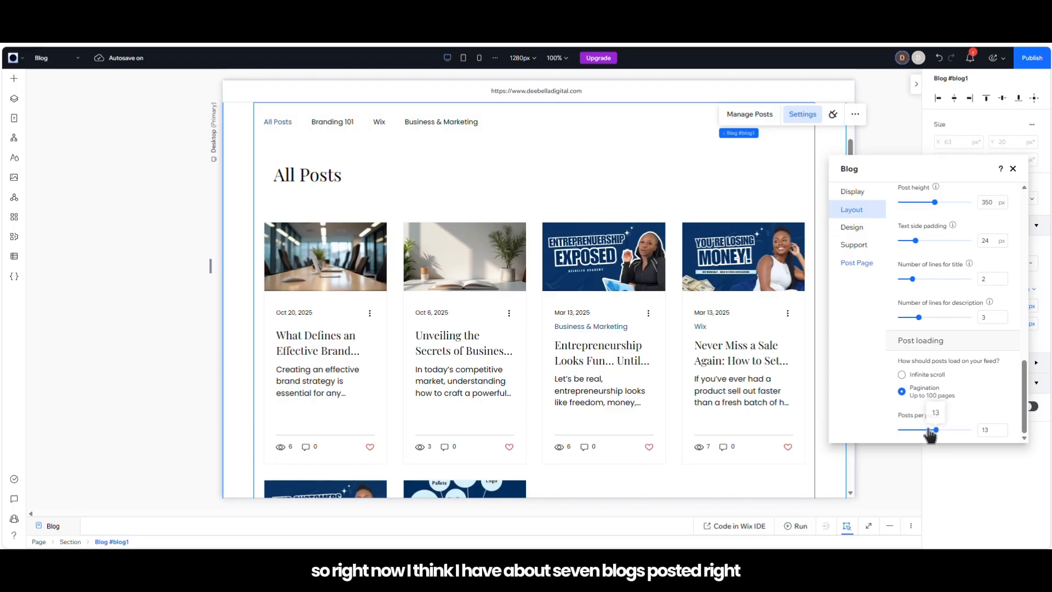
left_click(901, 375)
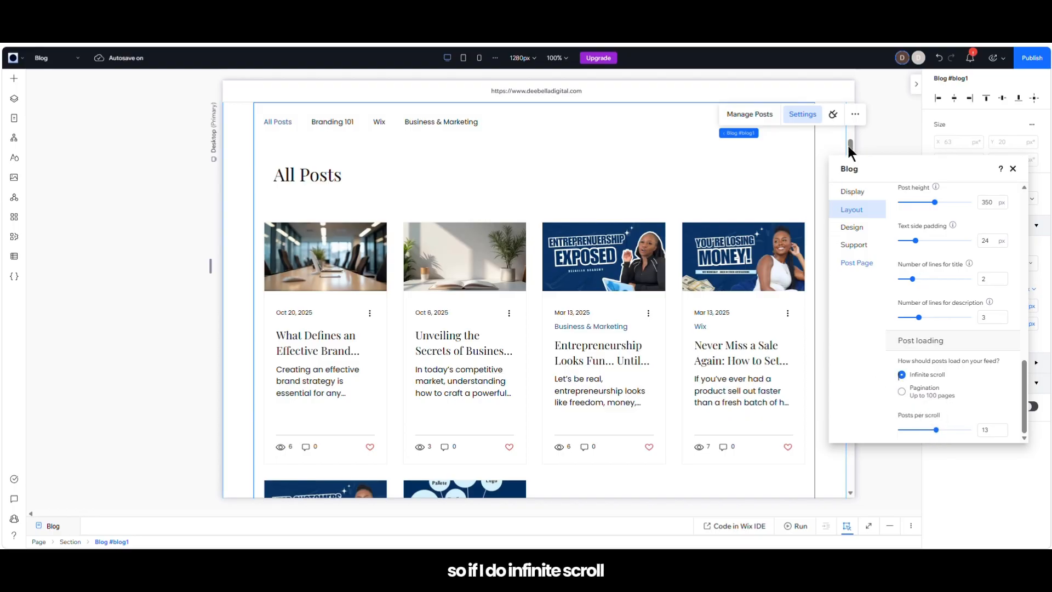
scroll(849, 159, "down", 5)
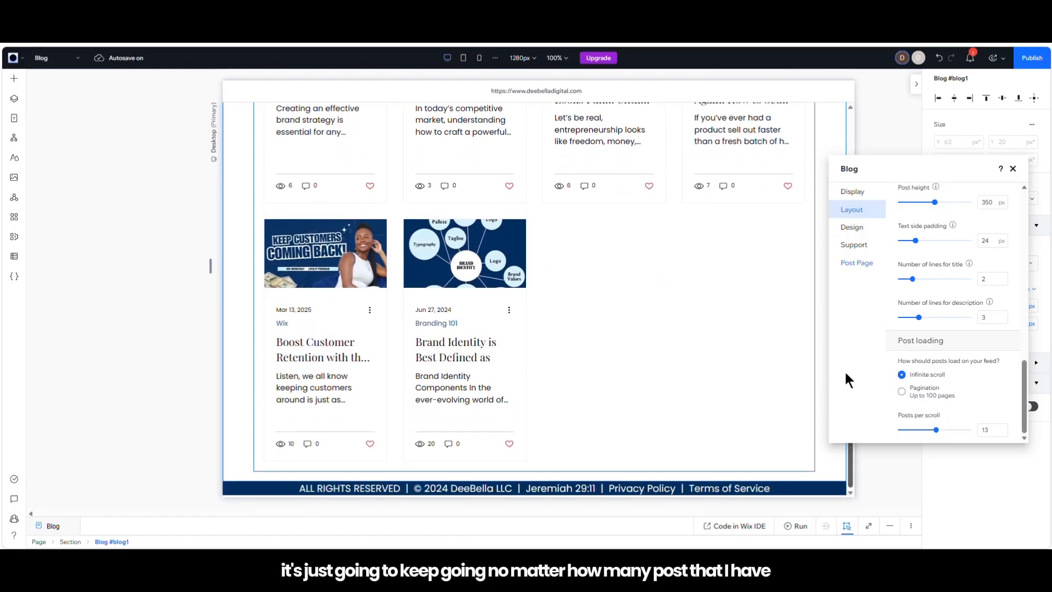
scroll(849, 142, "up", 8)
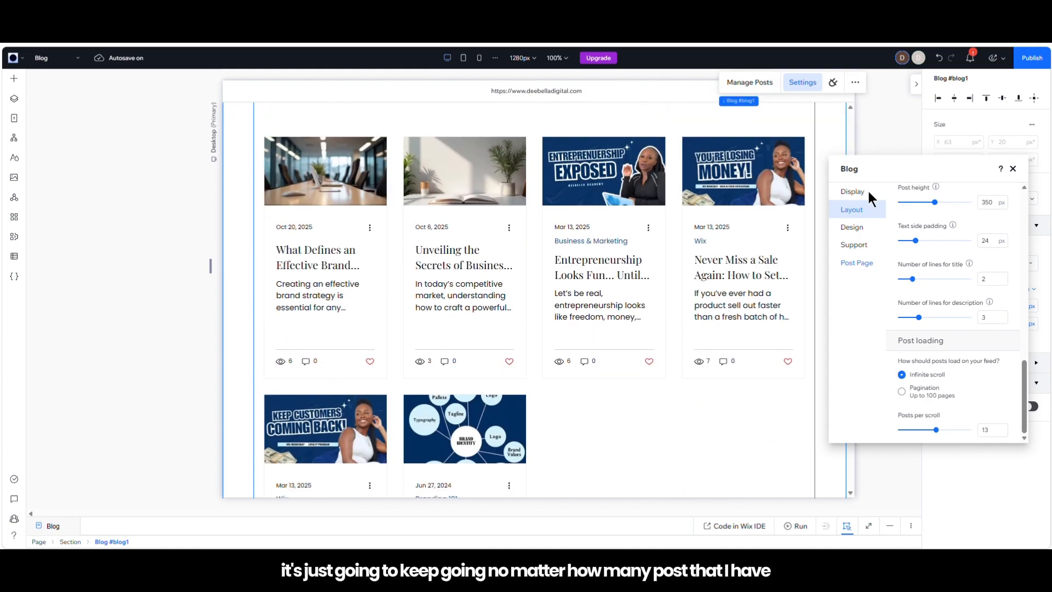
Step: Set post loading to Pagination with 4 posts per page, and try the next-page arrow below the feed
left_click(901, 391)
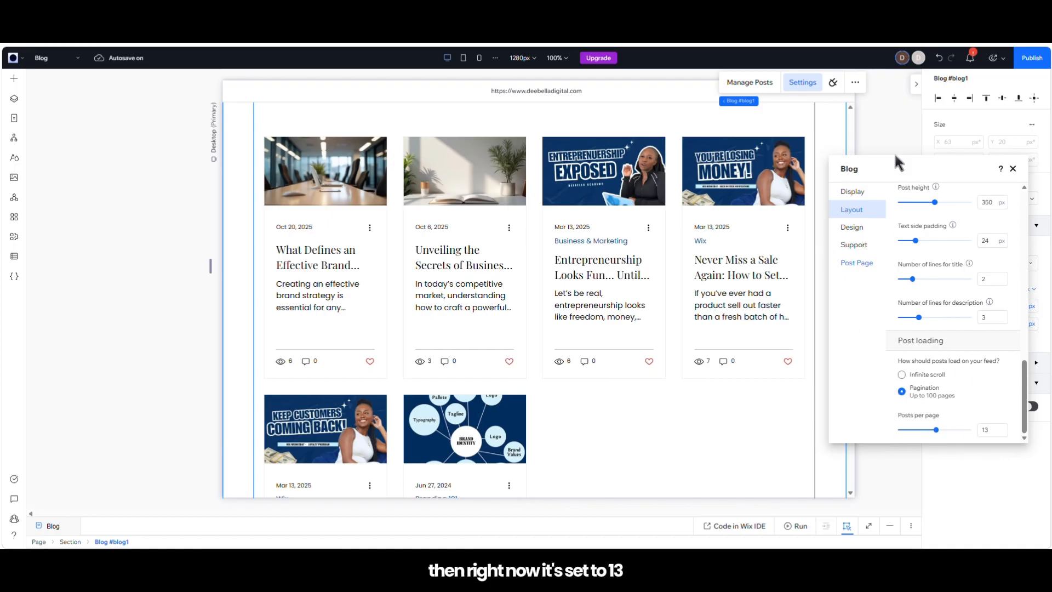
left_click(909, 432)
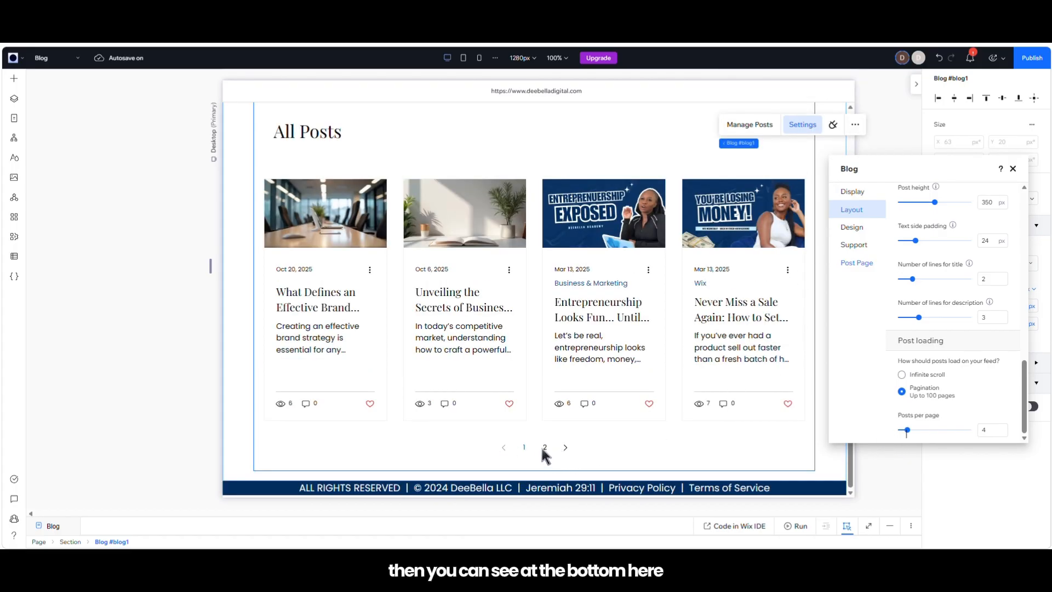
left_click(566, 447)
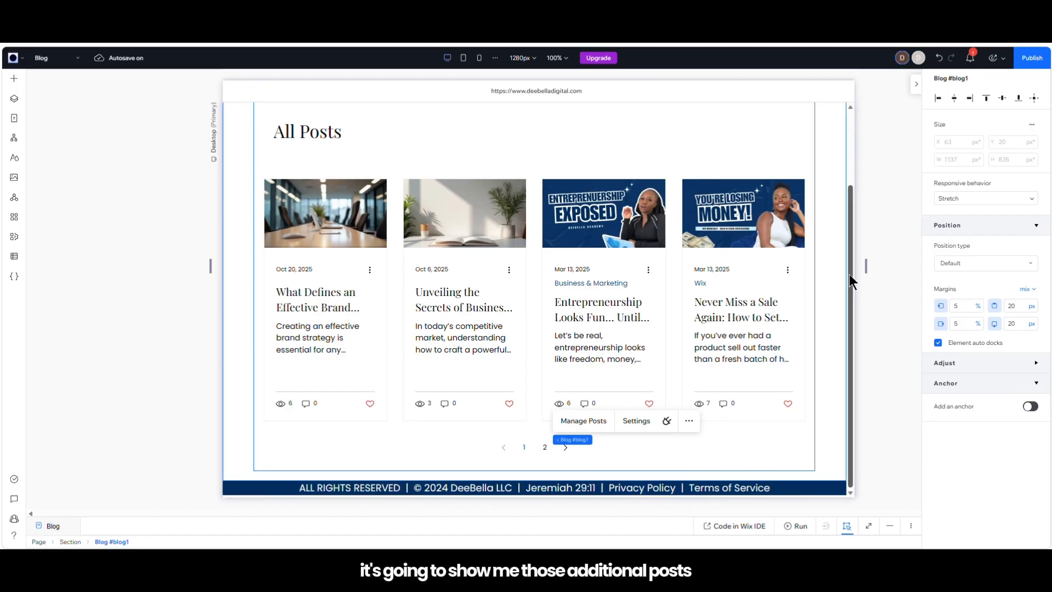
left_click_drag(850, 193, 850, 89)
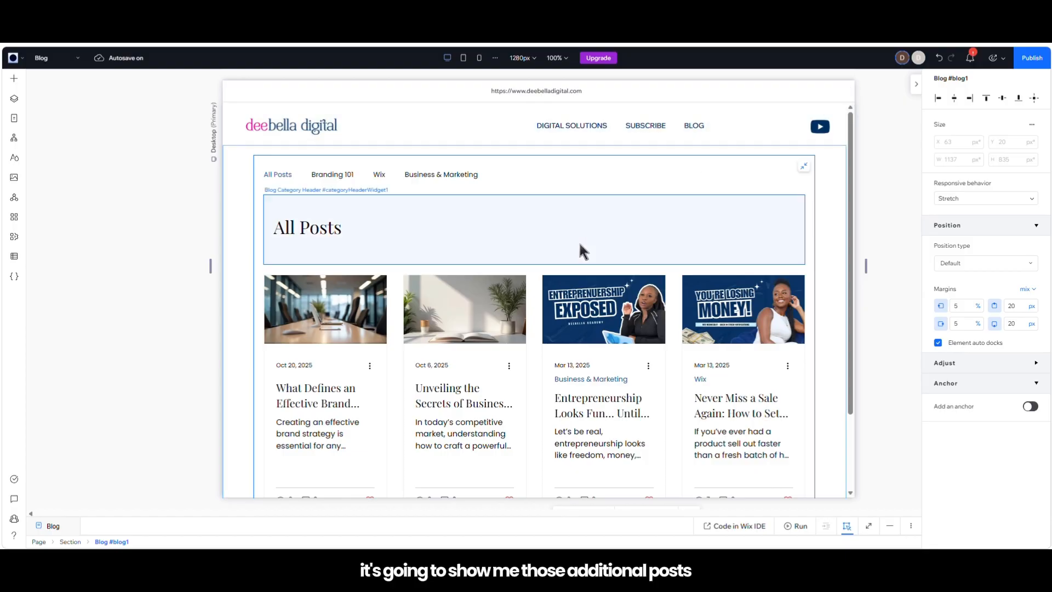
Step: Reopen the blog settings and review the design options for Navigation, Posts and Ratings
left_click(465, 265)
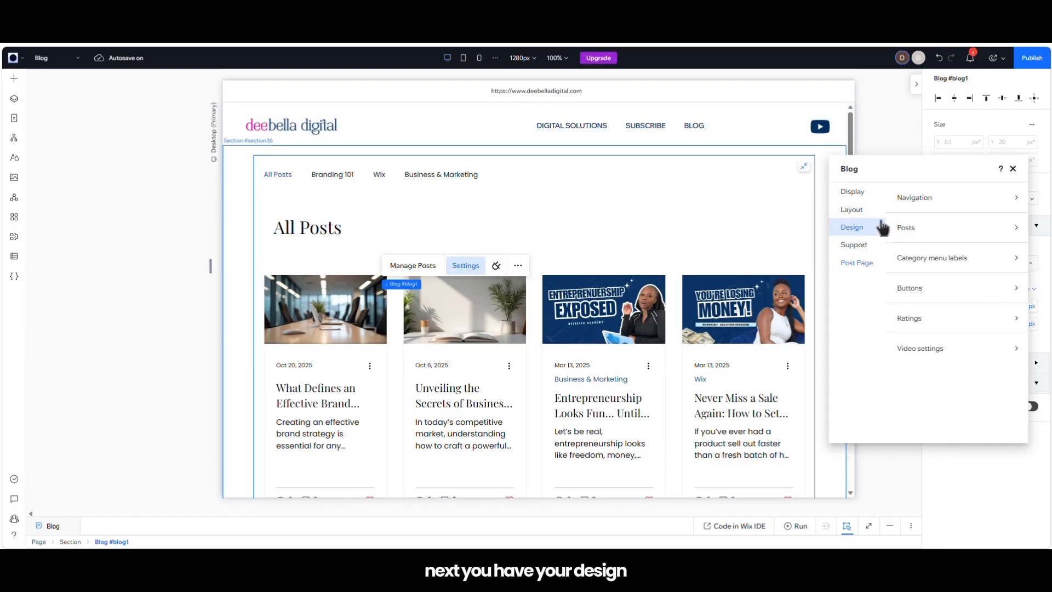
left_click(985, 198)
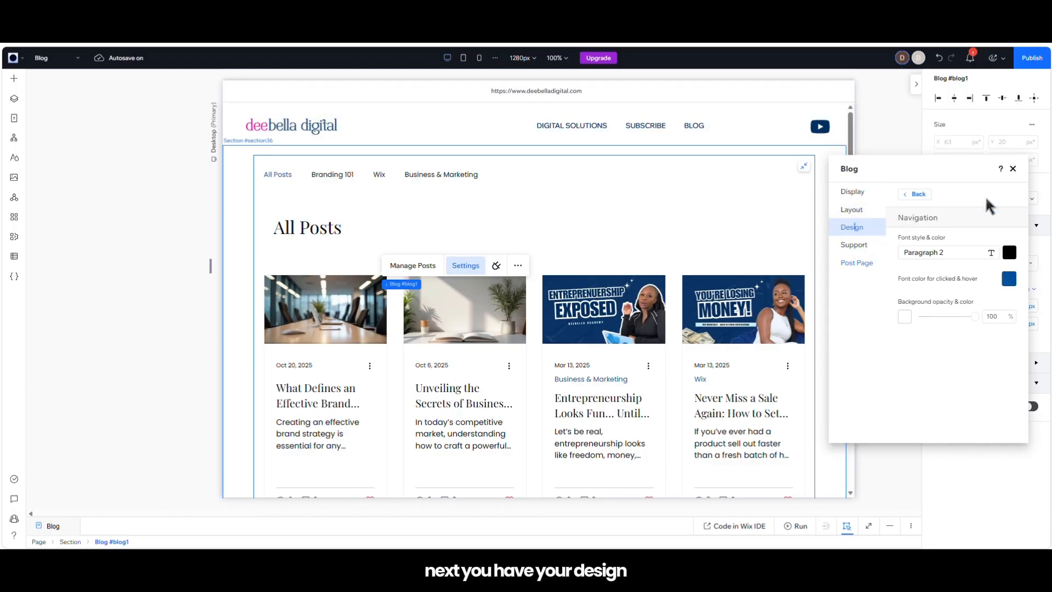
left_click(924, 201)
left_click(889, 228)
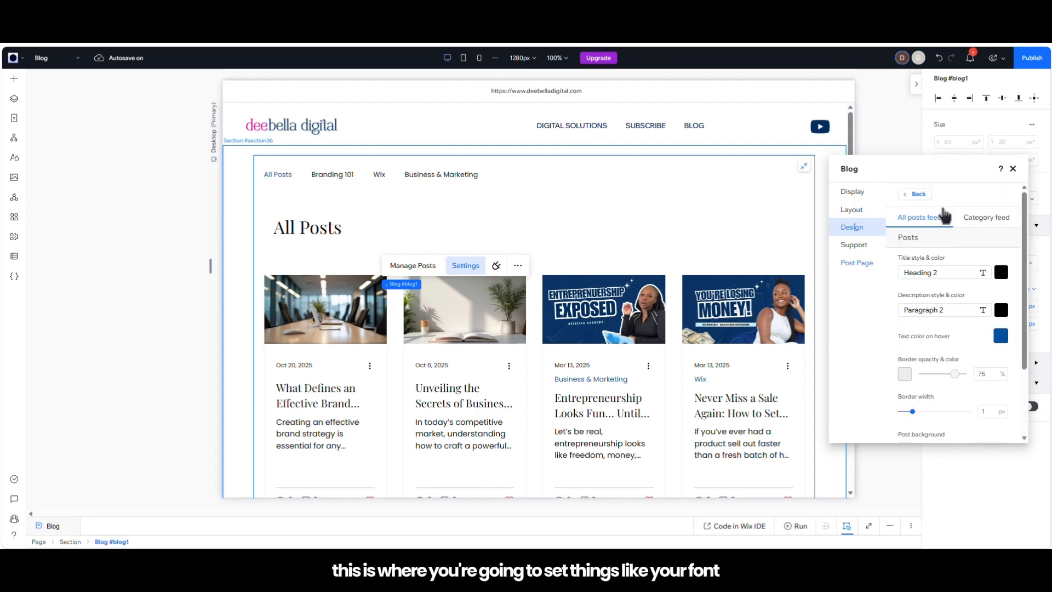
left_click(918, 194)
left_click(904, 317)
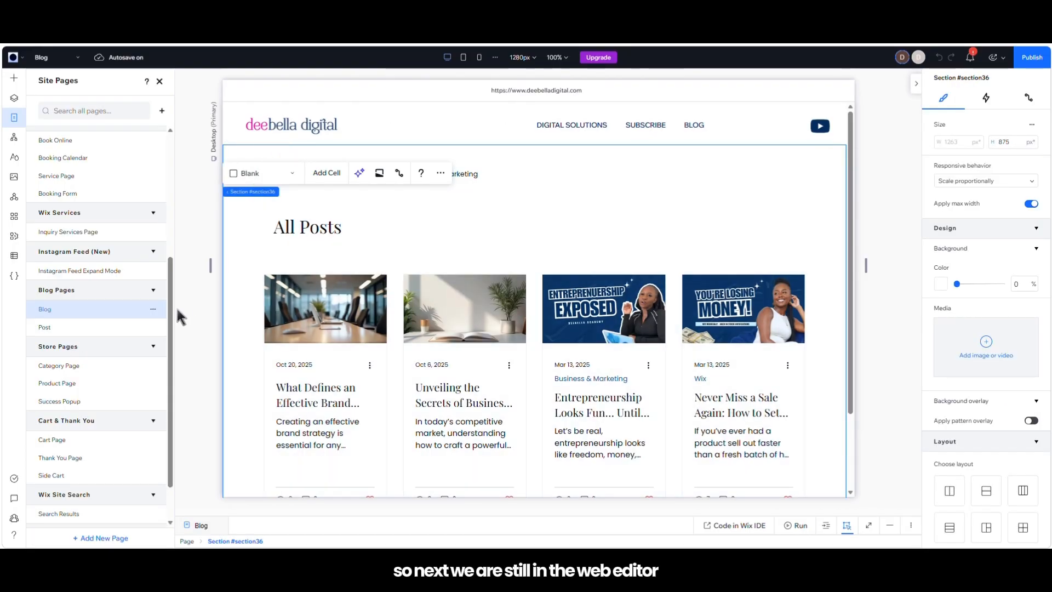
Step: Open the Post page from the site's blog pages and preview it
left_click(104, 327)
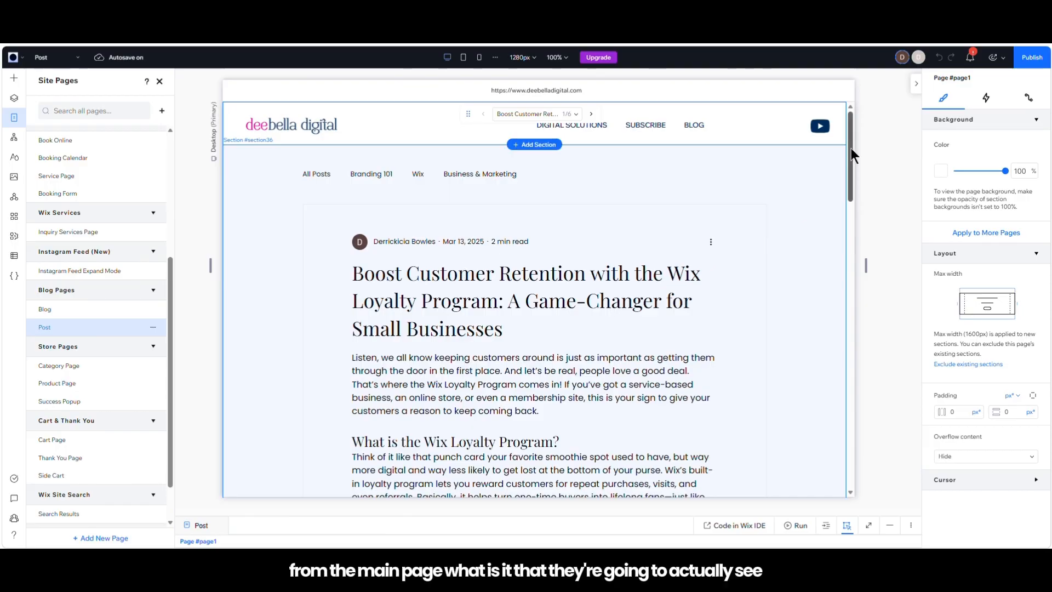
left_click_drag(850, 148, 874, 184)
left_click(1007, 61)
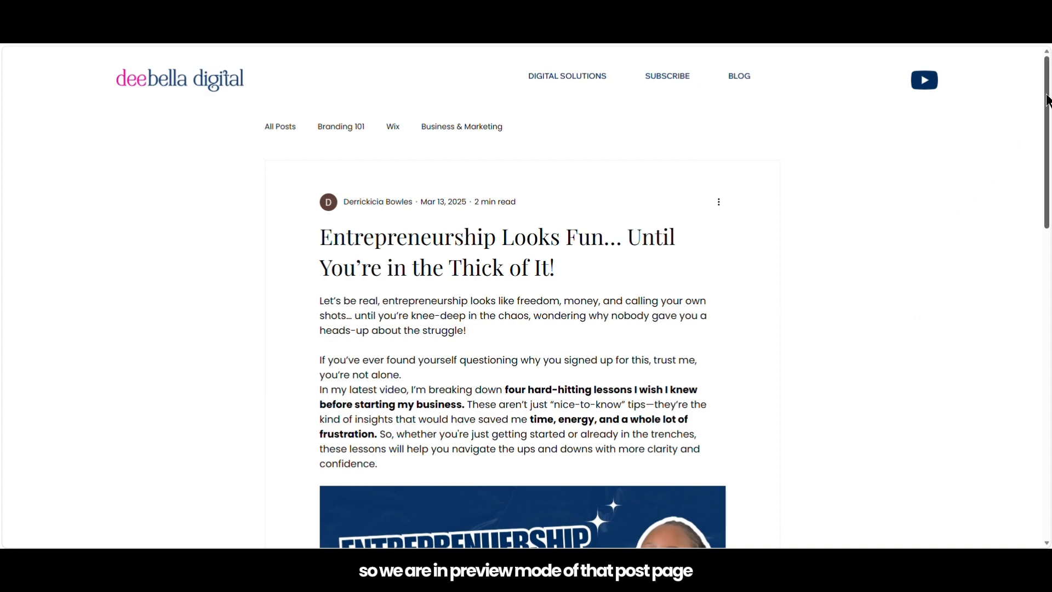
Step: Examine the previewed post's header details and play its embedded video
left_click_drag(1048, 104, 1026, 94)
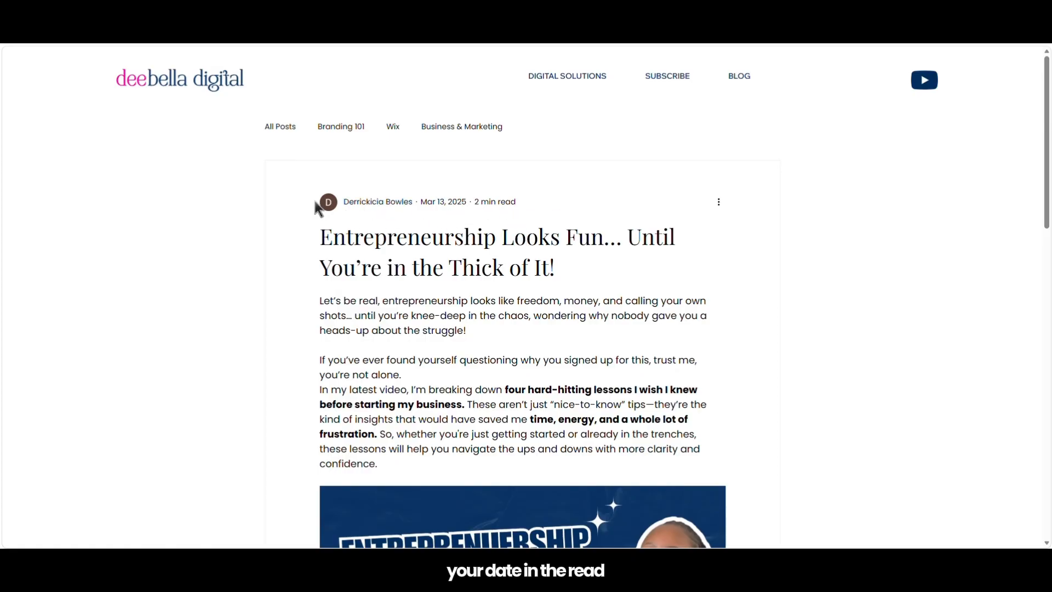
scroll(368, 226, "down", 1)
left_click_drag(1048, 147, 1047, 240)
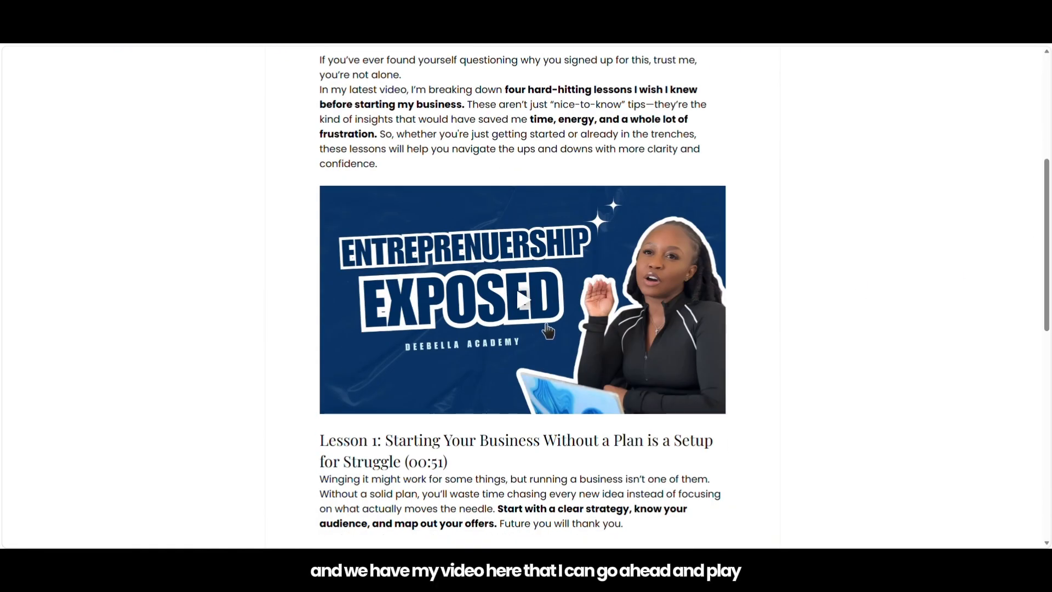
left_click(523, 302)
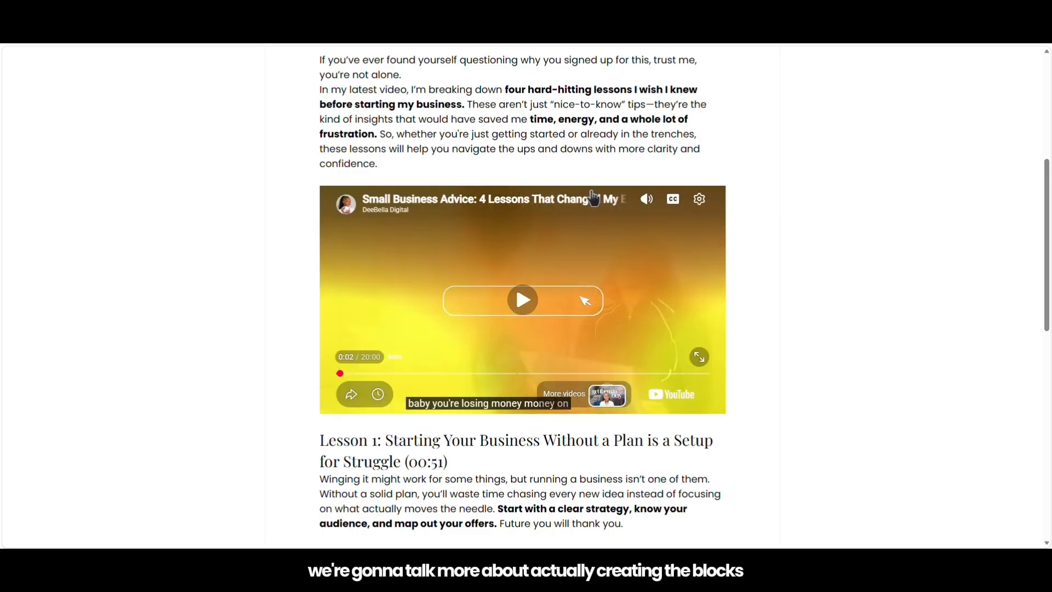
Step: Review the rest of the post down to its share icons and comments area, and like the post
scroll(1046, 219, "down", 4)
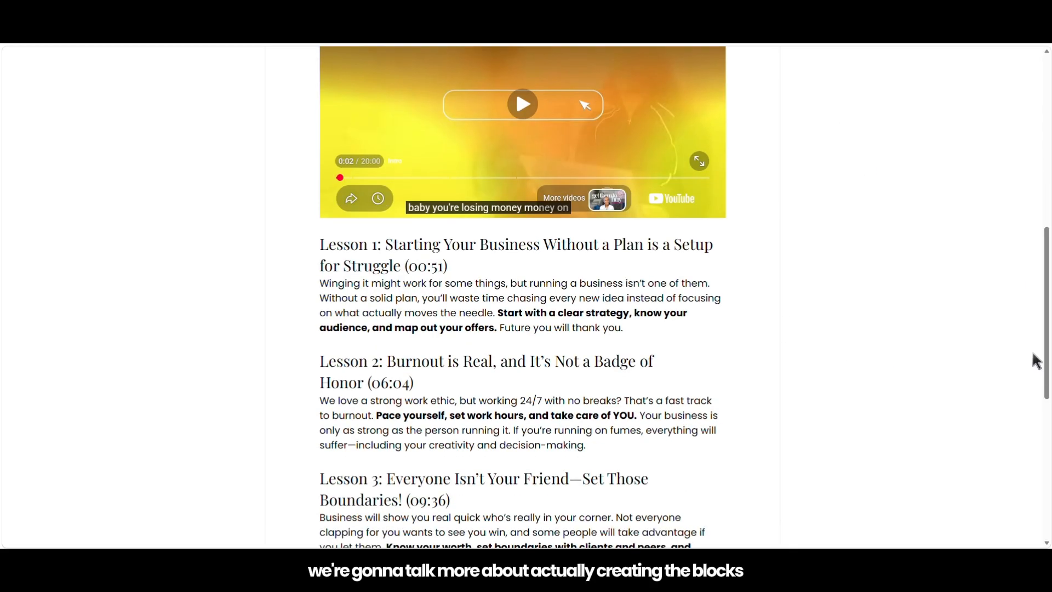
left_click_drag(1047, 271, 1047, 337)
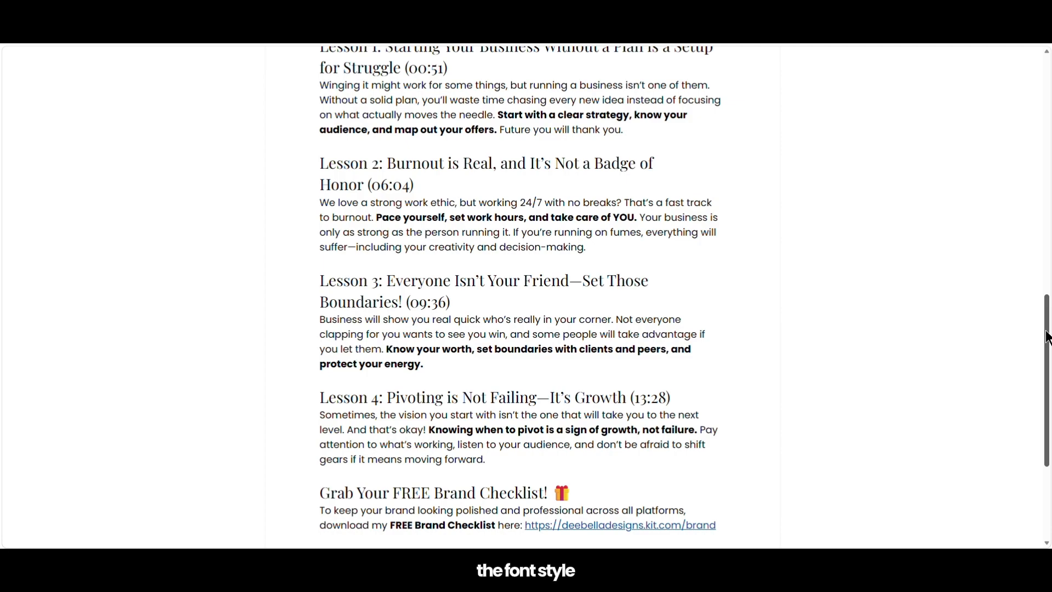
scroll(346, 328, "down", 6)
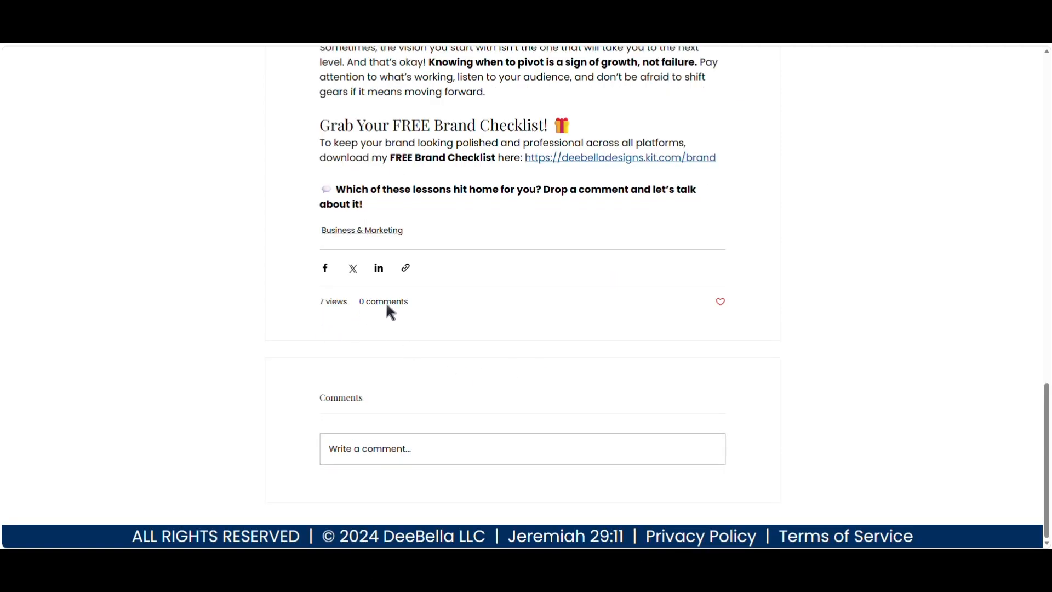
left_click(721, 302)
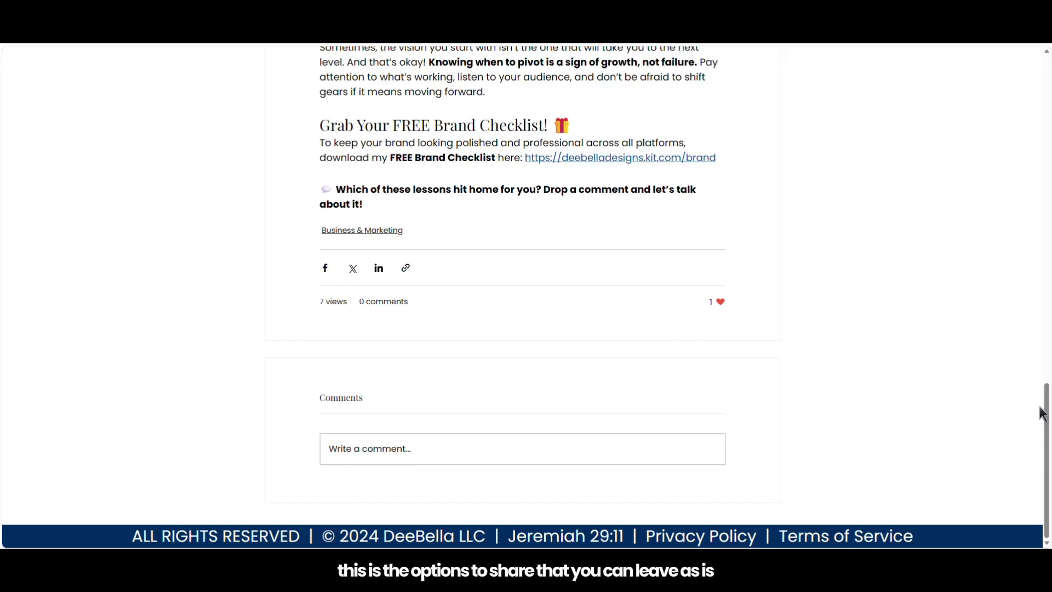
left_click_drag(1045, 409, 1046, 77)
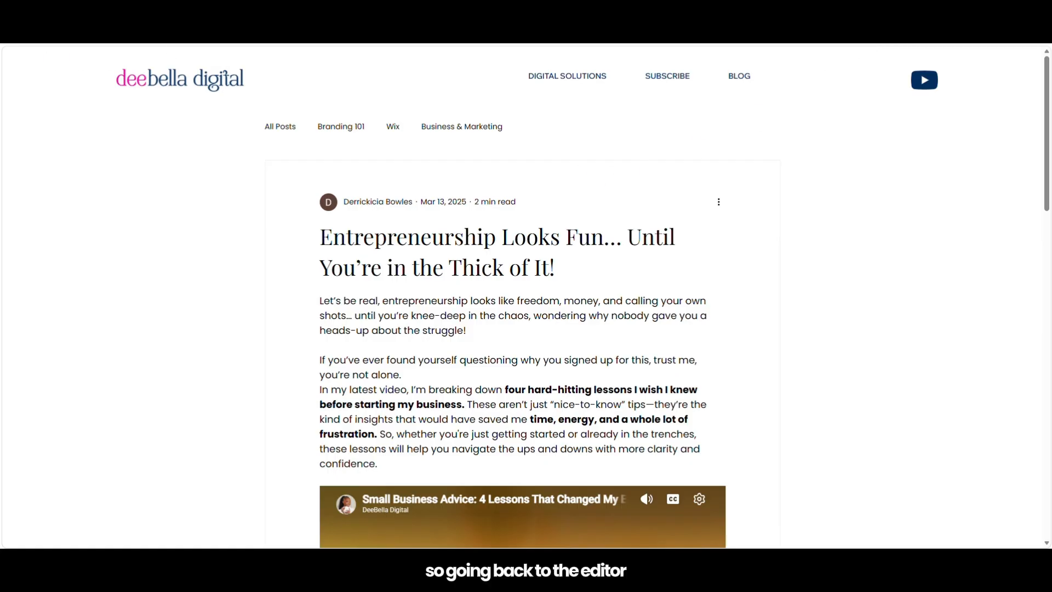
Step: Return to the editor and open the settings of the blog post element
key("alt+Left")
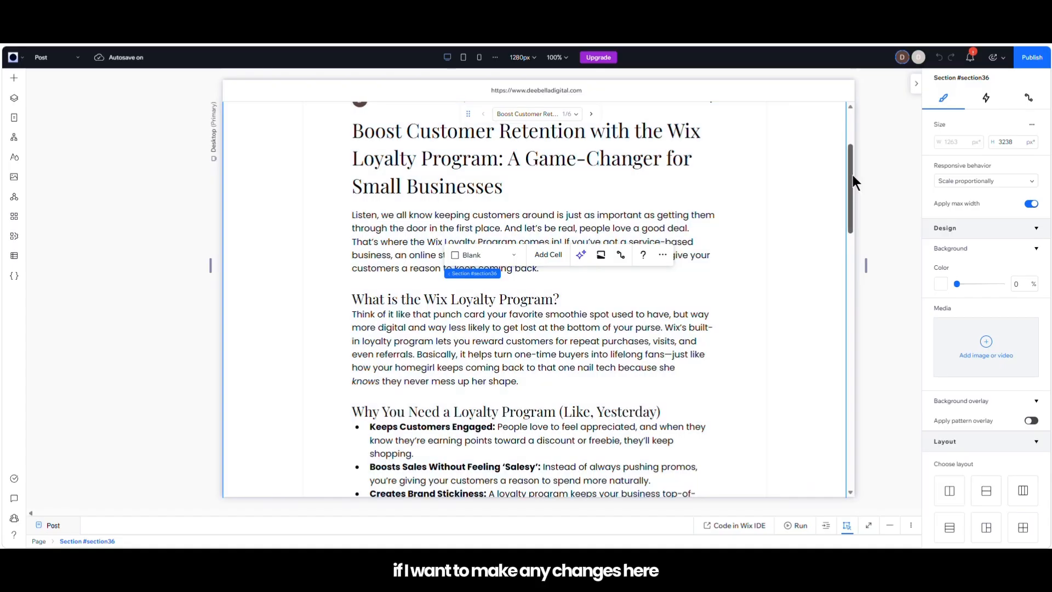
scroll(853, 181, "up", 3)
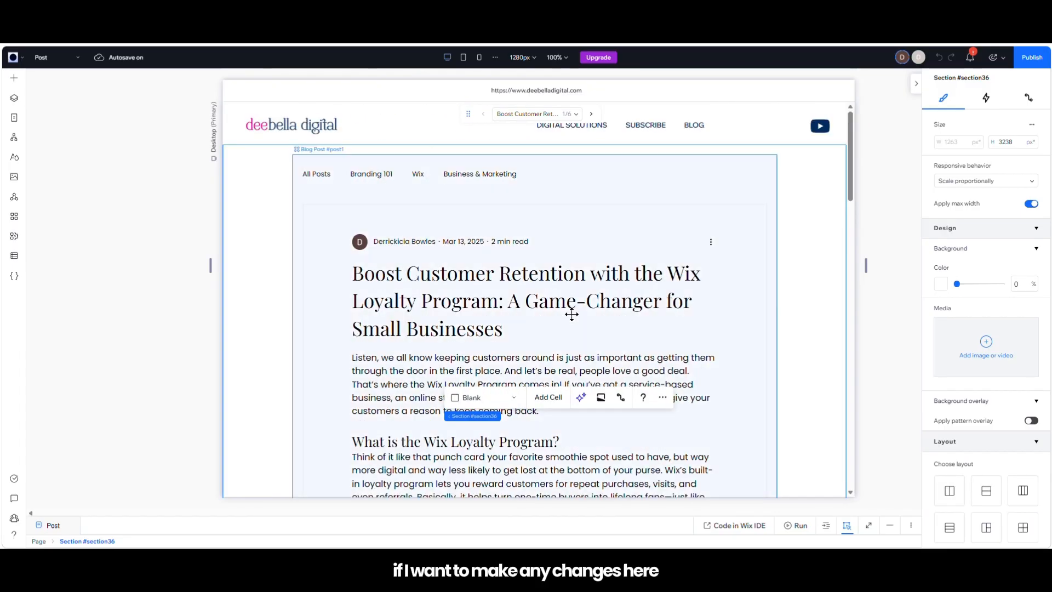
left_click(574, 254)
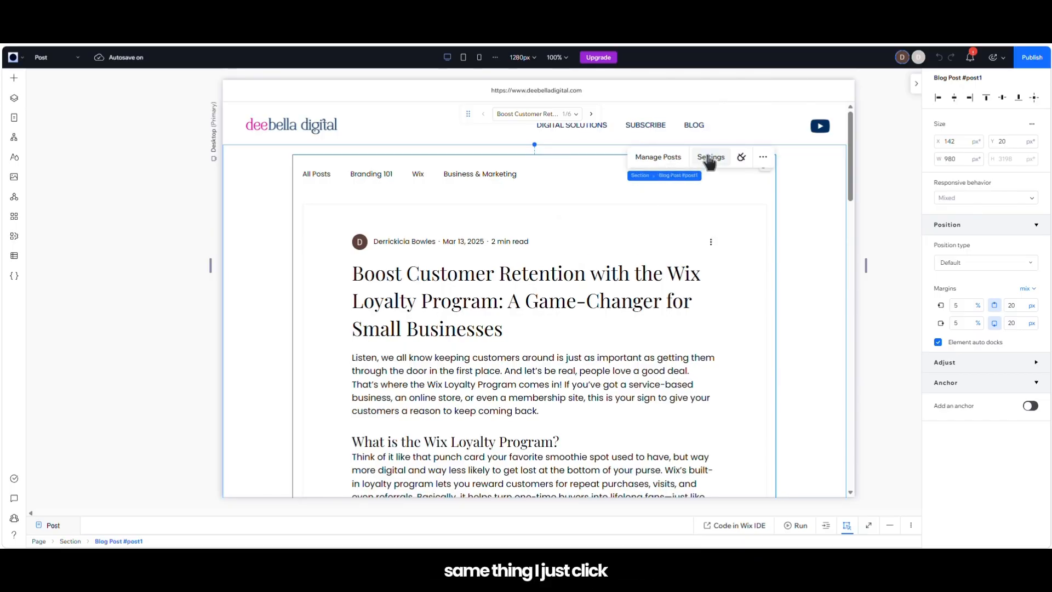
left_click(711, 157)
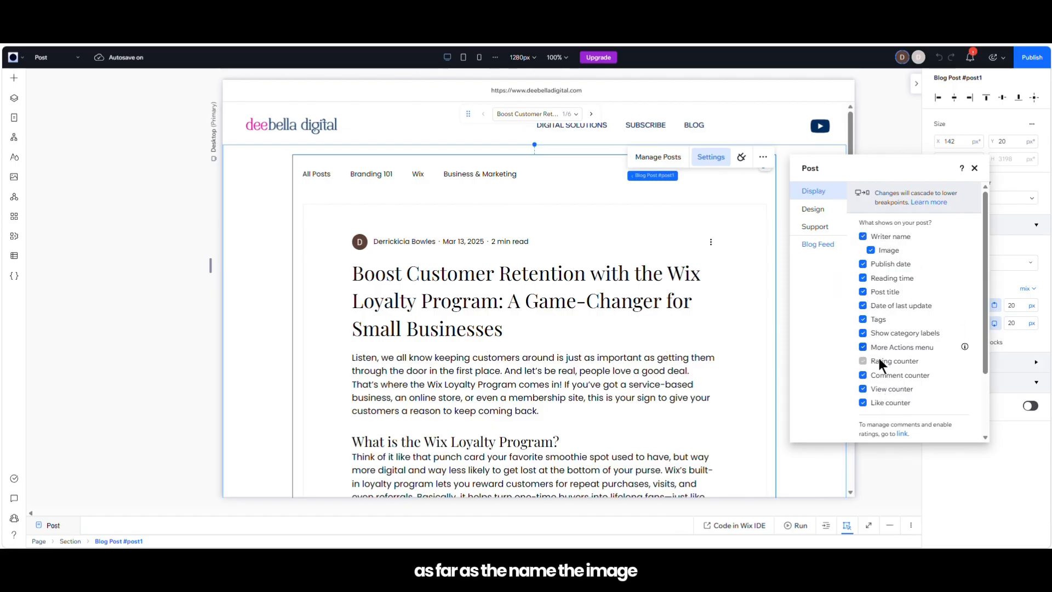
Step: Examine the post's display options and the Tags, Ratings, and Text style and color design settings
left_click(812, 209)
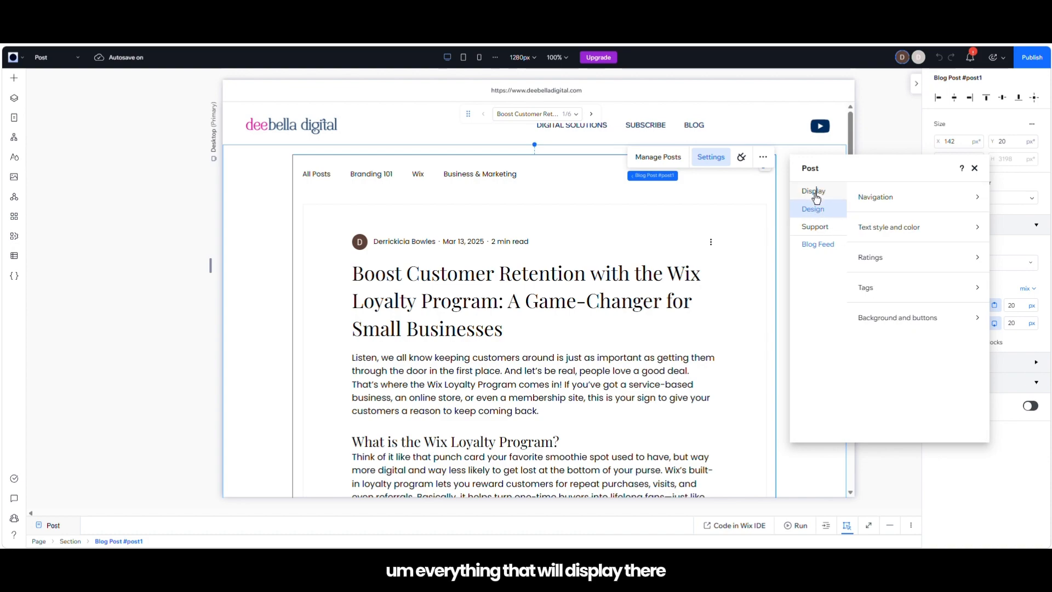
left_click(813, 191)
left_click(813, 208)
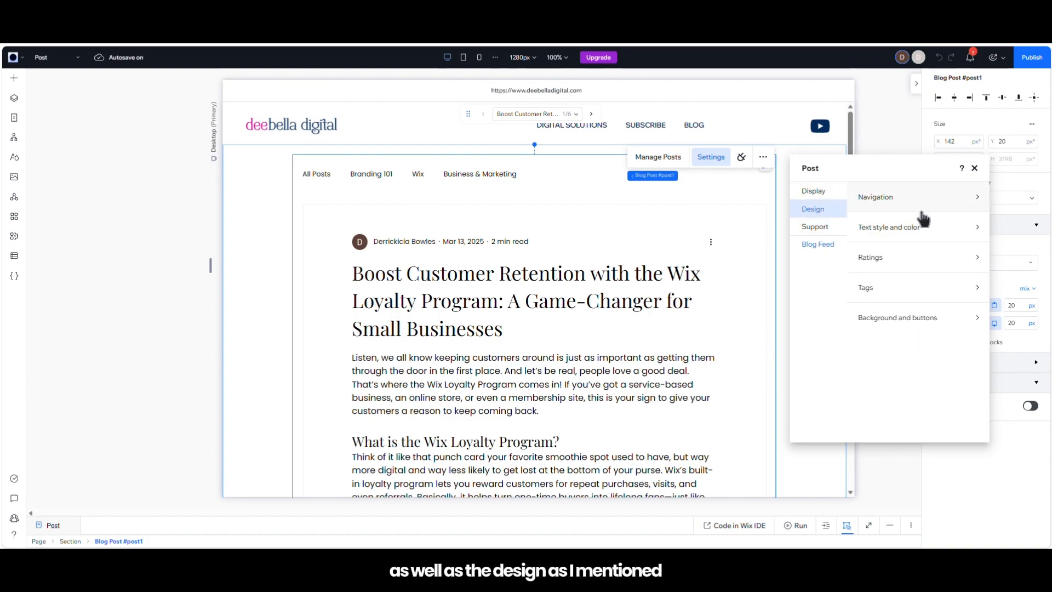
left_click(921, 297)
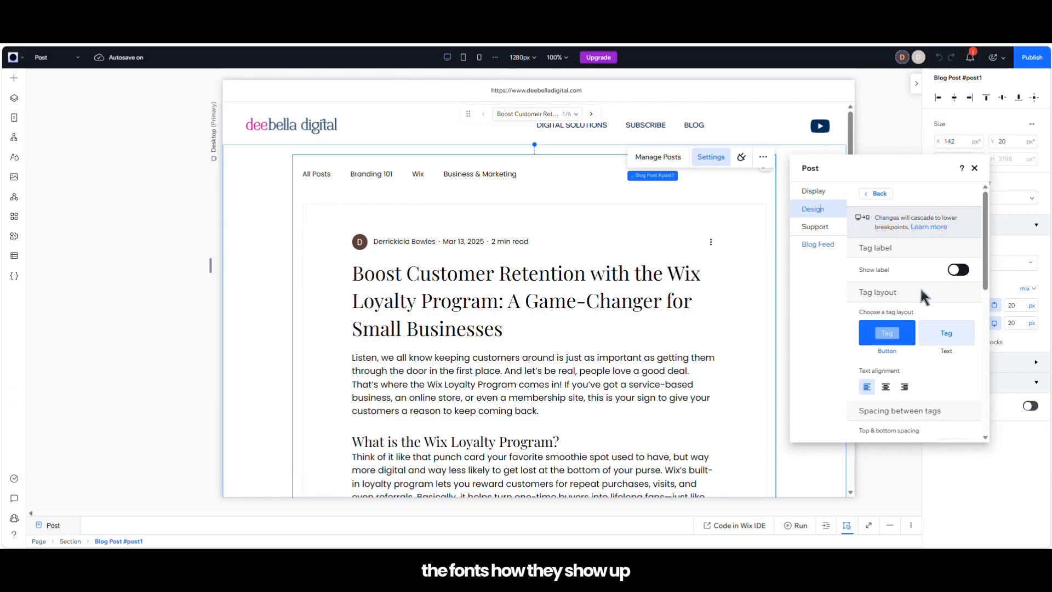
left_click(872, 196)
left_click(894, 256)
left_click(875, 194)
left_click(892, 227)
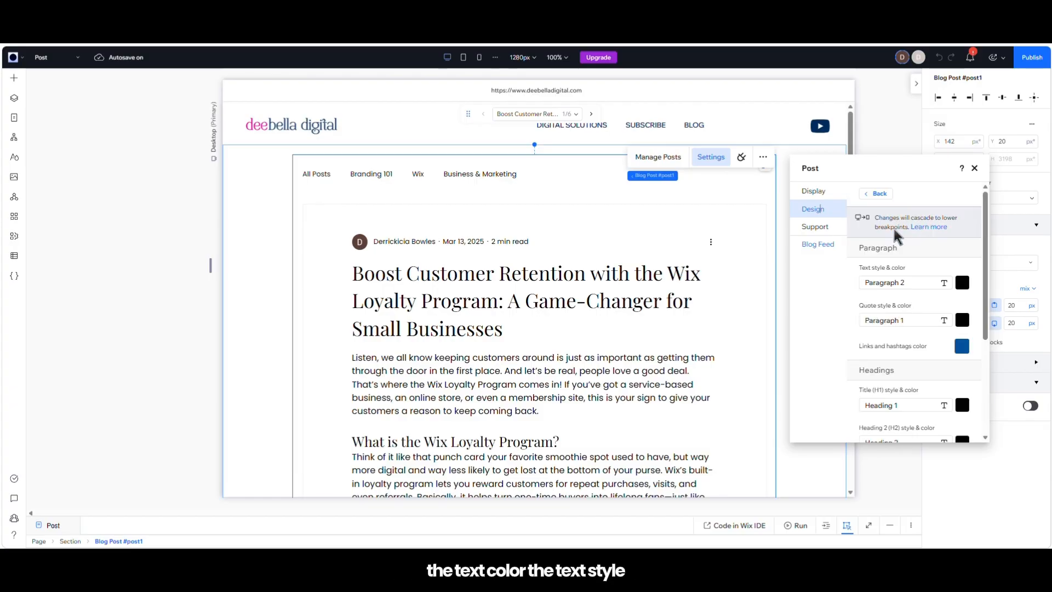
Step: Return to the blog post's design categories and examine its Navigation settings
left_click(879, 195)
left_click(877, 196)
left_click(877, 195)
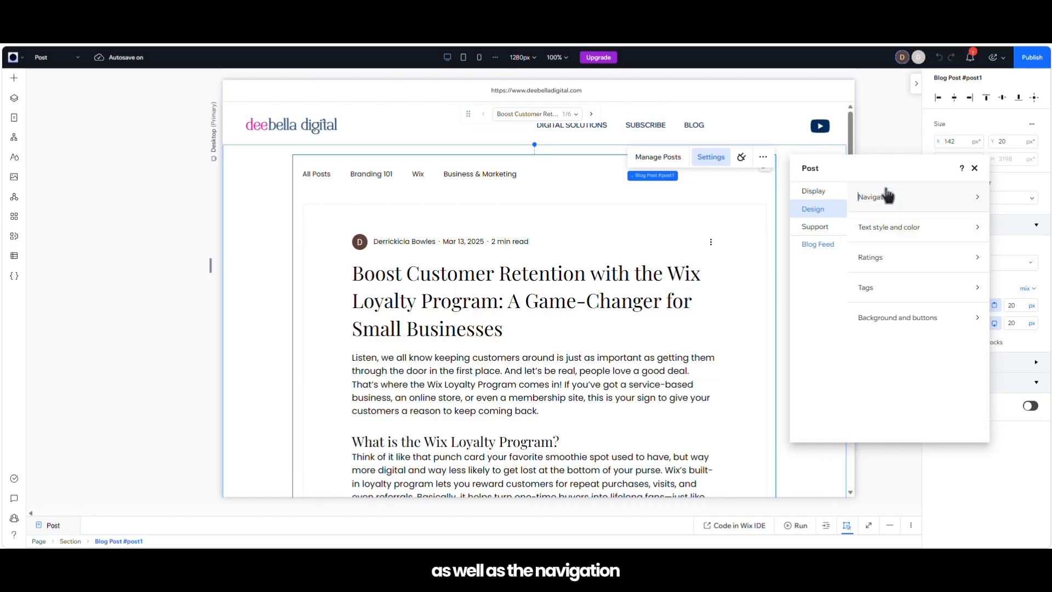
left_click(883, 192)
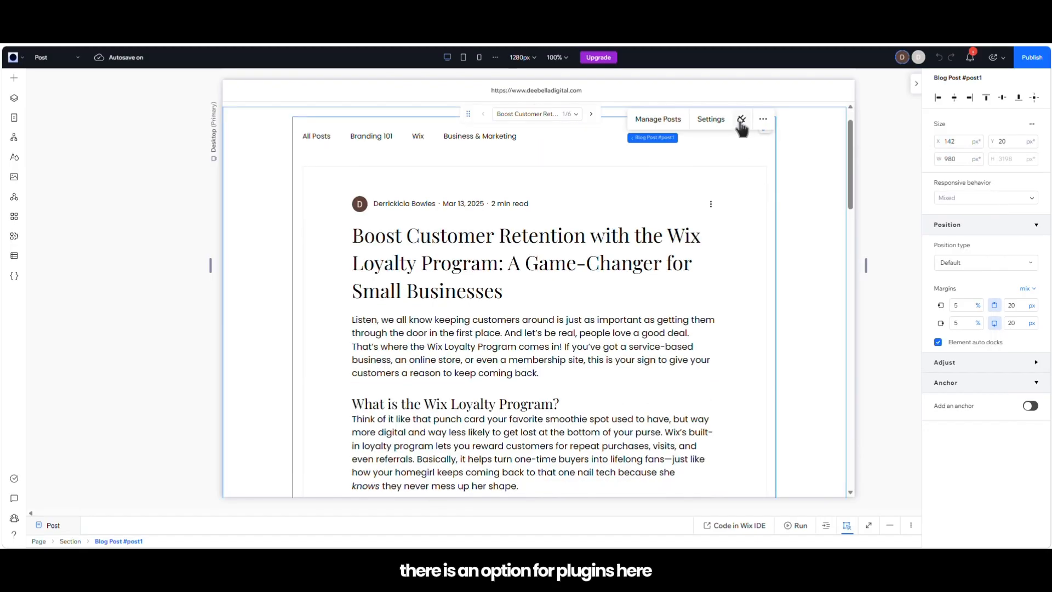
Step: Browse the catalogue of plugins available for the blog post element, then close it
left_click(742, 122)
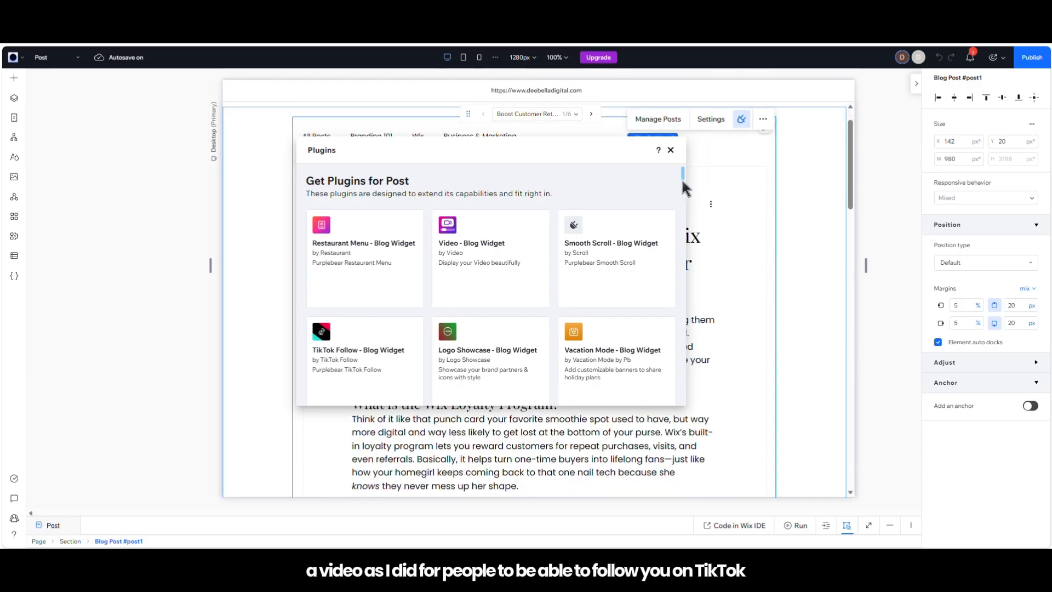
scroll(682, 178, "down", 2)
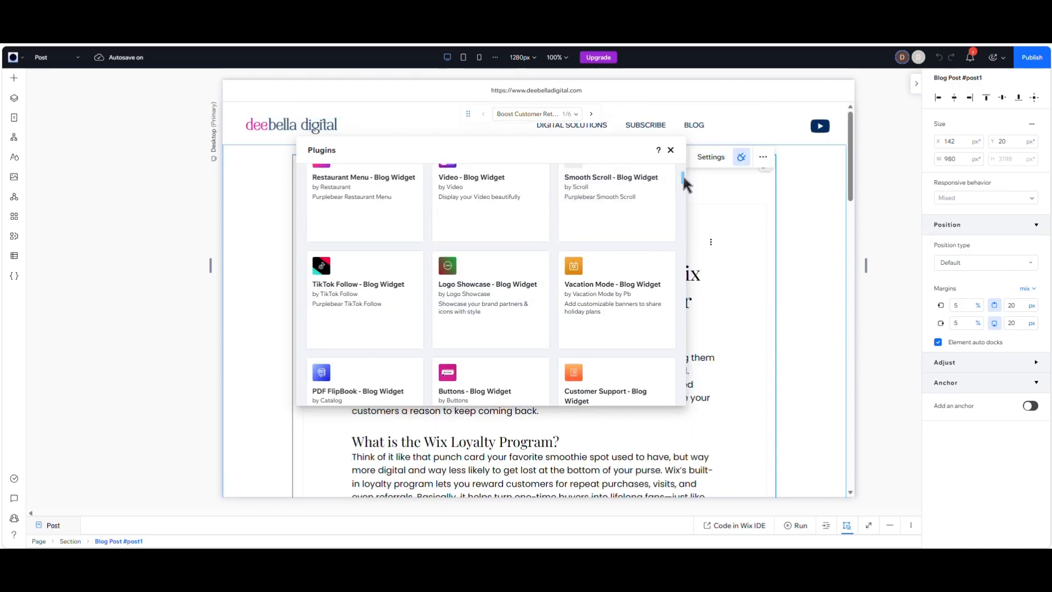
scroll(683, 186, "down", 4)
scroll(684, 203, "down", 2)
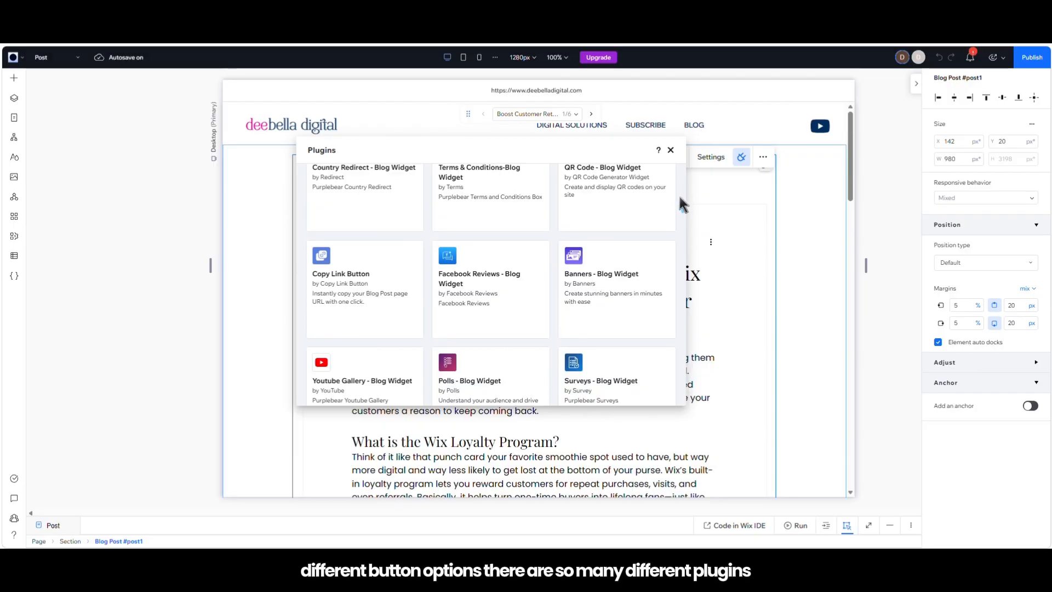
scroll(683, 235, "down", 4)
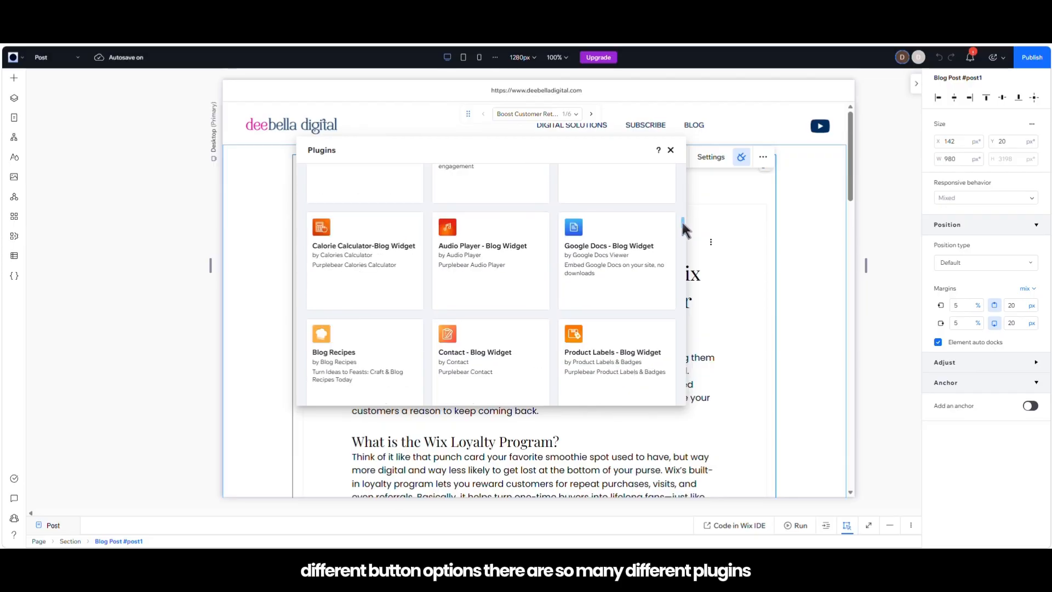
left_click_drag(681, 219, 678, 154)
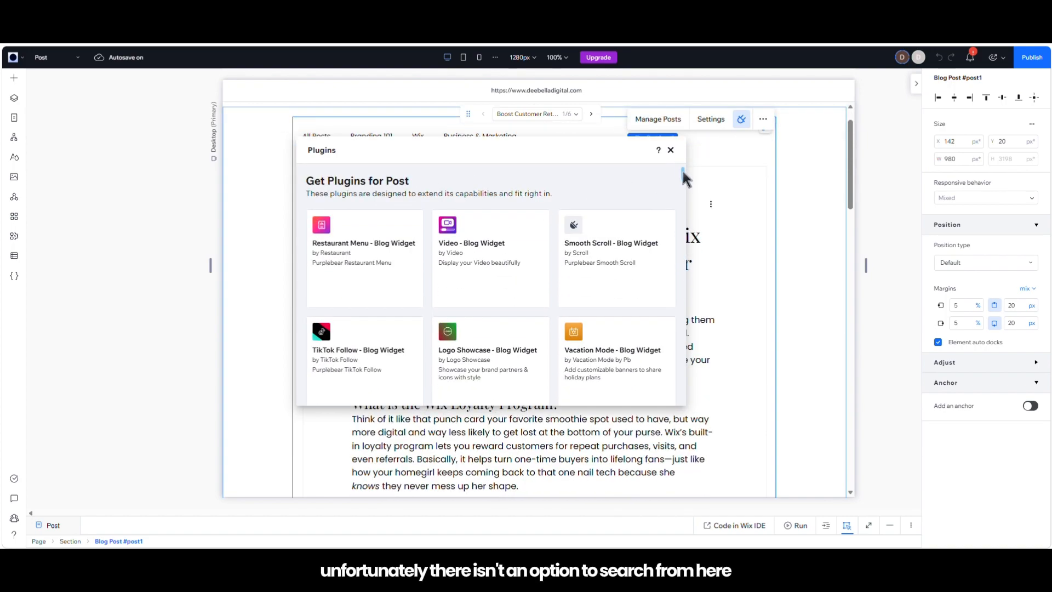
left_click_drag(683, 171, 686, 265)
scroll(686, 266, "down", 1)
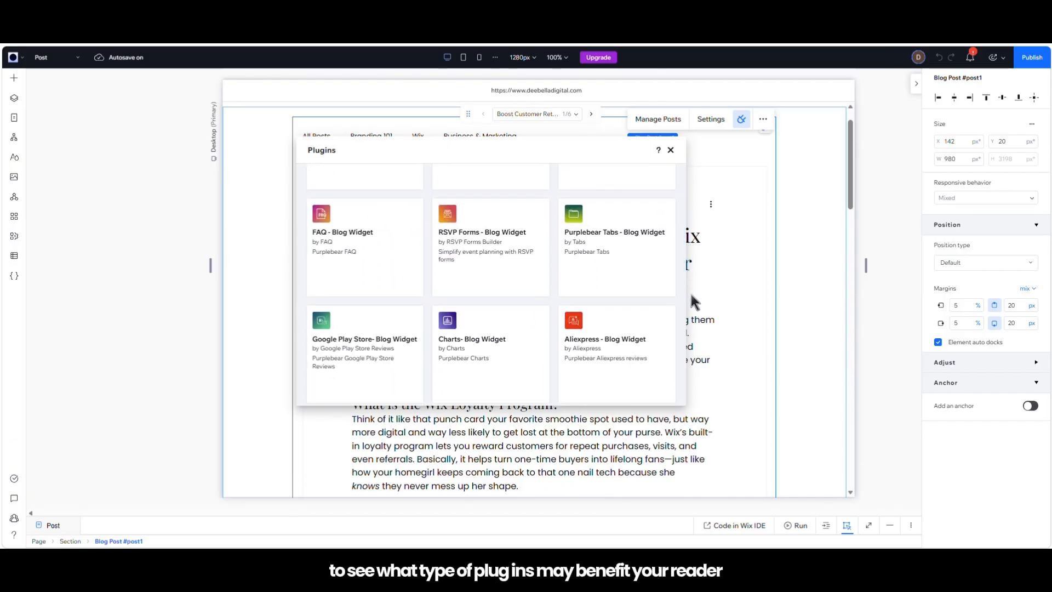
scroll(689, 304, "down", 3)
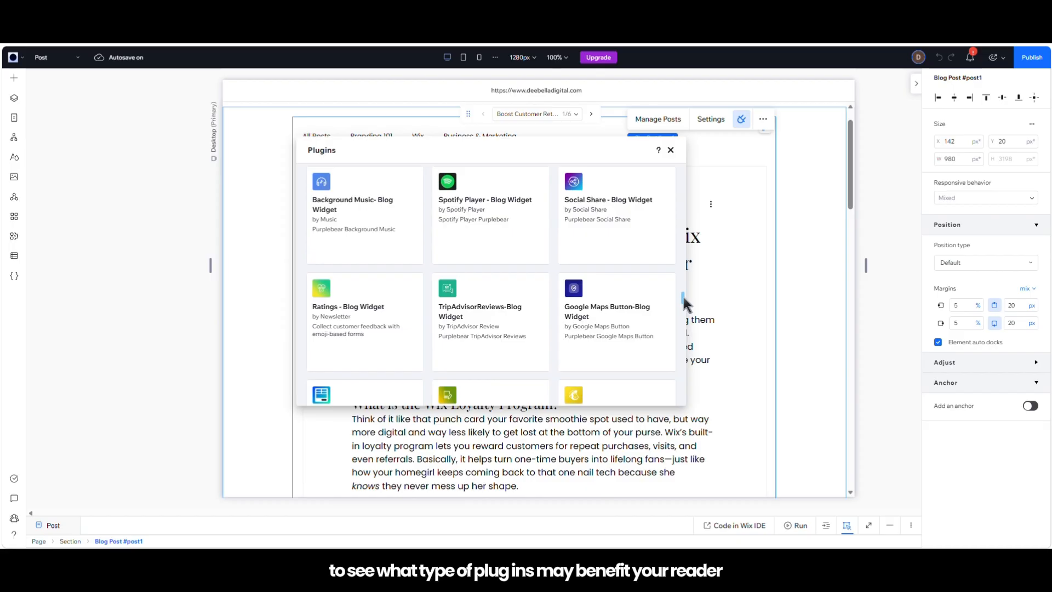
scroll(680, 294, "down", 4)
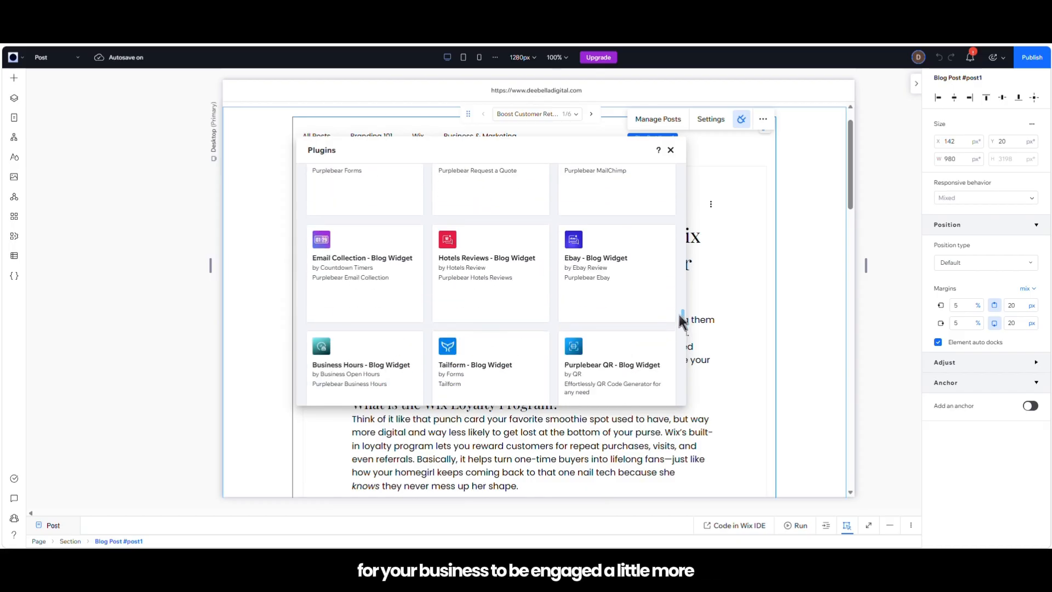
scroll(679, 322, "down", 2)
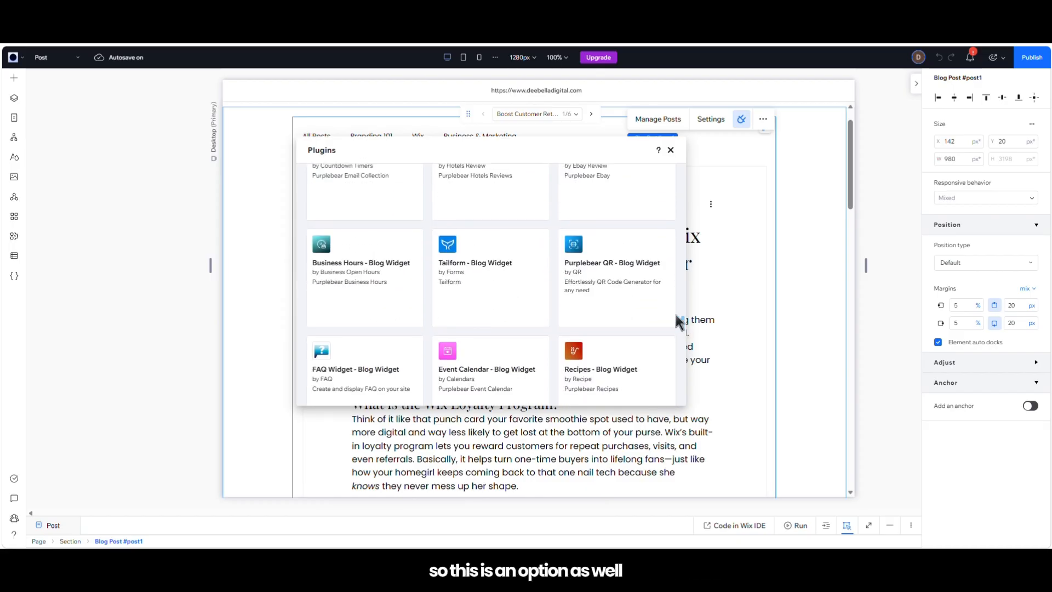
left_click(670, 150)
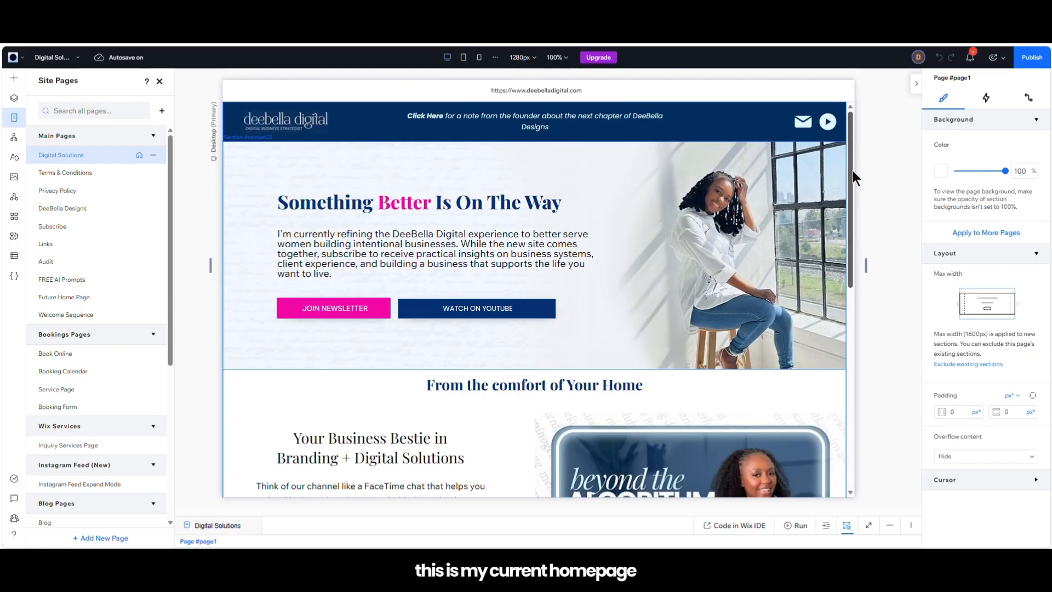
Step: Add a new blank section on the Digital Solutions homepage between the Instagram feed and the footer
left_click_drag(851, 120, 856, 436)
mouse_move(536, 453)
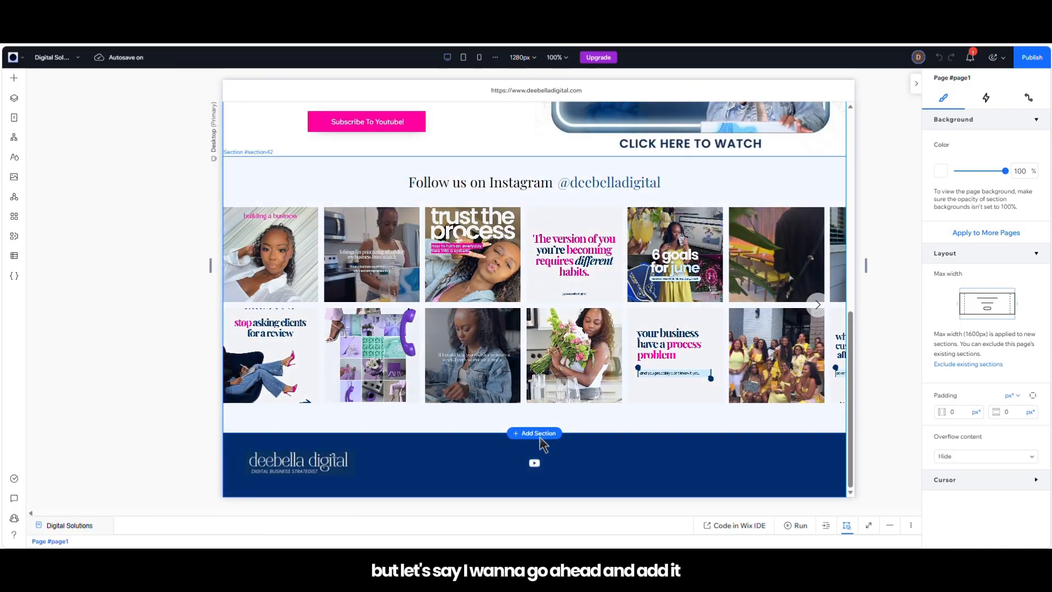
left_click(534, 434)
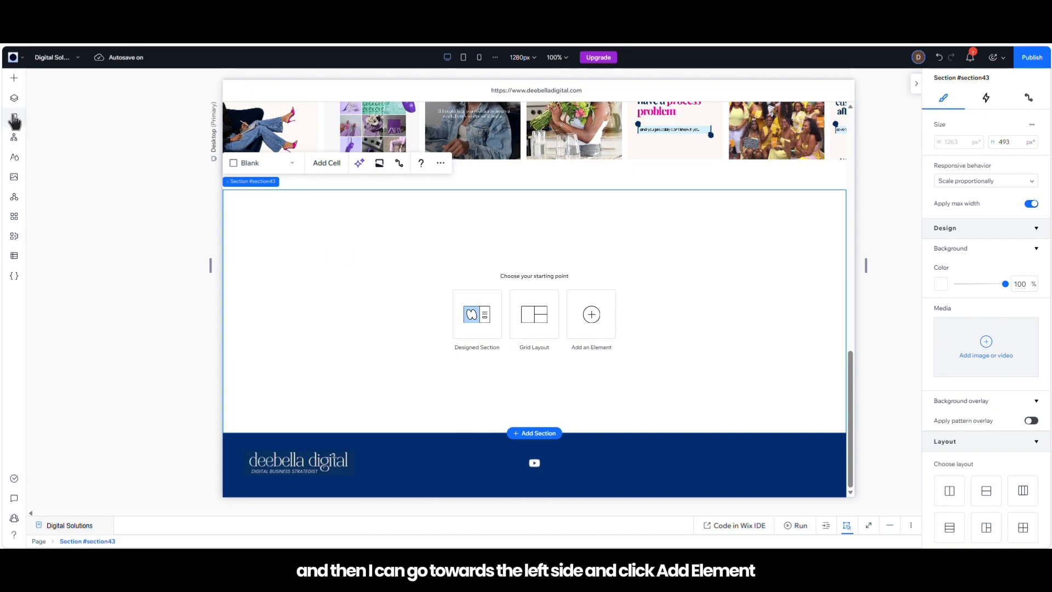
Step: Look through the available Blog elements, including the large post lists, recent posts and category menu
left_click(15, 79)
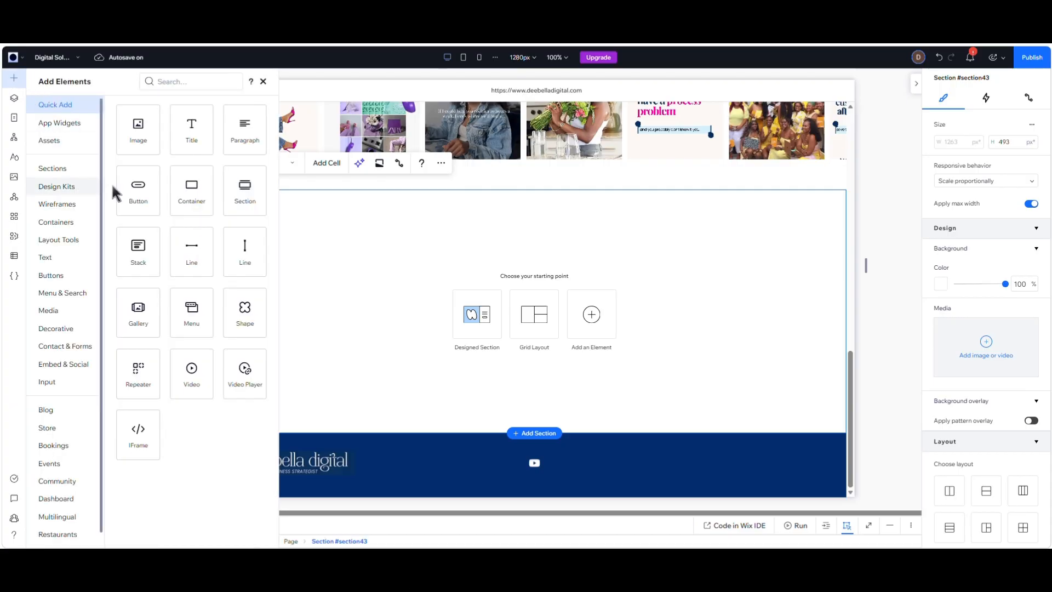
left_click(193, 82)
type("bl")
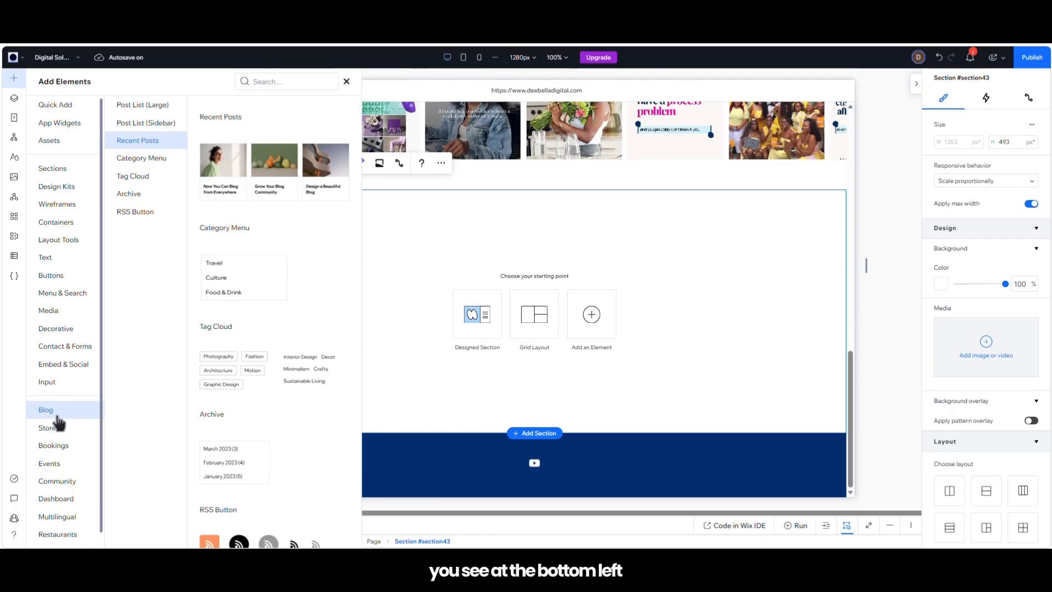
left_click(141, 105)
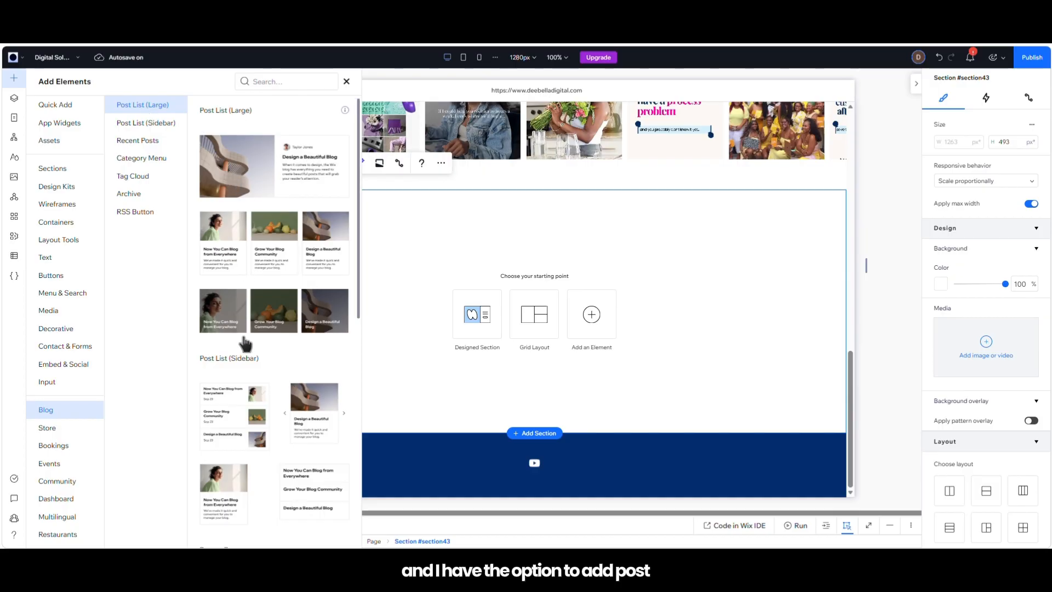
left_click(159, 141)
left_click(144, 157)
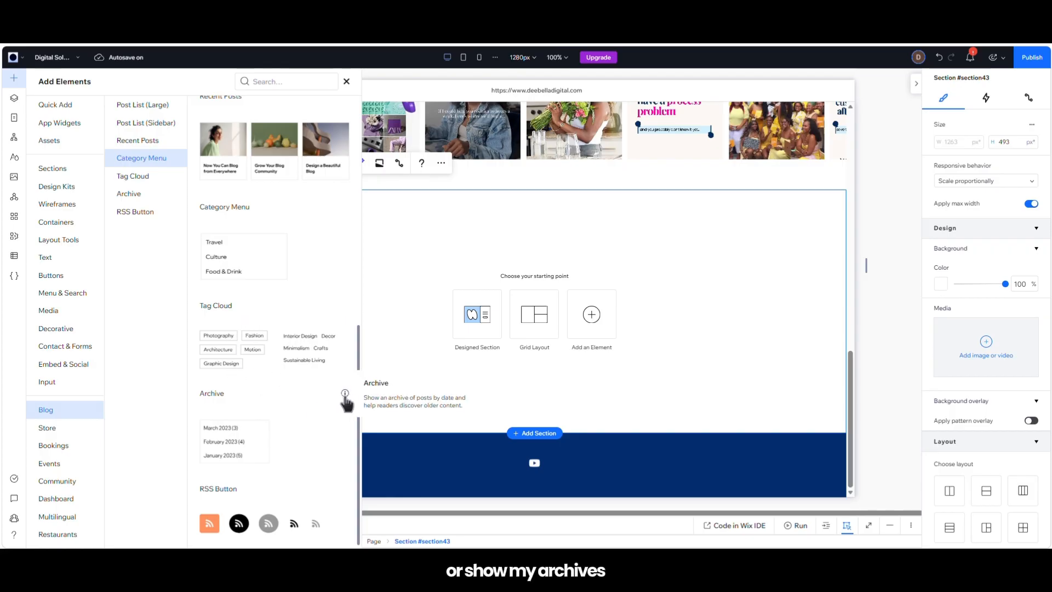
Step: Add the Recent Posts element to the new blank section and position it across the section's middle
left_click_drag(357, 371, 361, 180)
scroll(357, 244, "down", 2)
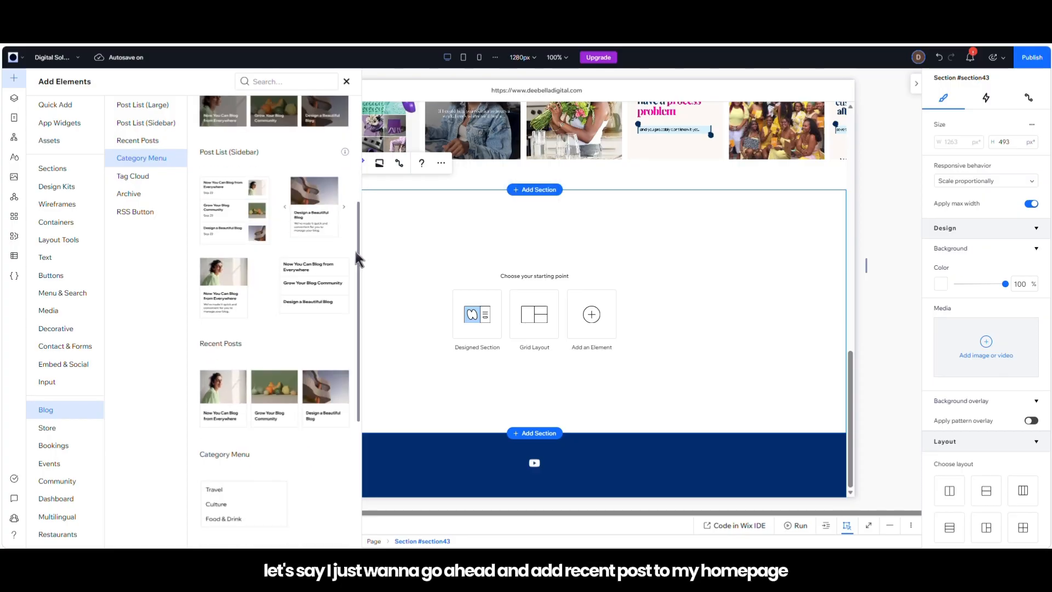
left_click_drag(250, 368, 419, 310)
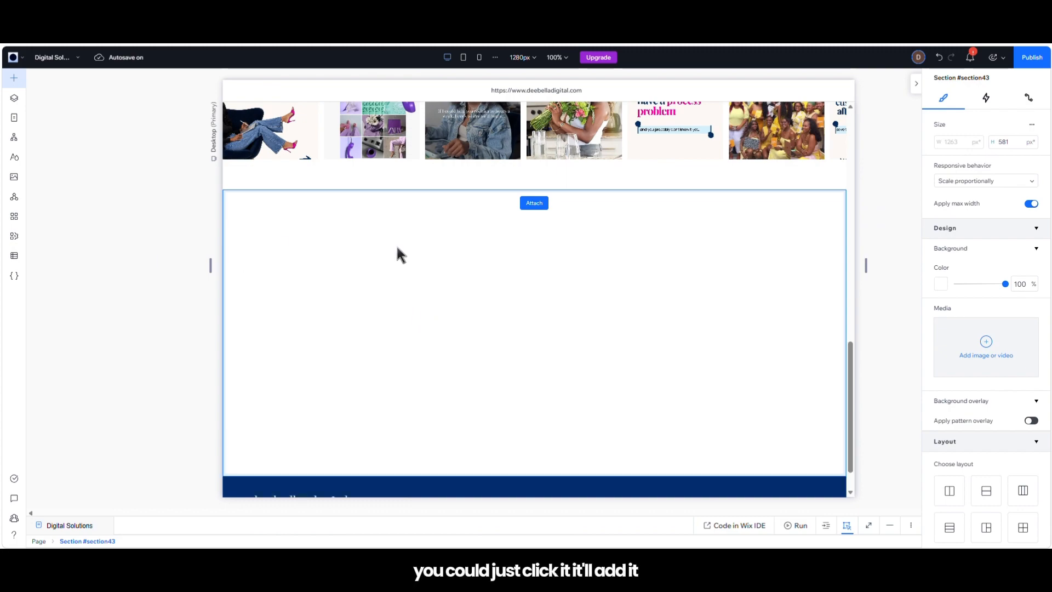
left_click_drag(442, 274, 372, 244)
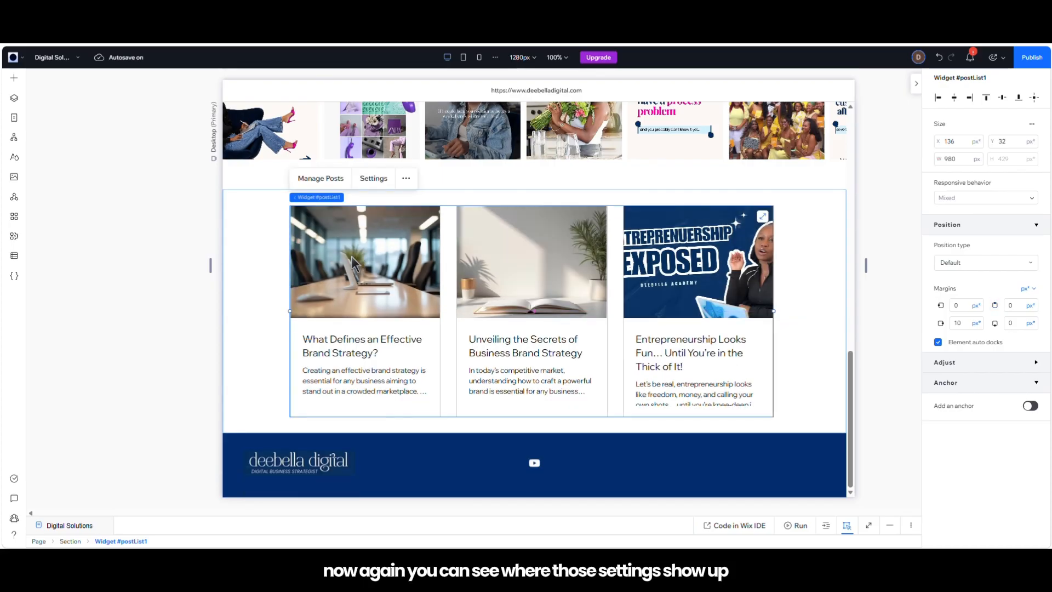
Step: Open the post list's settings and examine the category choices and tag filter options
left_click(374, 178)
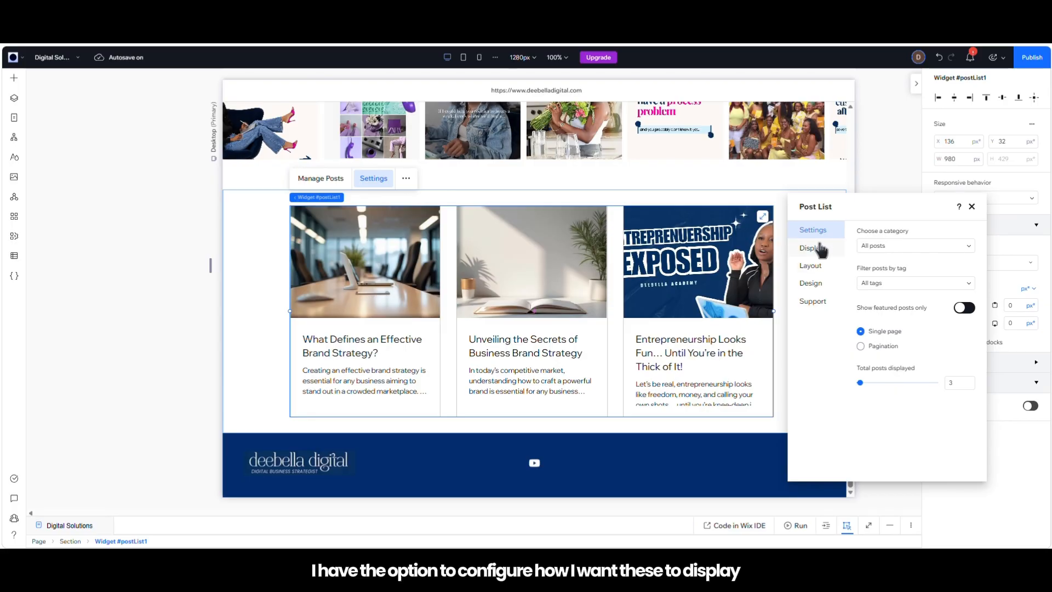
left_click(884, 245)
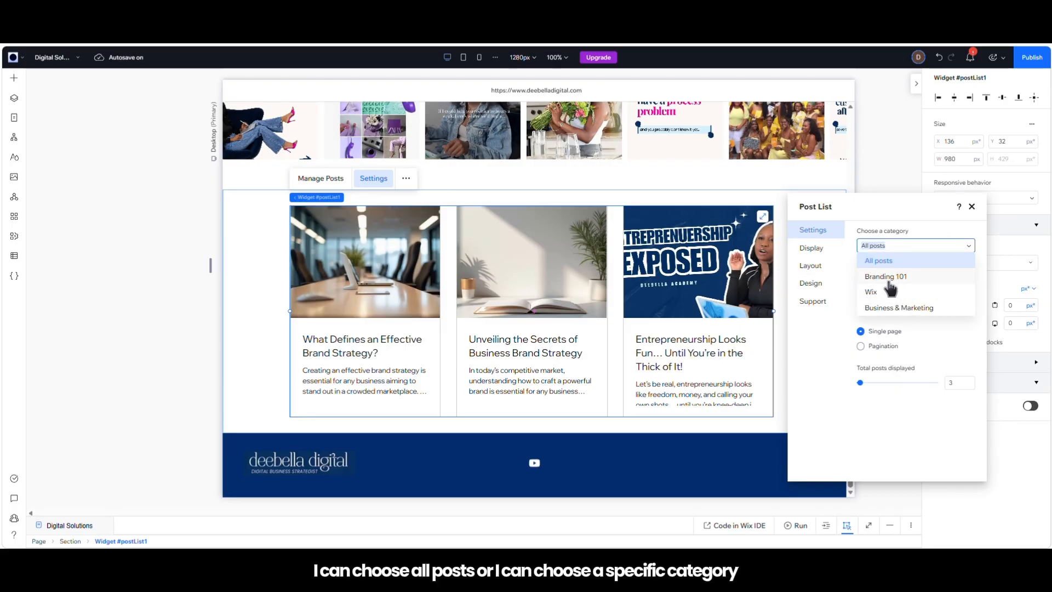
left_click(828, 332)
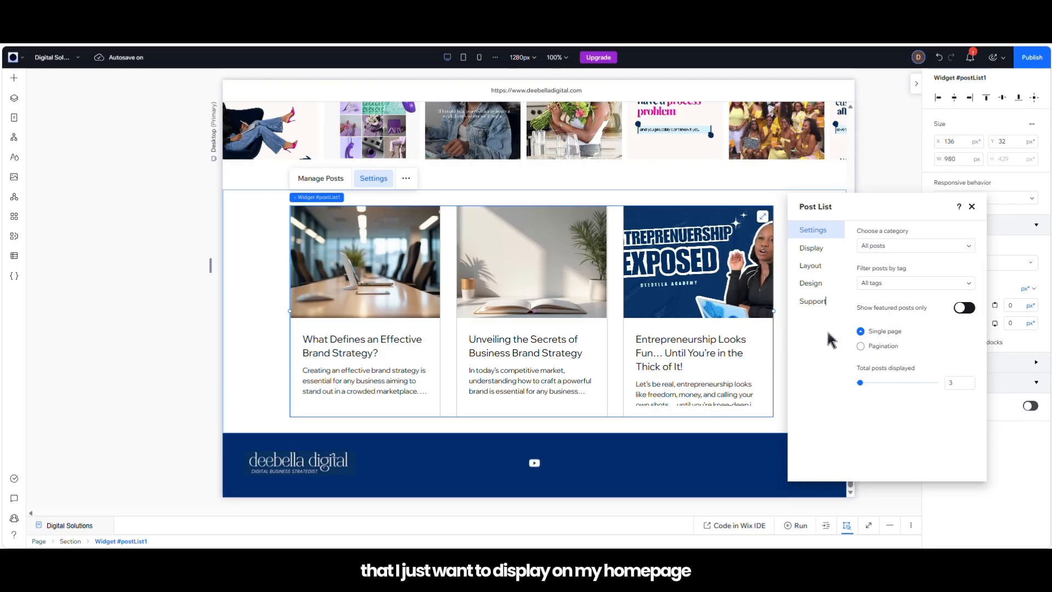
left_click(898, 283)
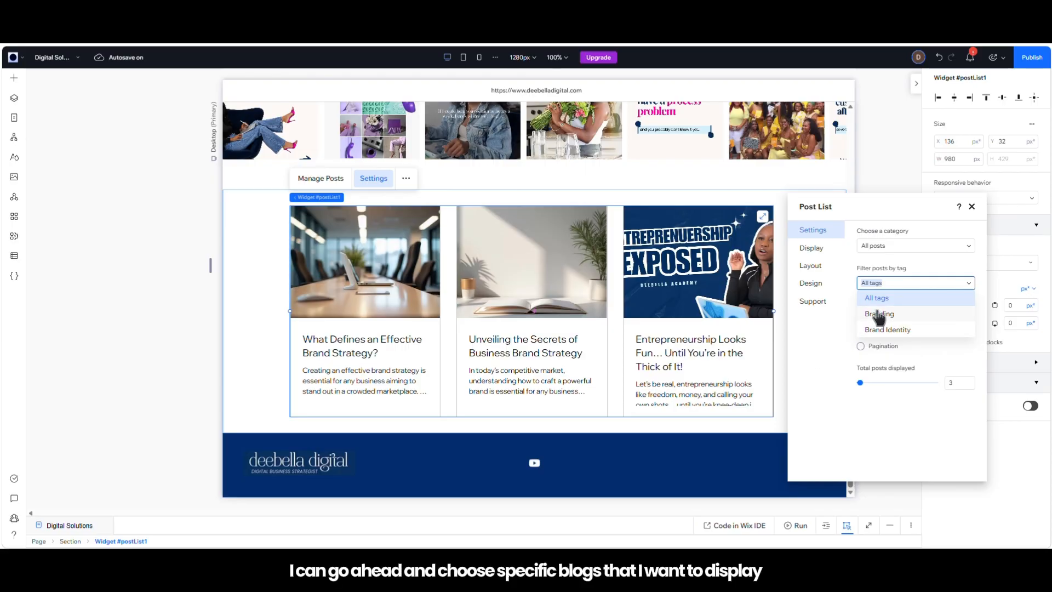
left_click(811, 344)
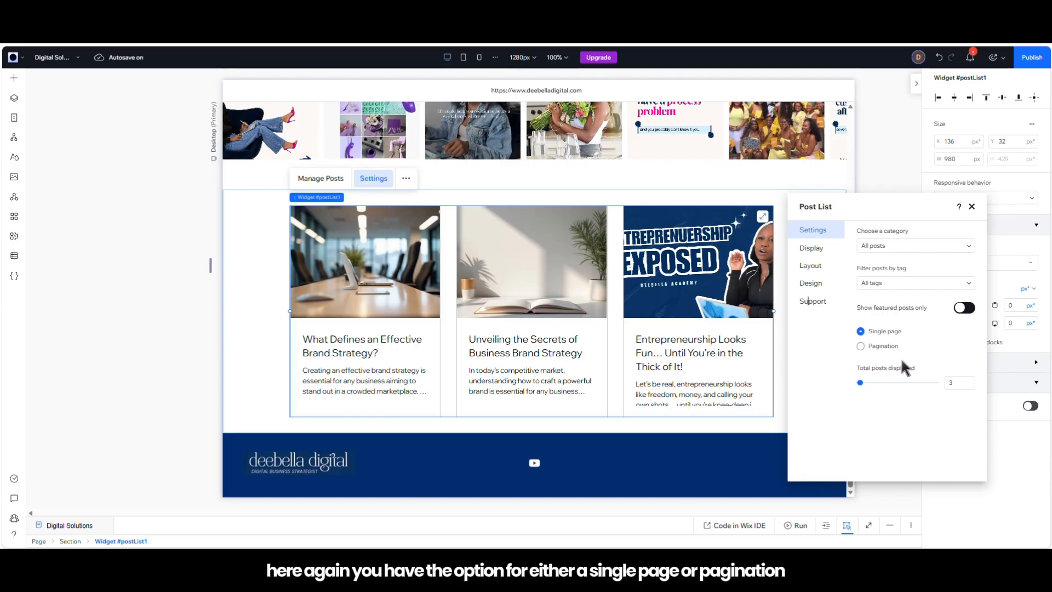
Step: Examine the post list's display options, layout choices and design settings for posts
left_click(811, 248)
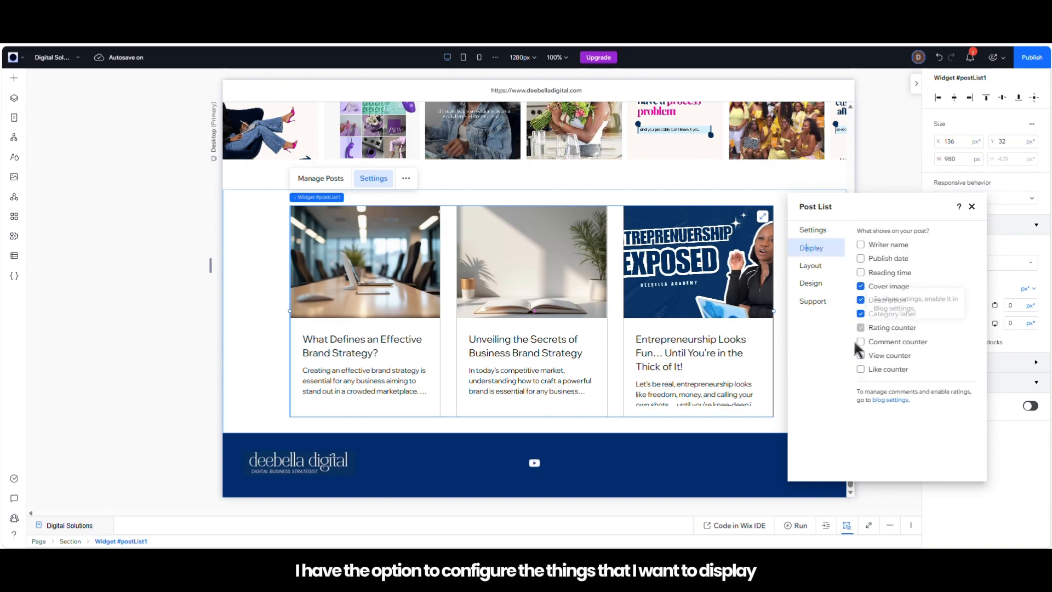
left_click(813, 271)
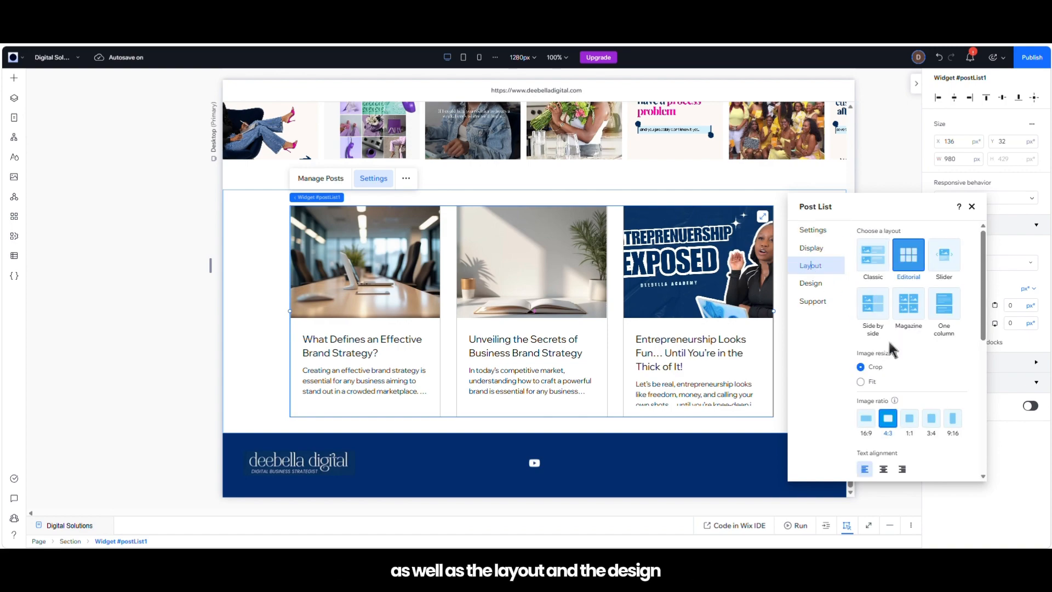
left_click(829, 291)
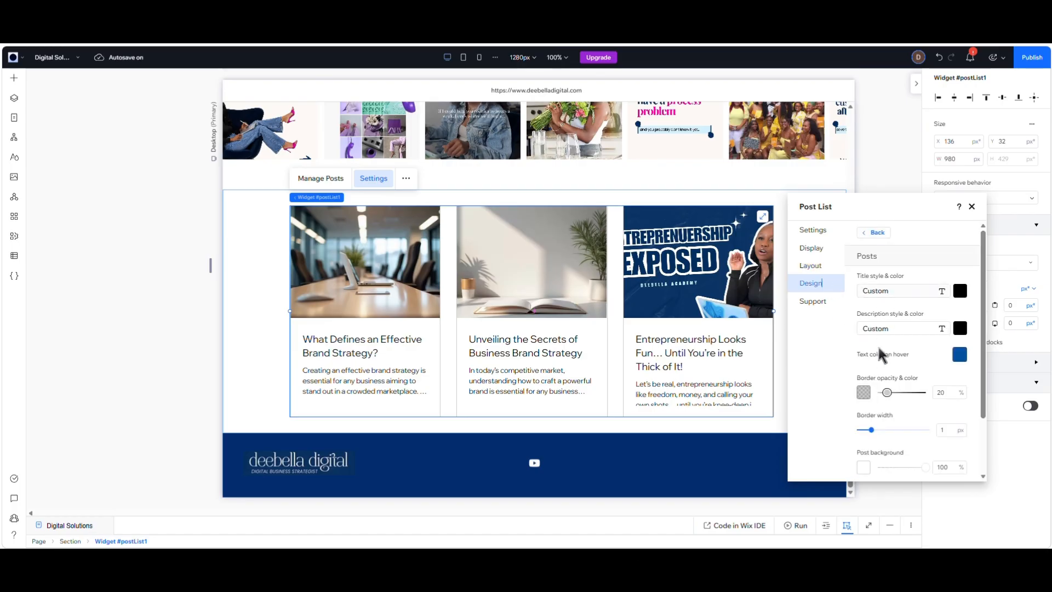
left_click(877, 234)
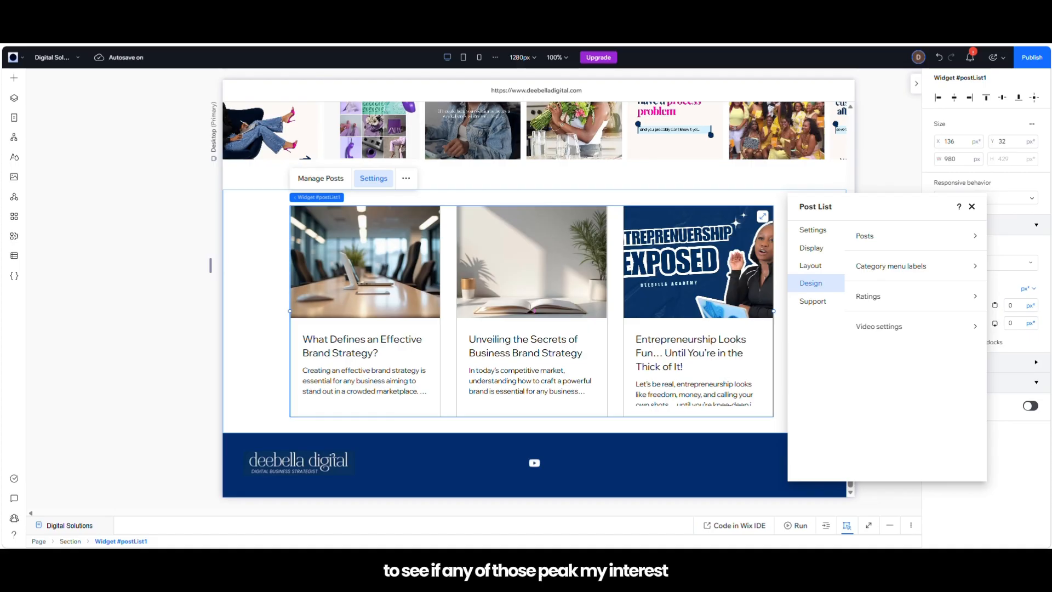
Step: Set the post list's total posts displayed to 10 and switch it from single page to pagination
left_click(812, 230)
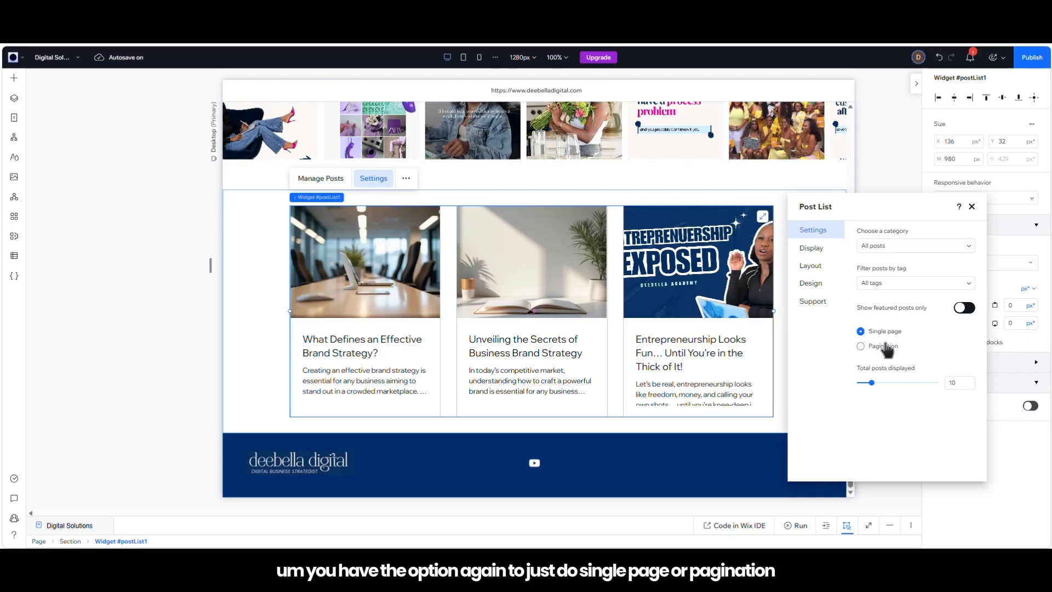
left_click(862, 348)
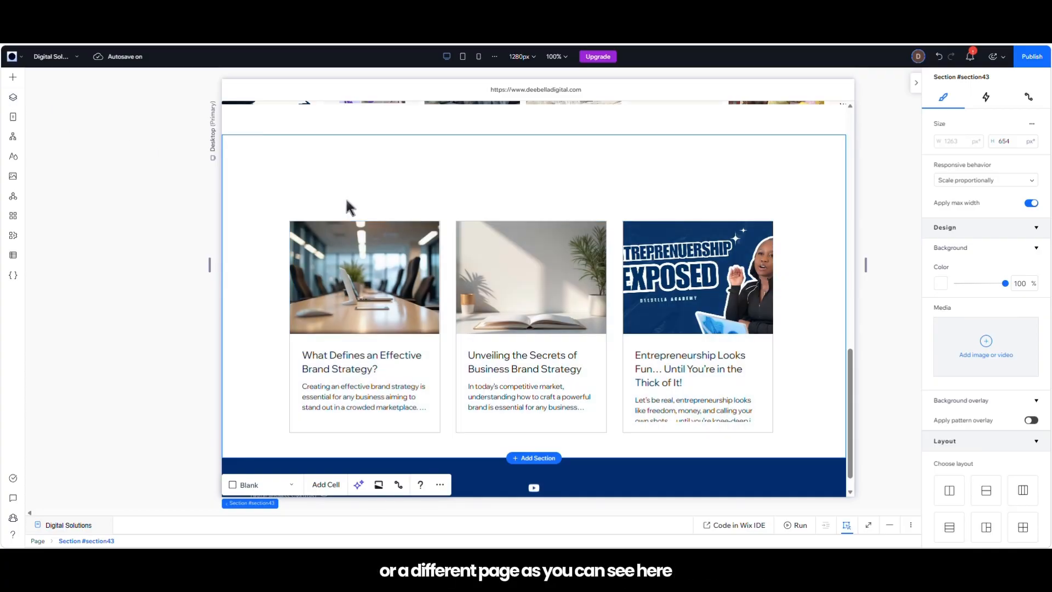
Step: Add a Title text element to the section and place it centrally above the three post cards
left_click(13, 78)
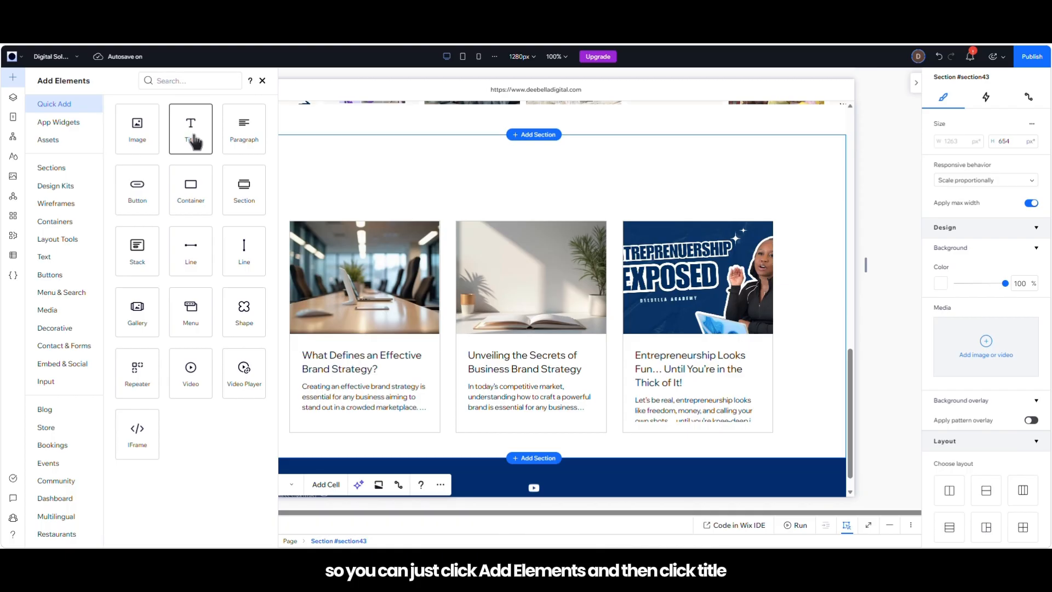
left_click_drag(193, 136, 487, 177)
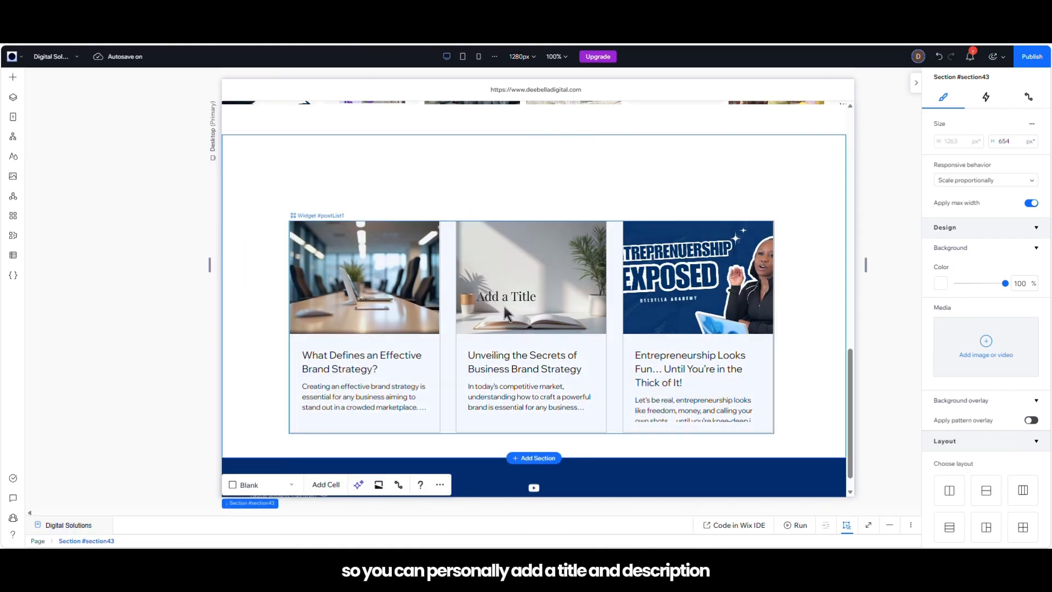
left_click(505, 298)
left_click_drag(507, 292, 517, 166)
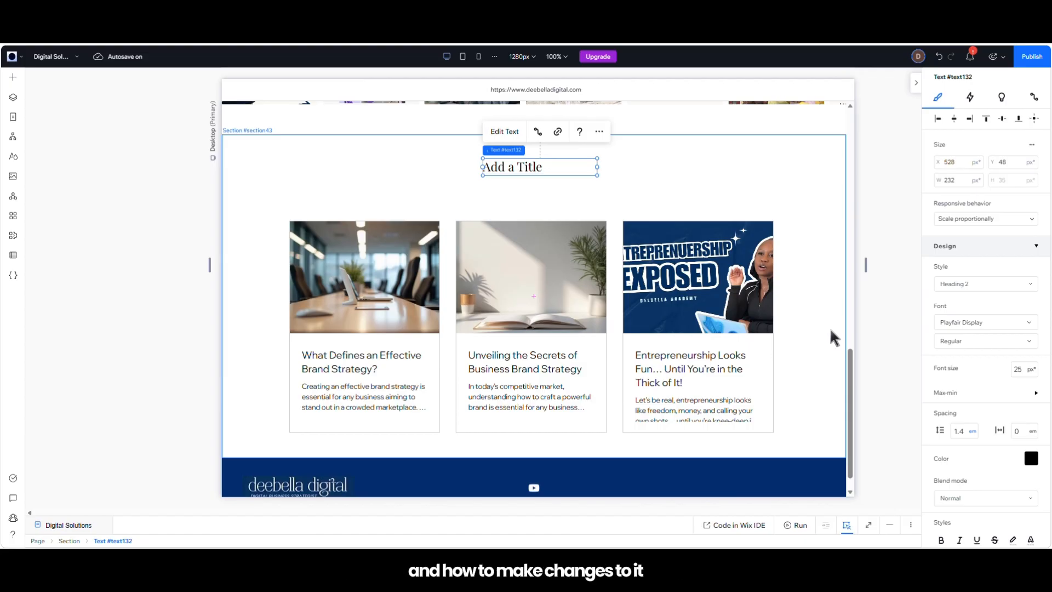
Step: Leave the editor for the site's dashboard and open the blog overview page
left_click(20, 58)
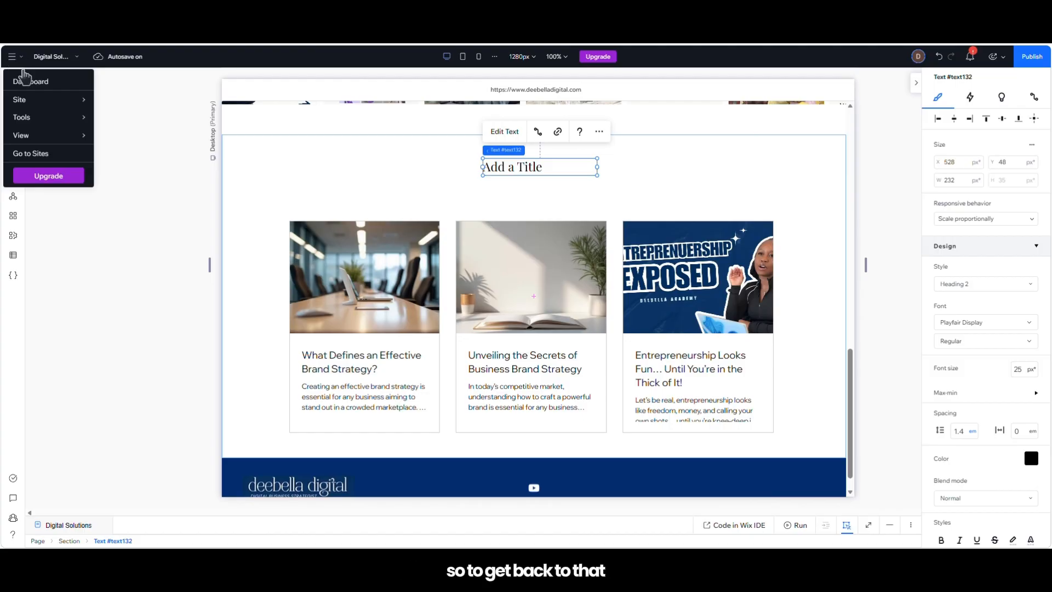
mouse_move(42, 97)
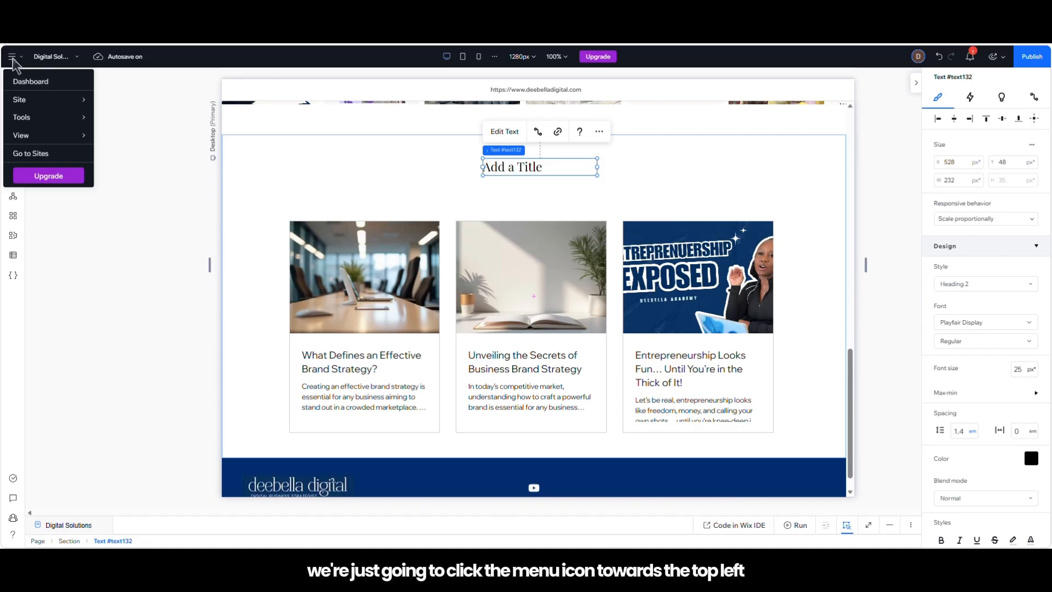
left_click(50, 82)
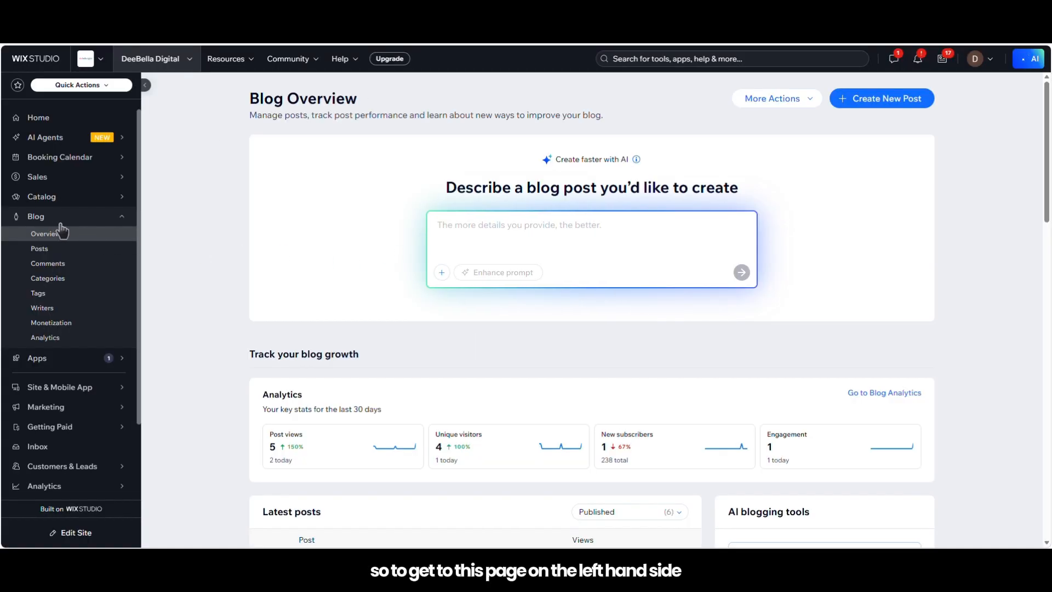
left_click(123, 219)
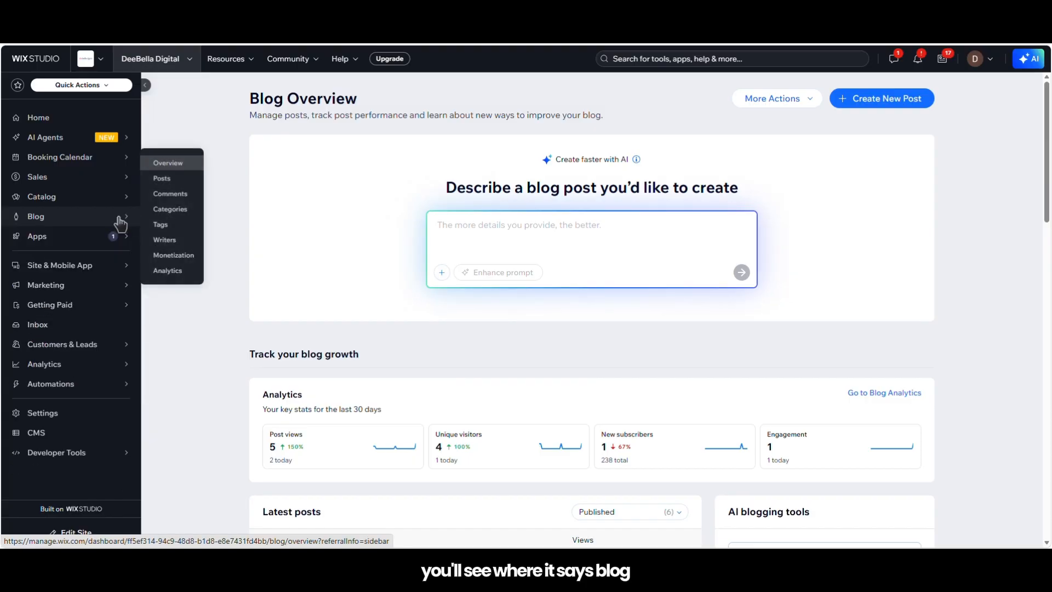
left_click(58, 217)
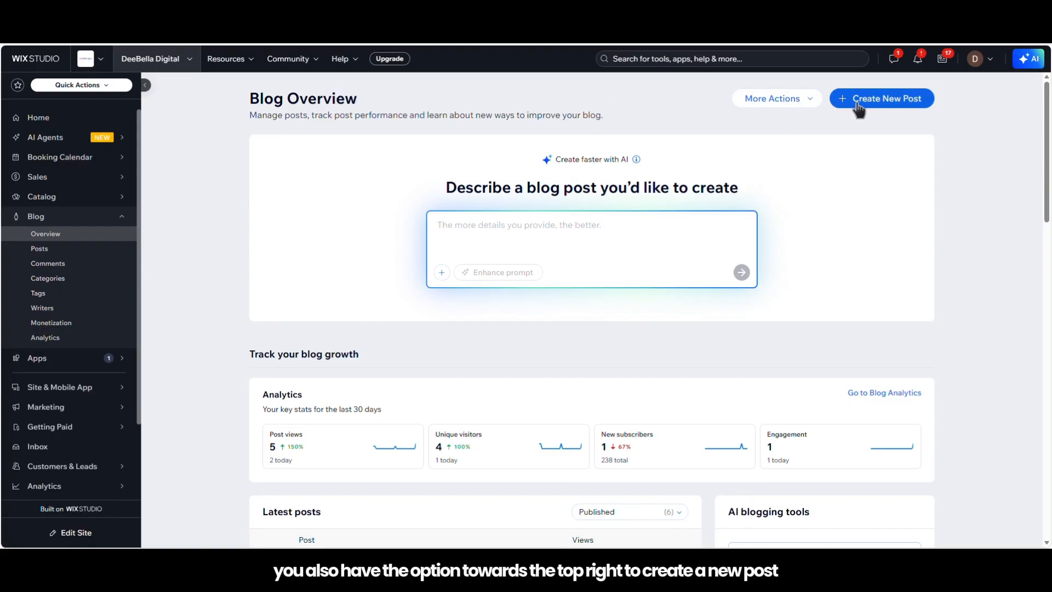
Step: Examine the additional blog actions available on the overview page and its analytics and latest posts sections
left_click(814, 99)
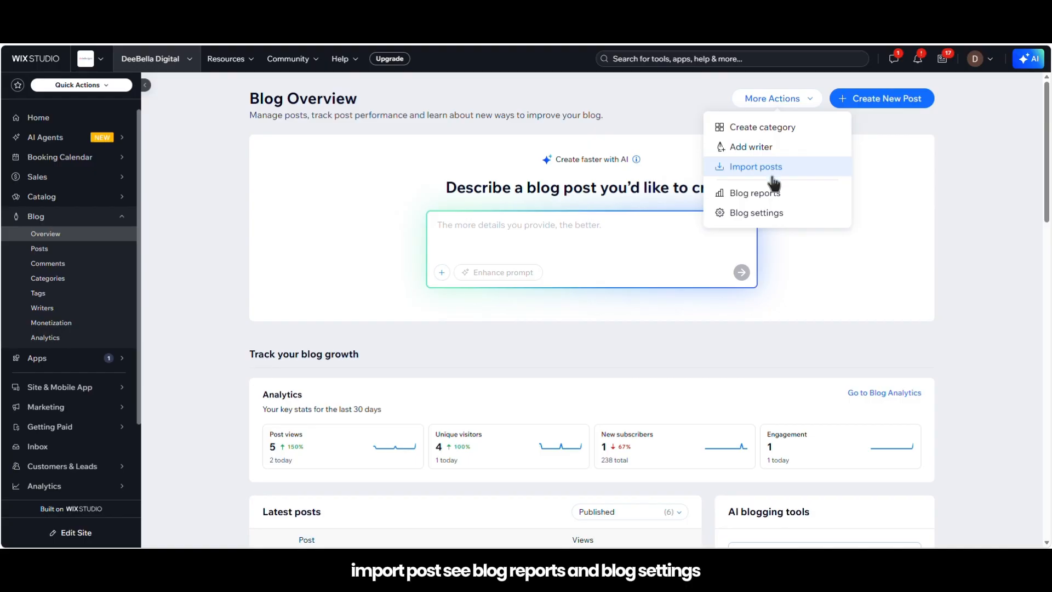
left_click(1014, 127)
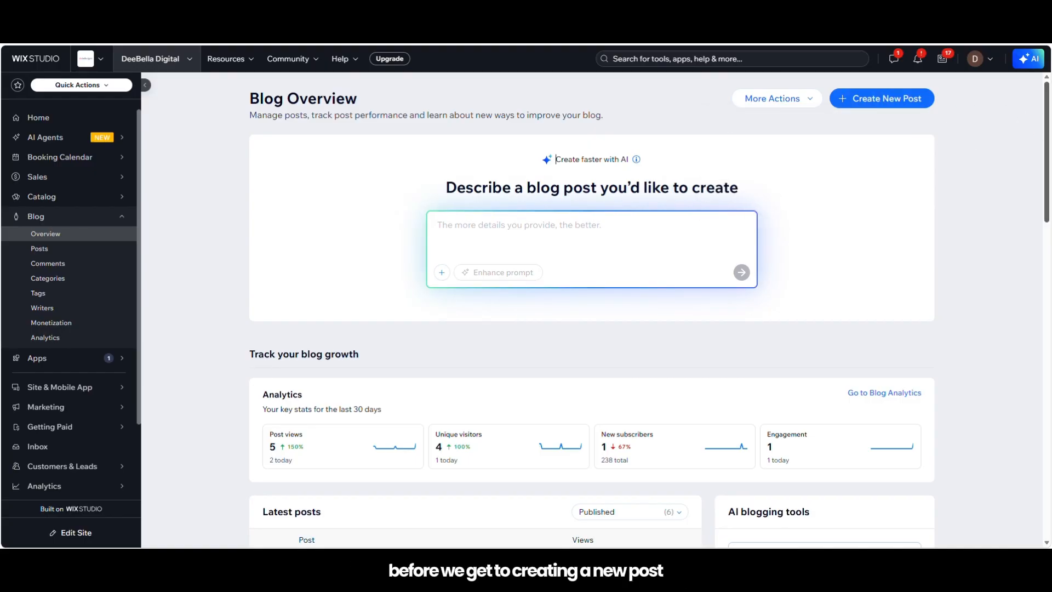
left_click_drag(1048, 102, 1050, 180)
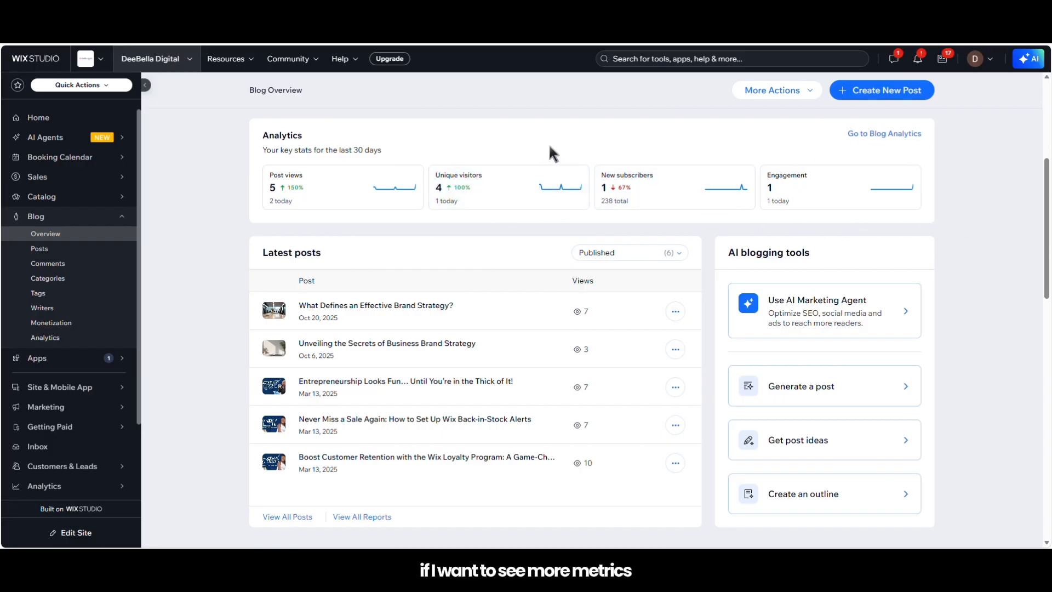
Step: Open the full blog analytics page and examine its date range, traffic charts and list of posts by publish date
left_click(872, 134)
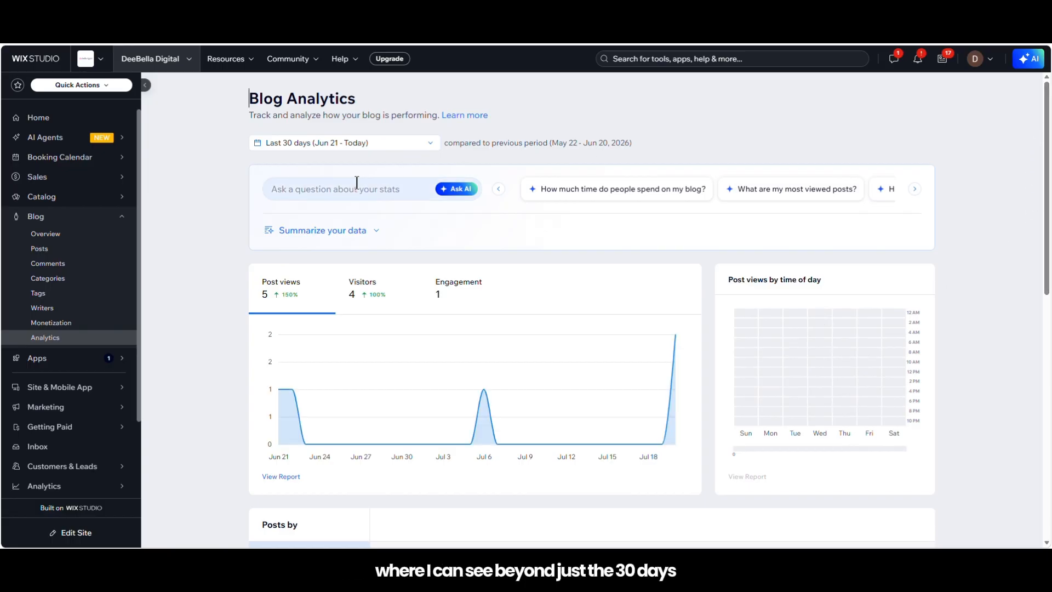
triple_click(420, 140)
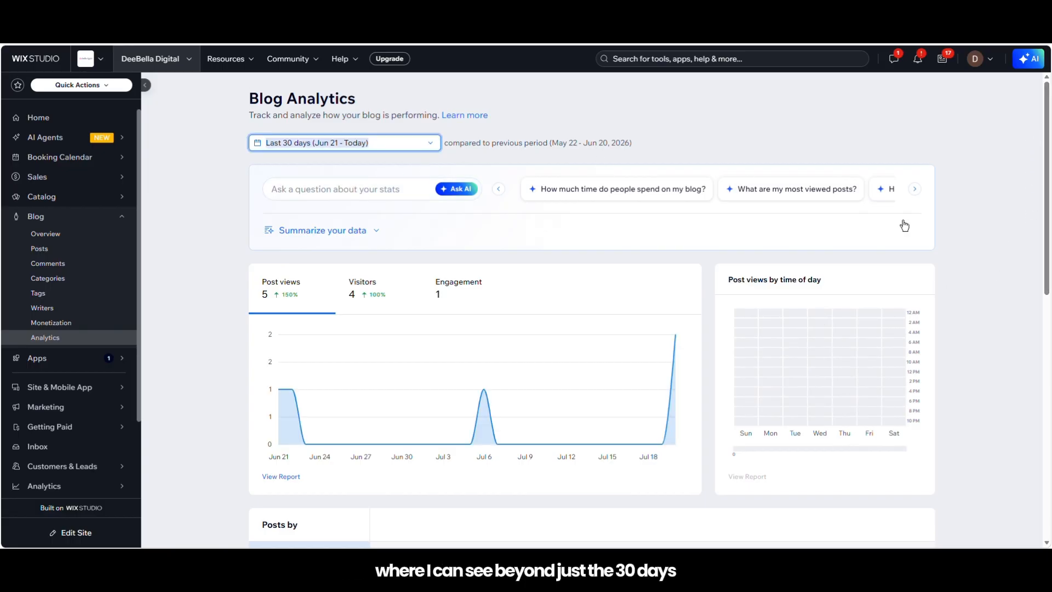
scroll(1040, 295, "down", 5)
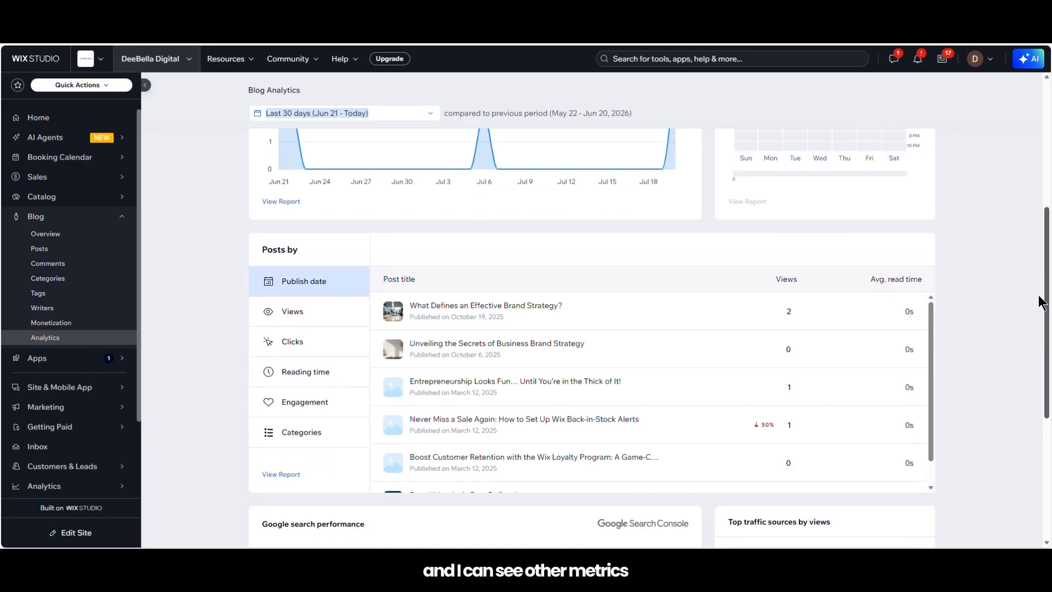
scroll(1039, 301, "up", 1)
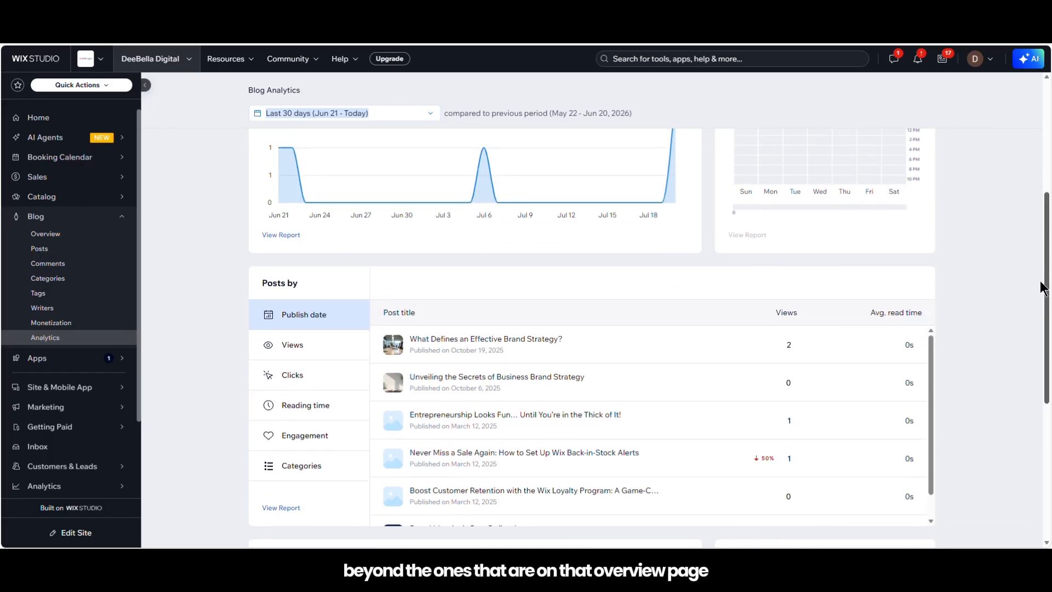
scroll(1041, 296, "down", 3)
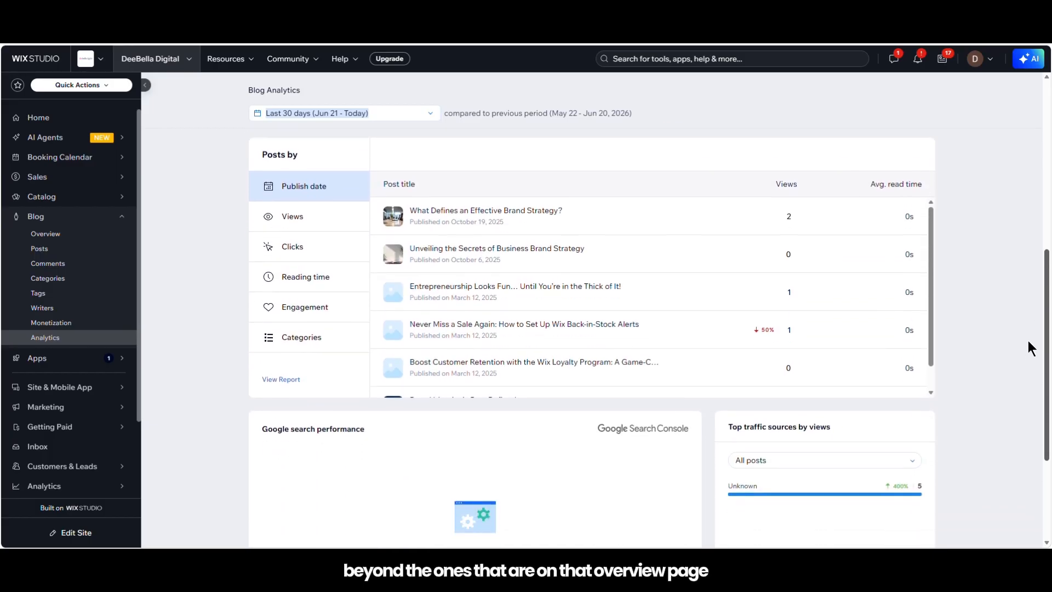
Step: Examine the posts by views, reading time and engagement, plus the Google search performance and top traffic sources
left_click(281, 212)
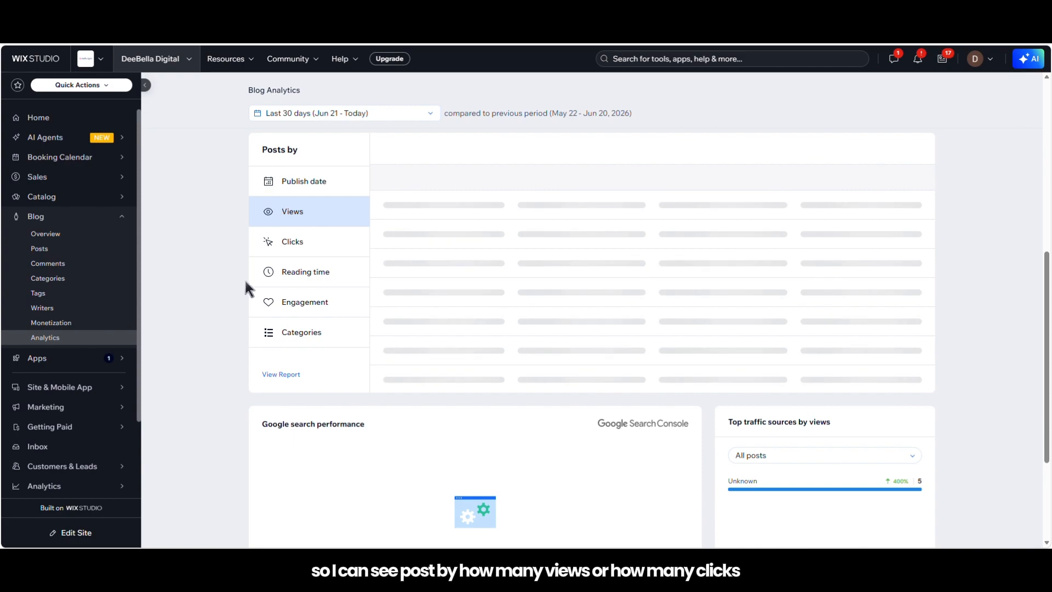
left_click(300, 272)
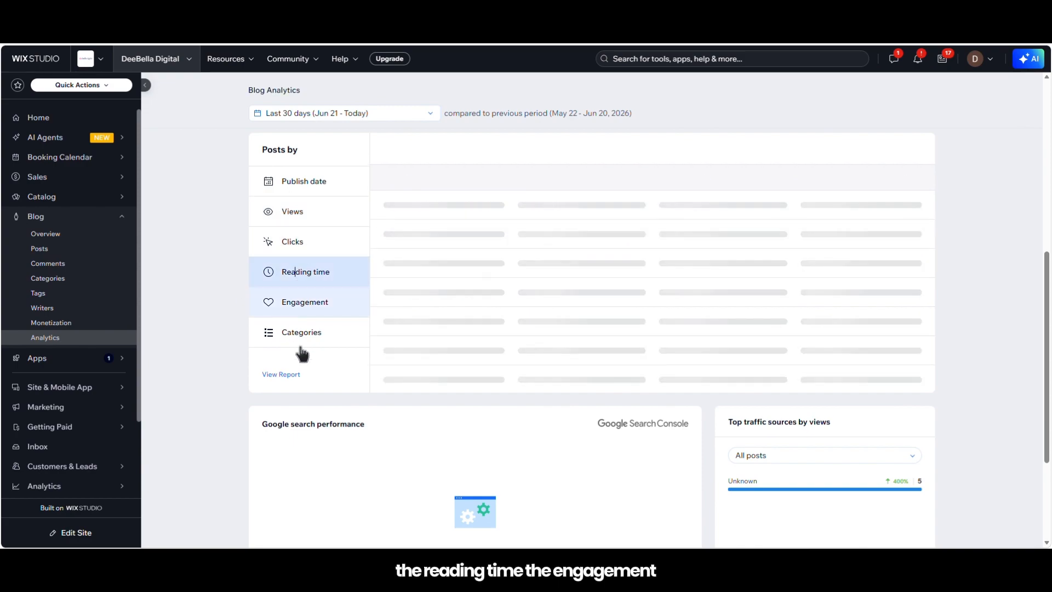
left_click(305, 302)
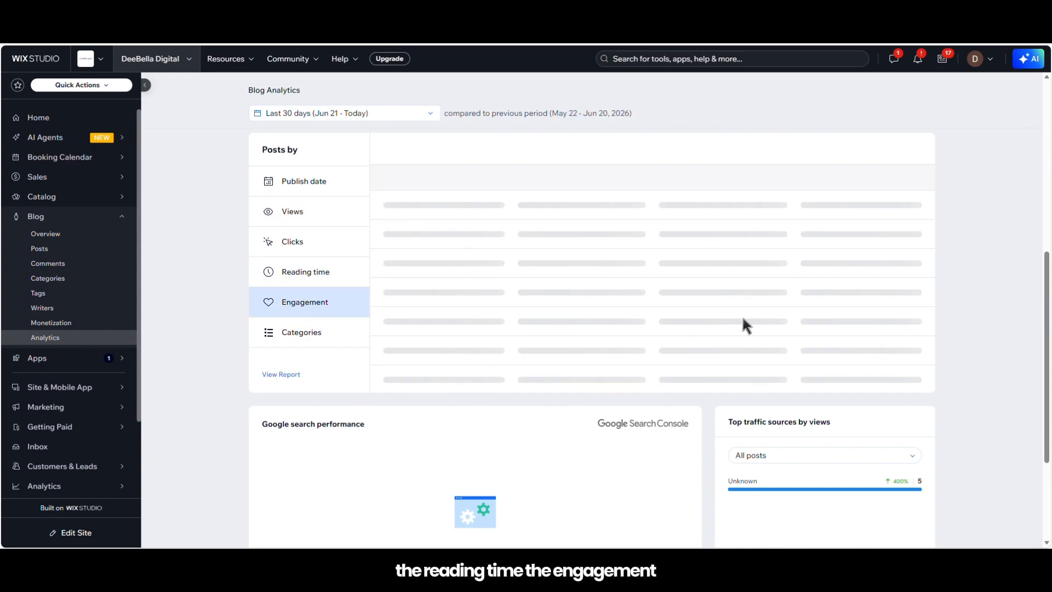
scroll(657, 383, "down", 3)
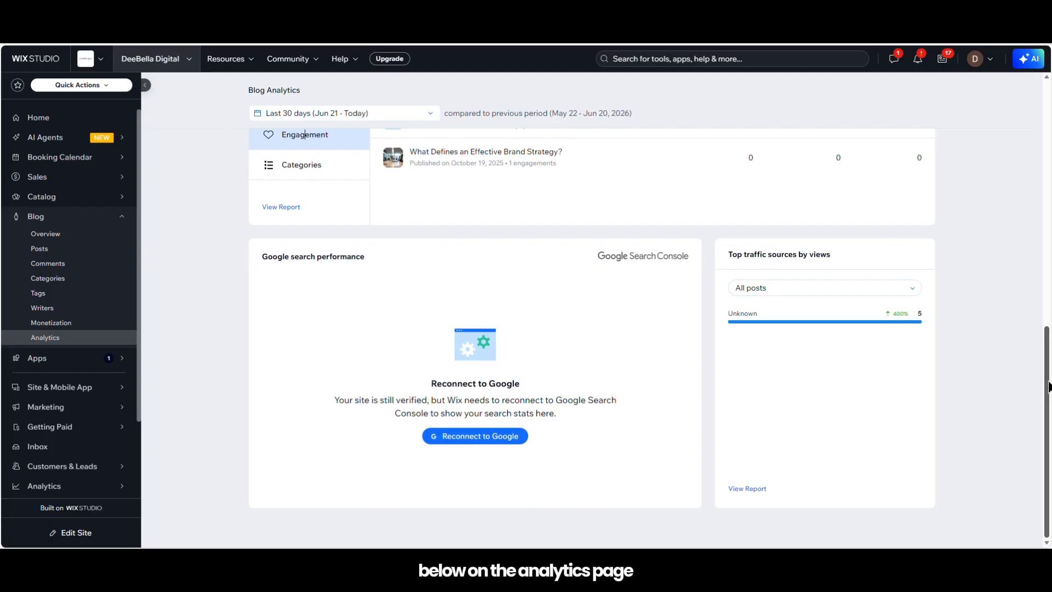
scroll(1046, 386, "up", 1)
scroll(997, 214, "up", 8)
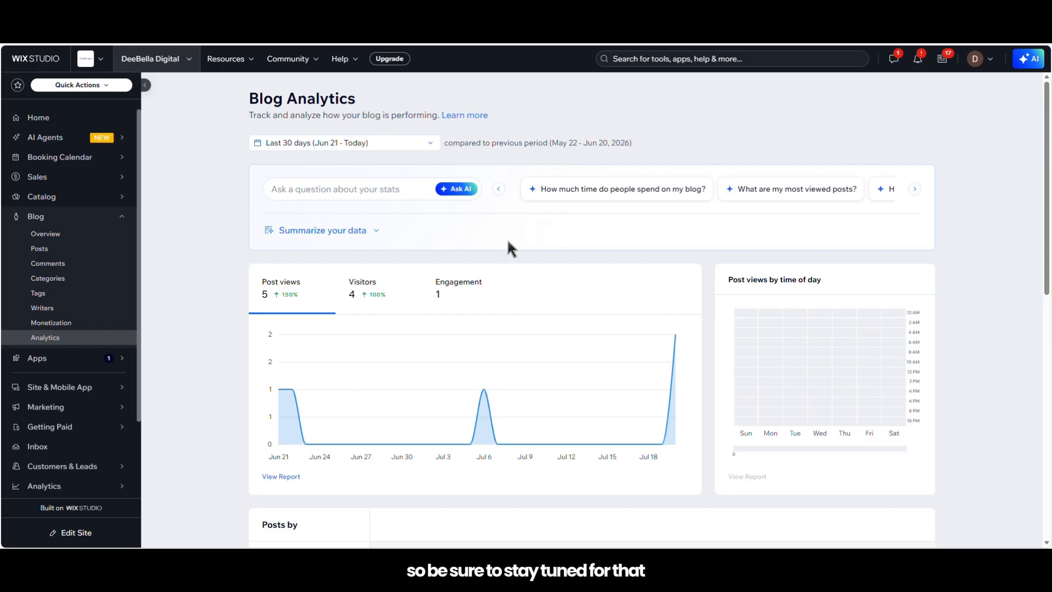
Step: Return to the blog overview and examine the newest post's options, the blog growth tools and the tips and tricks
left_click(66, 229)
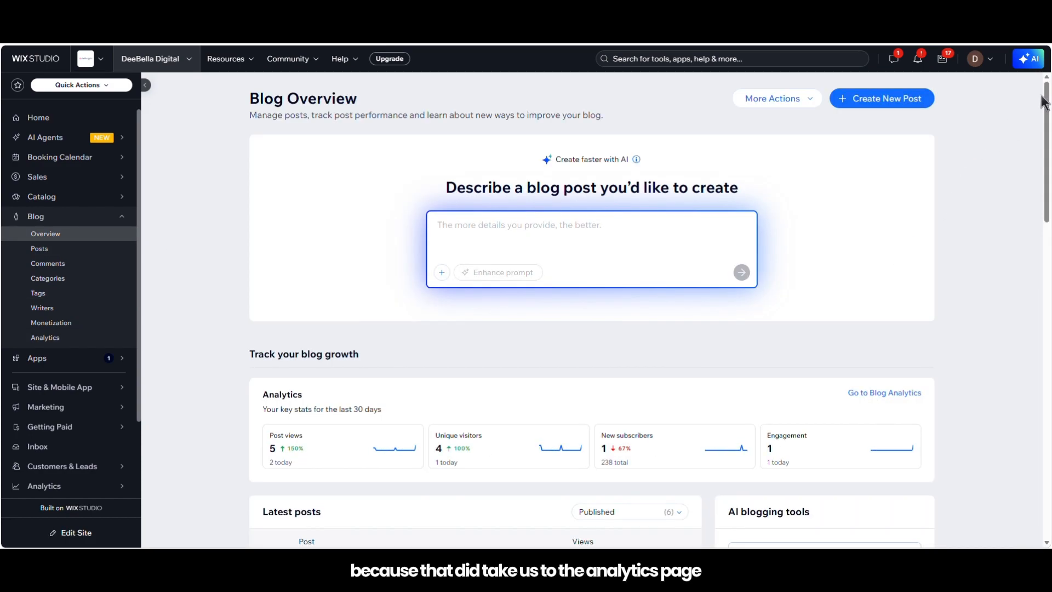
left_click_drag(1045, 112, 1038, 207)
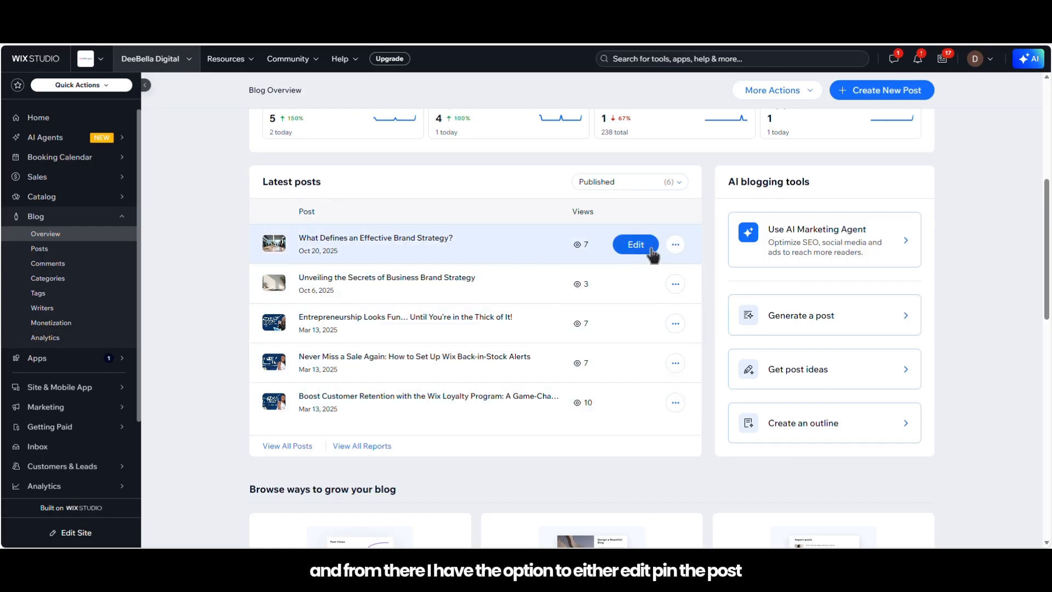
left_click(674, 245)
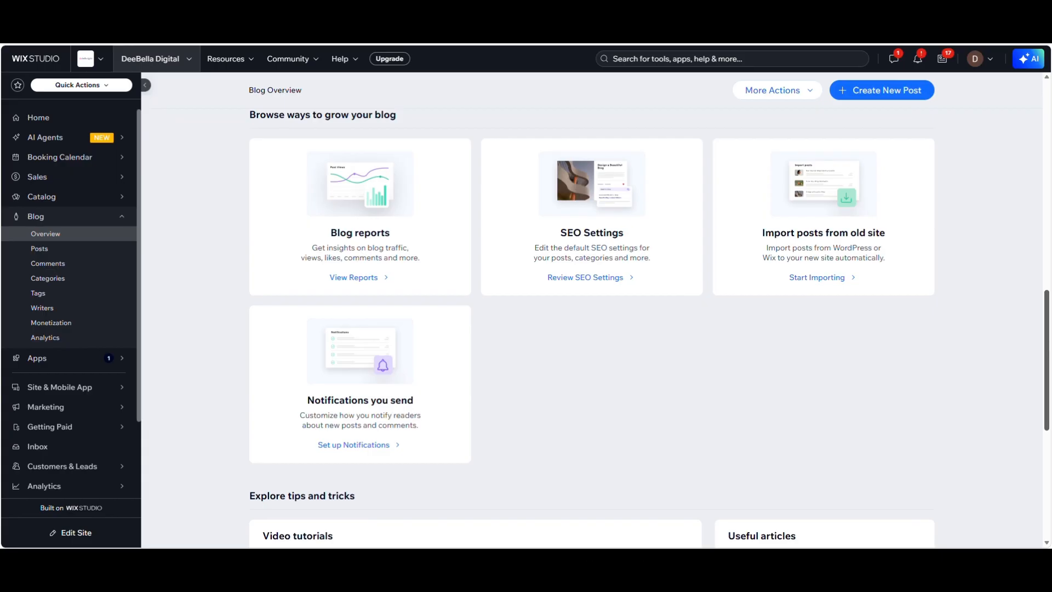
left_click_drag(1049, 327, 1050, 429)
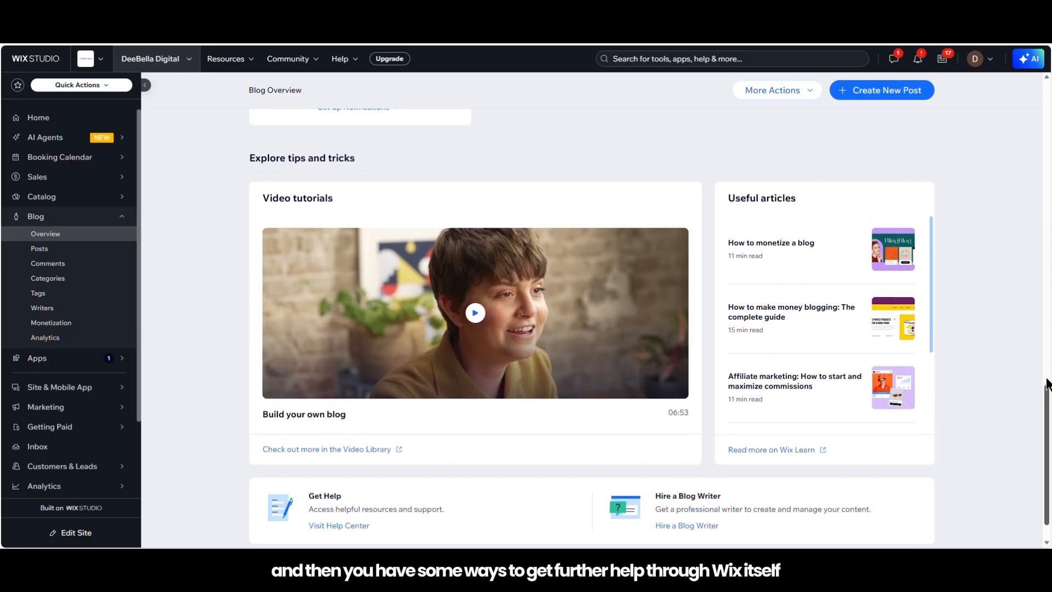
left_click_drag(1049, 429, 1030, 203)
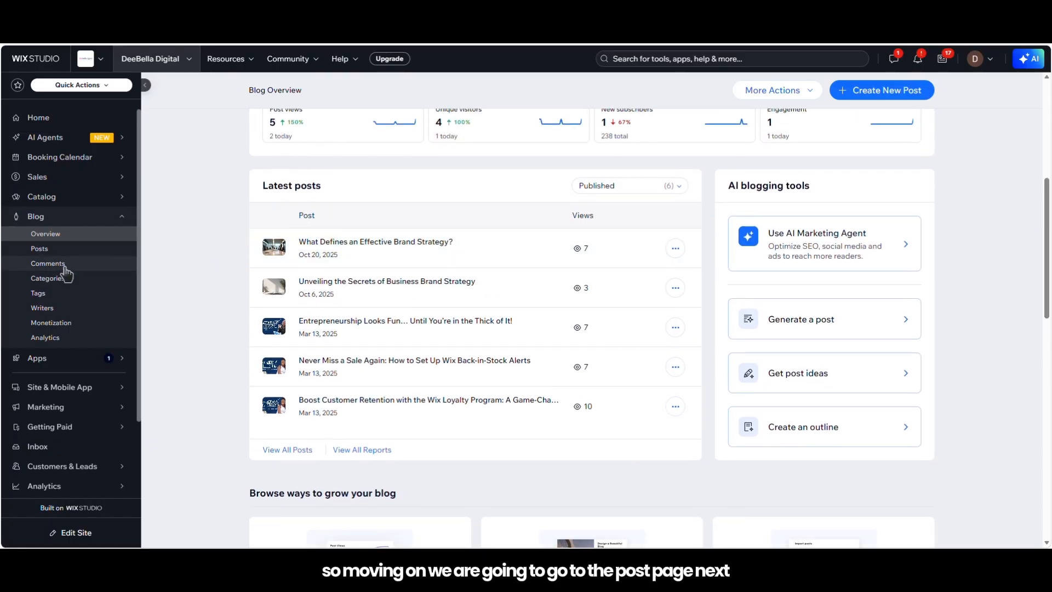
Step: Open the blog's posts page and examine the scheduled, trashed, draft and published post lists
left_click(63, 250)
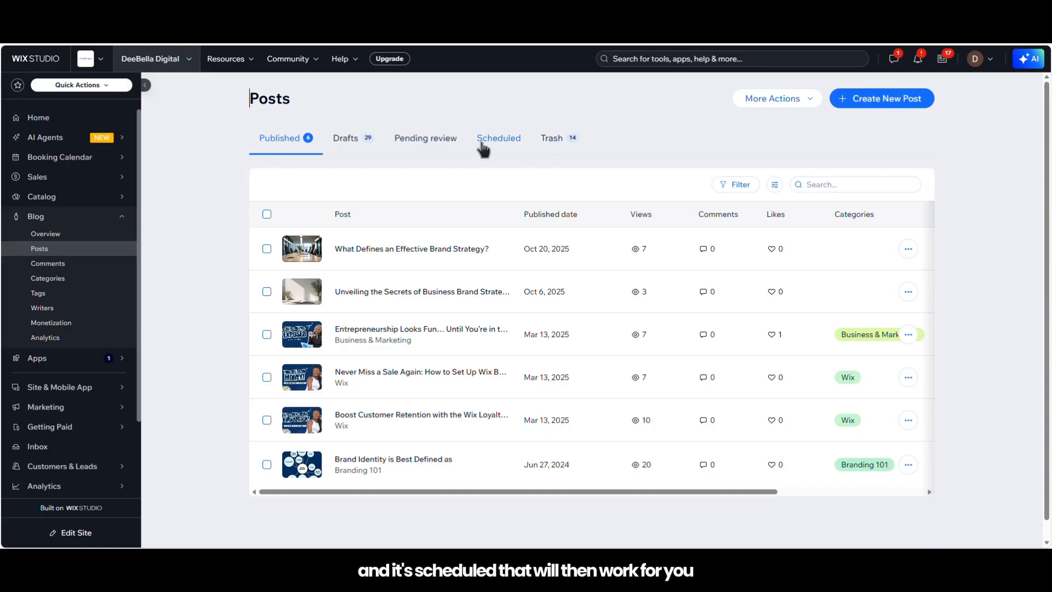
left_click(411, 140)
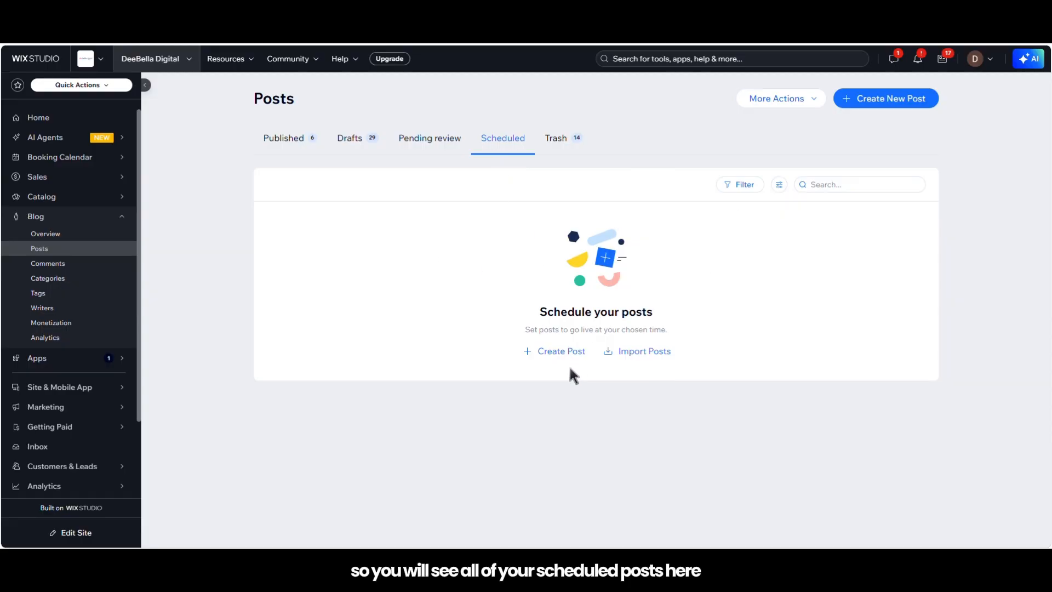
left_click(555, 143)
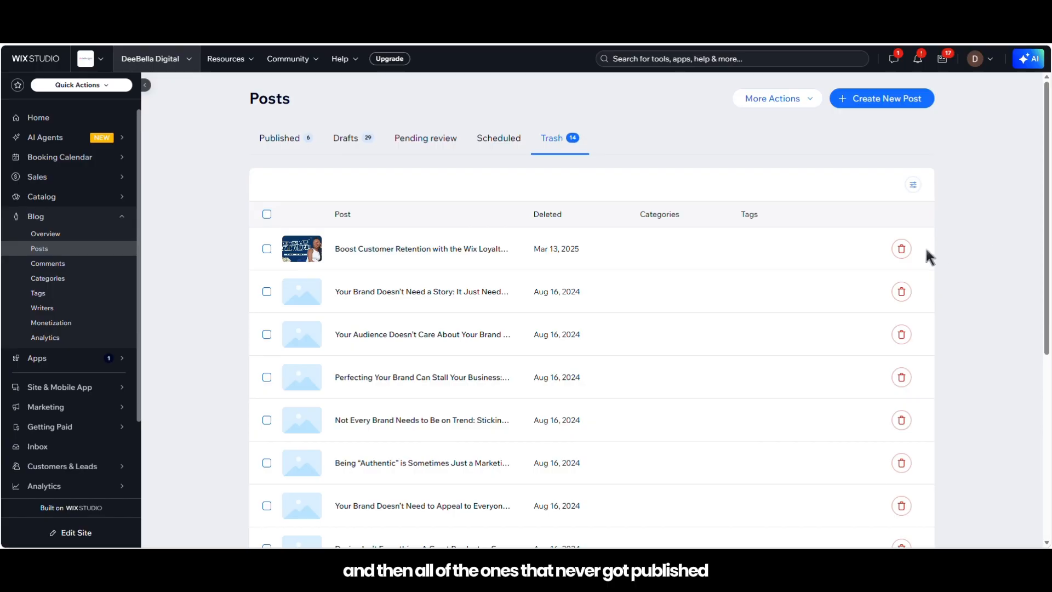
left_click(352, 137)
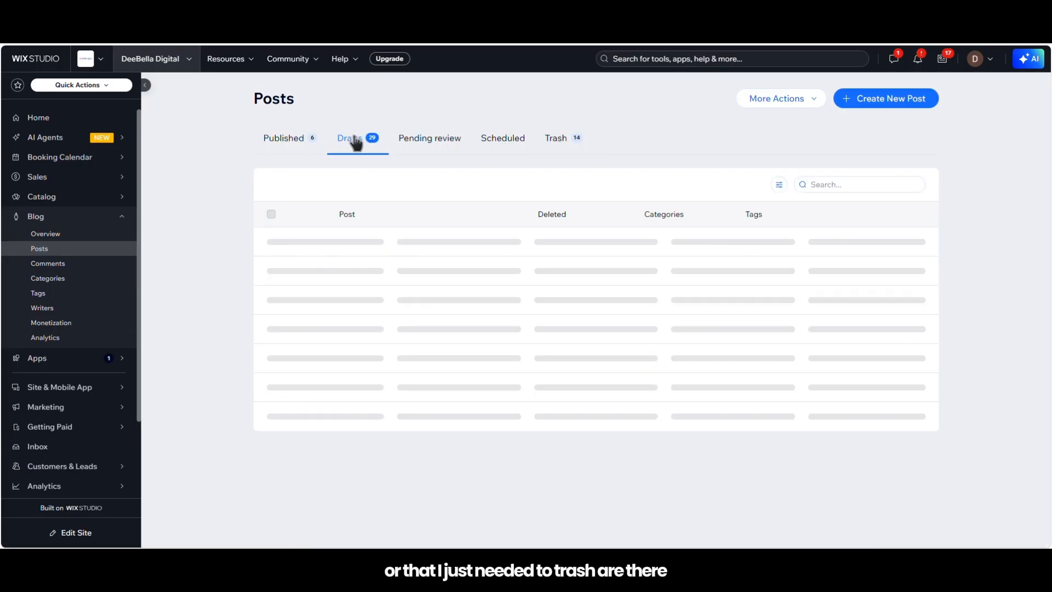
left_click(266, 143)
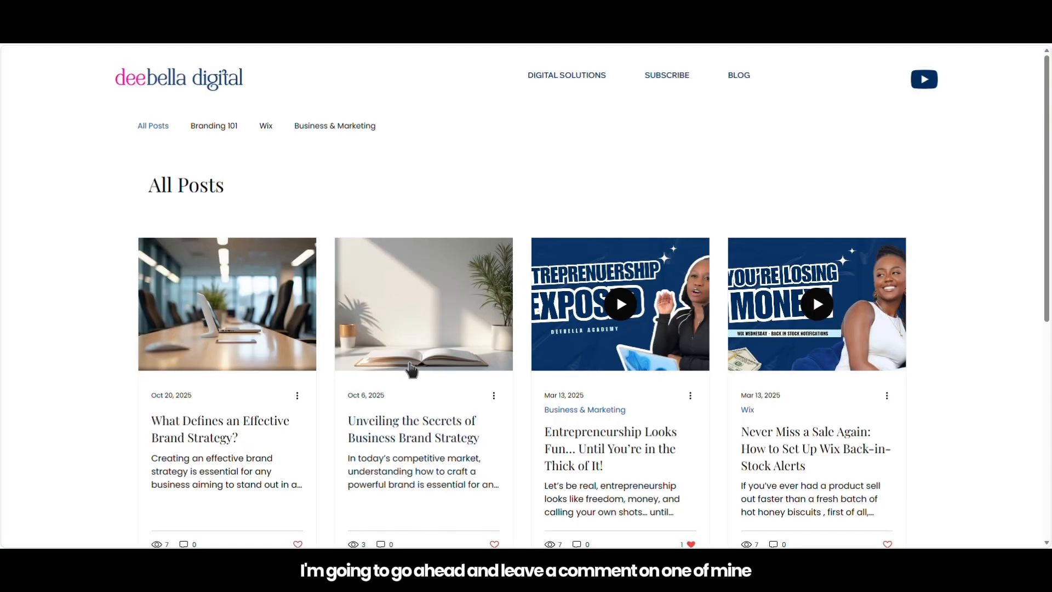
Step: Leave the comment "HEy" on the live post "Unveiling the Secrets of Business Brand Strategy" and refresh the dashboard's comments page
mouse_move(556, 346)
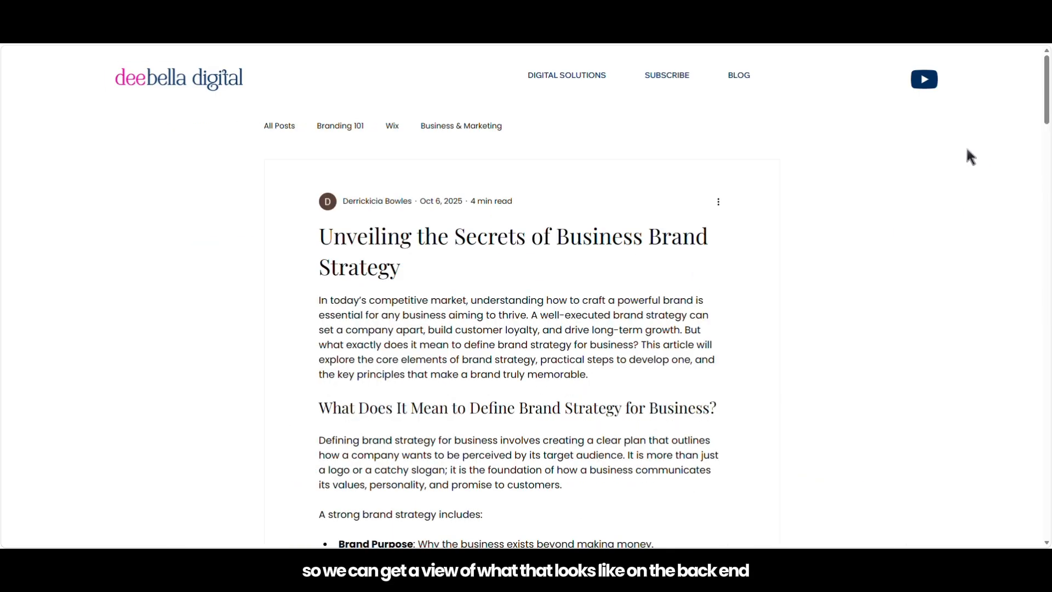
left_click_drag(1046, 90, 1019, 495)
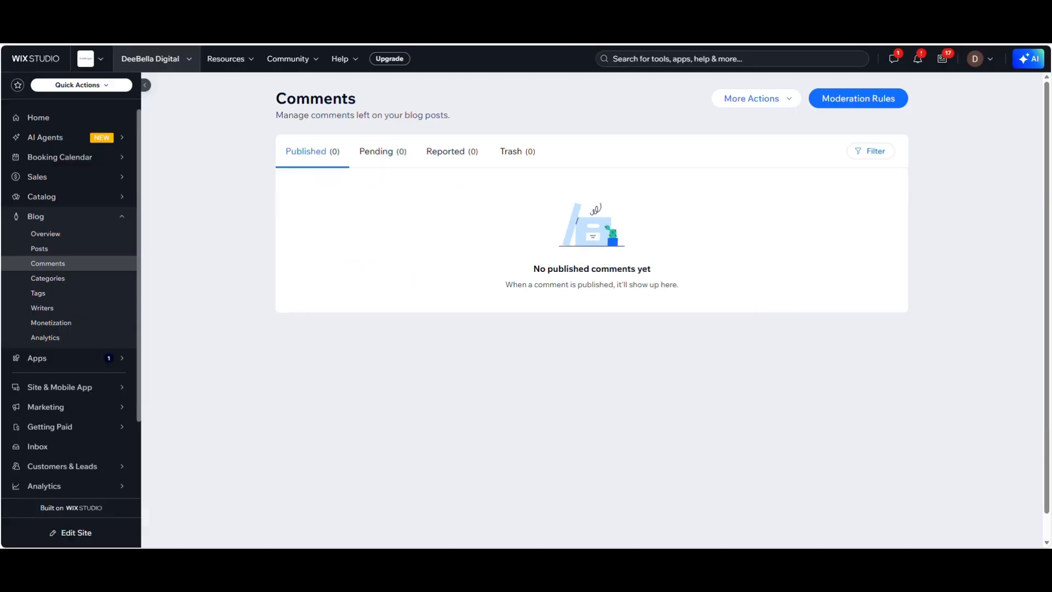
key("F5")
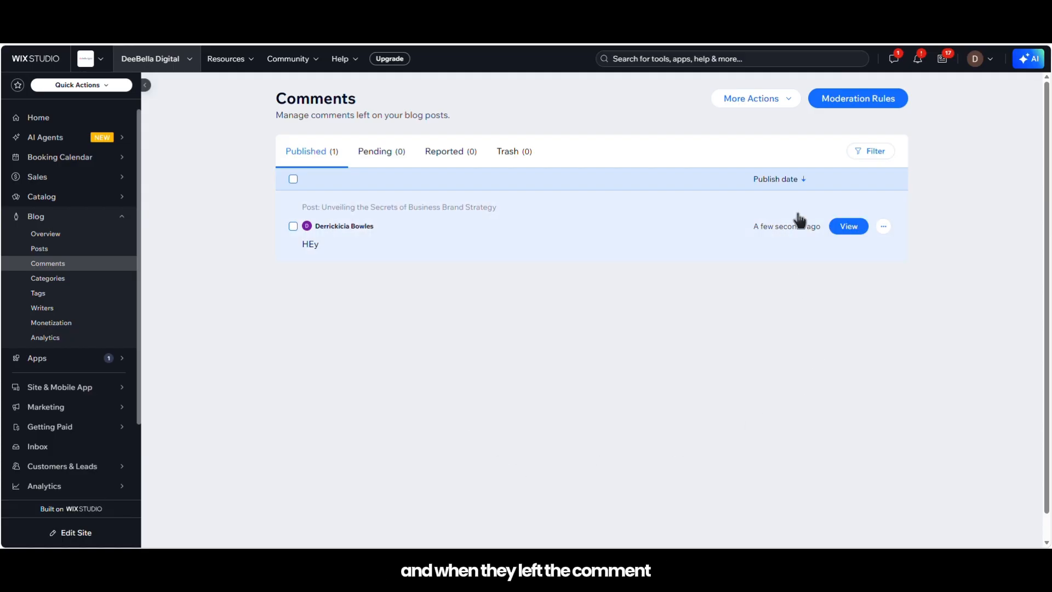
Step: View the published comment with its reply field and management options, and examine the additional actions for comments
left_click(849, 227)
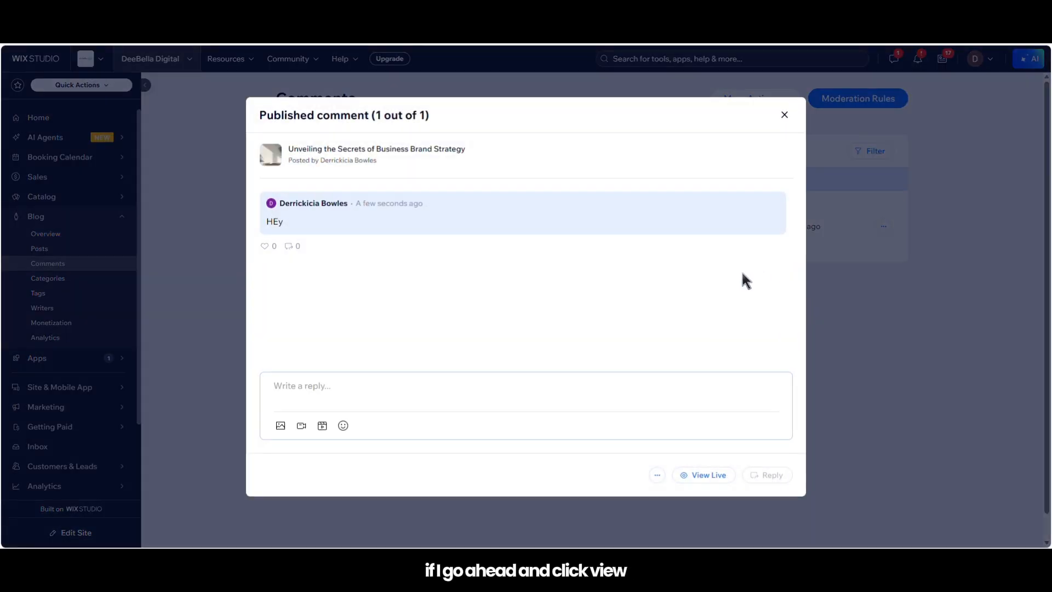
left_click(333, 394)
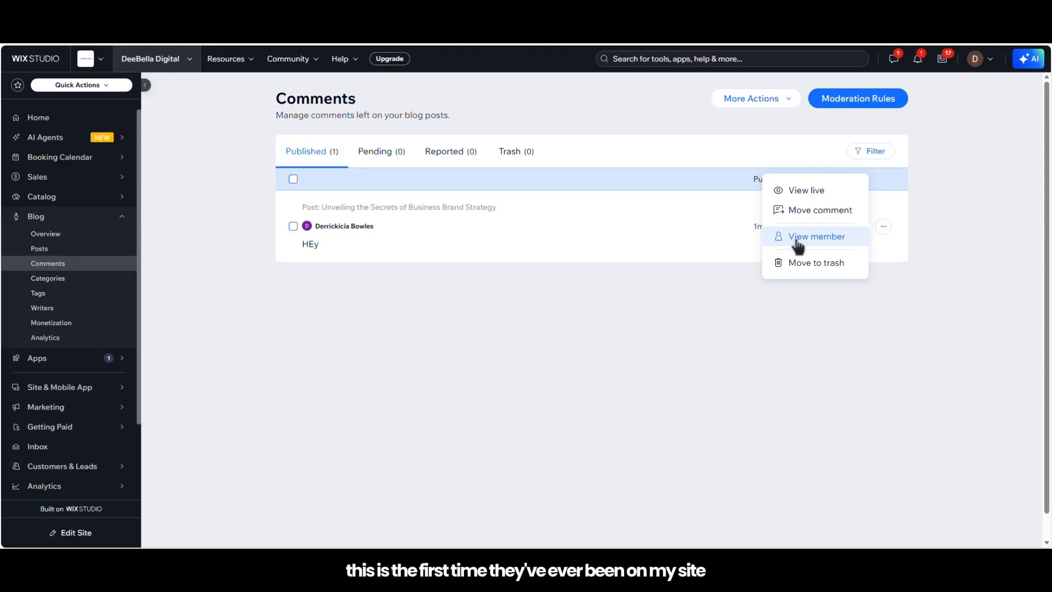
left_click(421, 291)
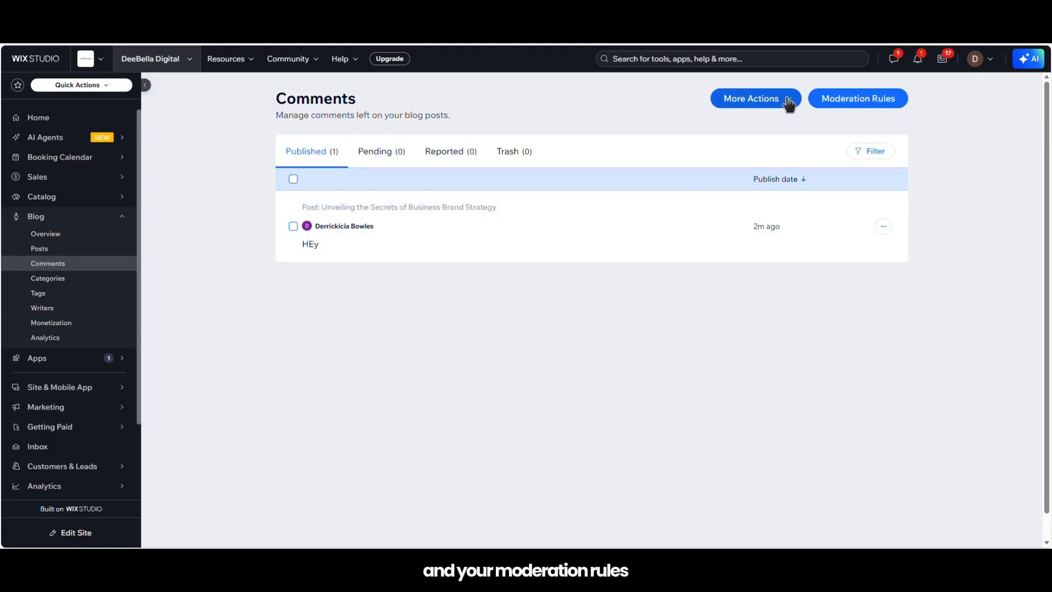
left_click(784, 98)
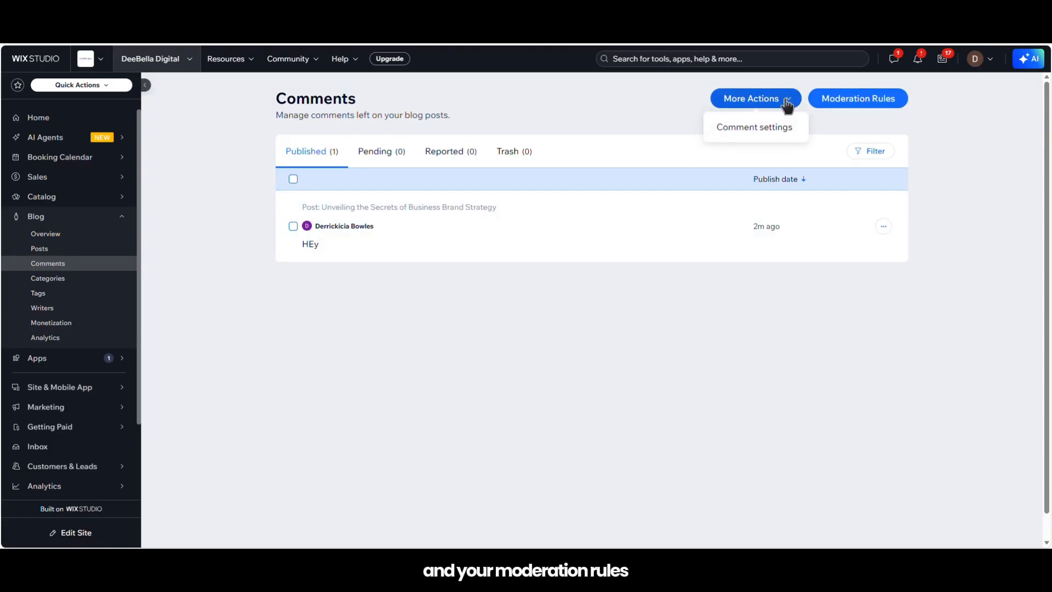
Step: Open the blog's comment settings and allow readers to add star ratings when they leave a comment
left_click(758, 130)
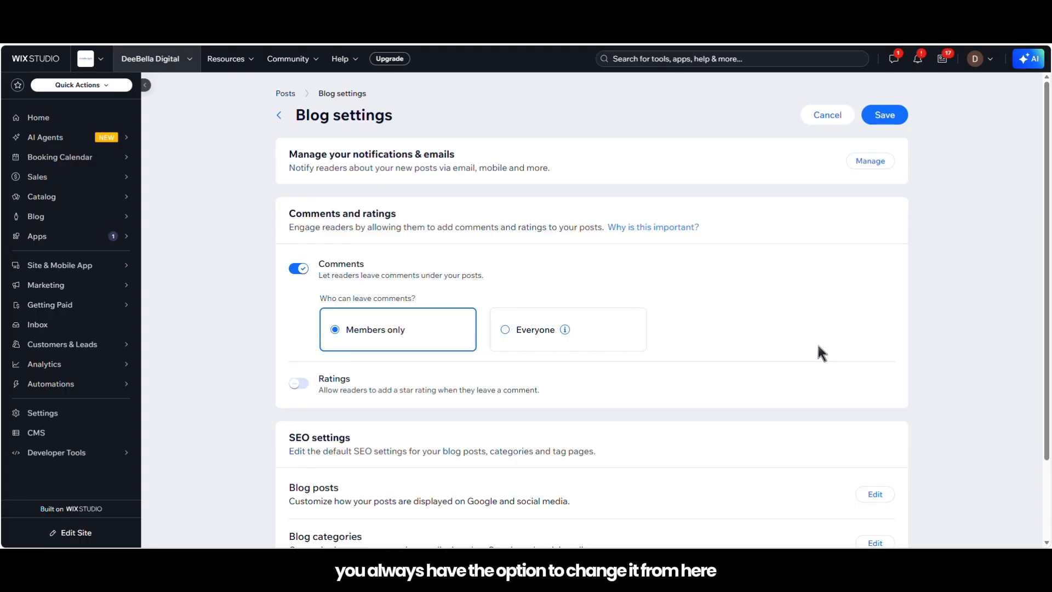
scroll(1029, 208, "down", 1)
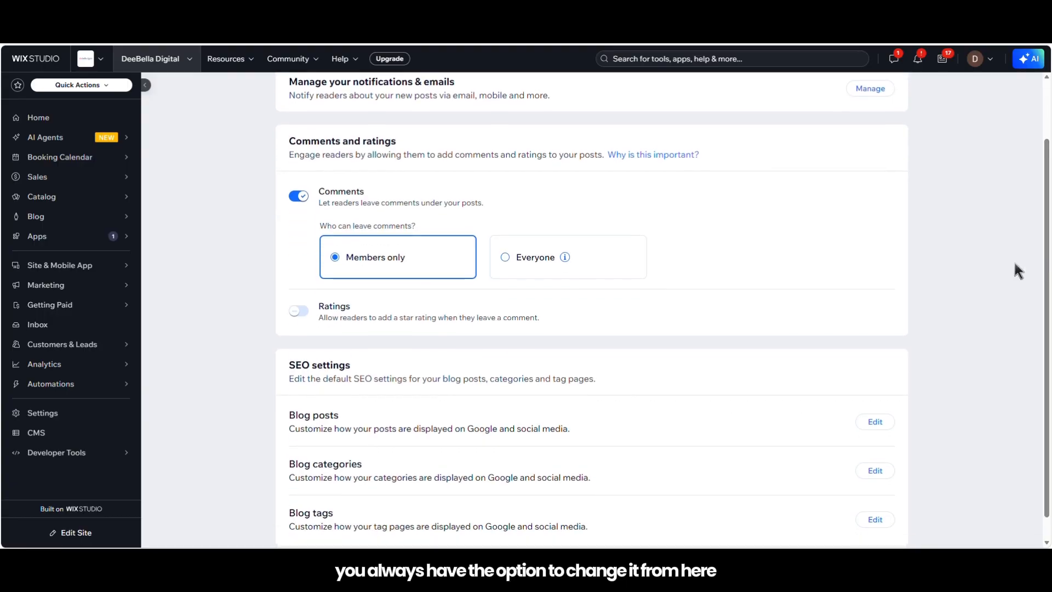
left_click(296, 310)
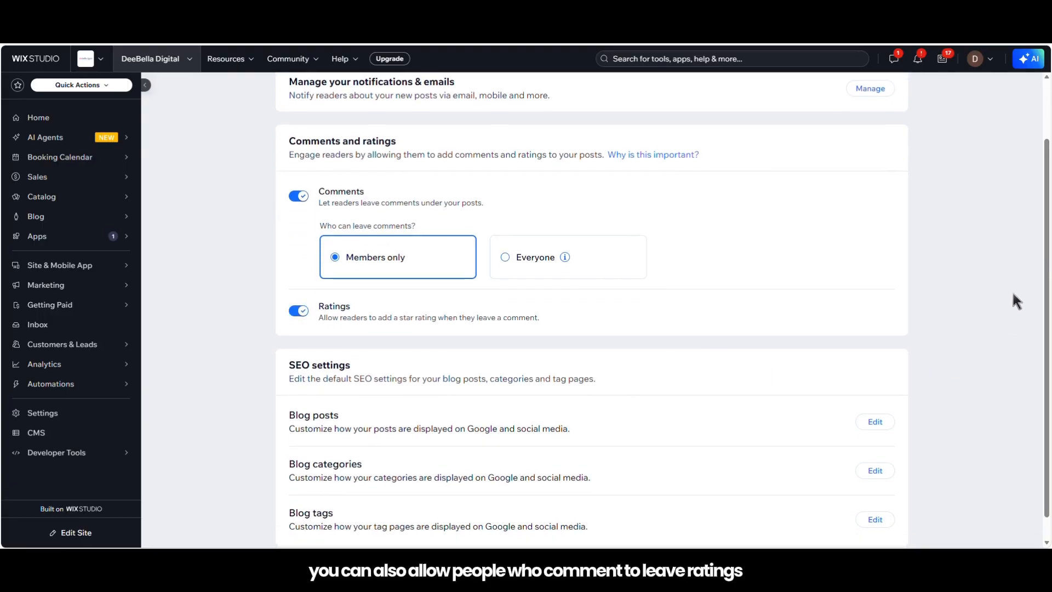
scroll(1008, 287, "up", 1)
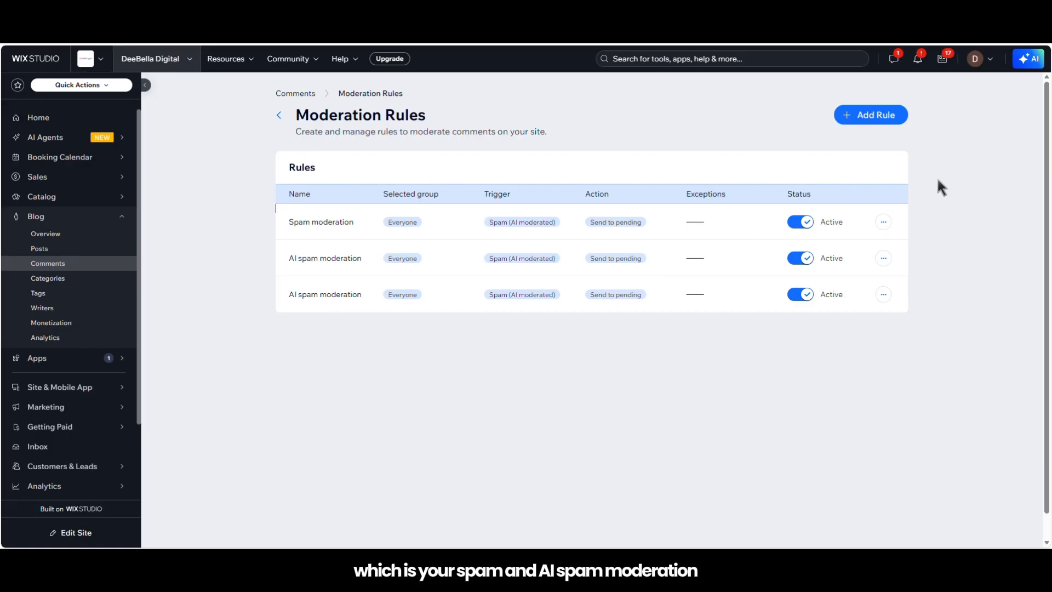
Step: Start a new comment moderation rule, view the group choices and set the moderated comment type to Custom words
left_click(848, 121)
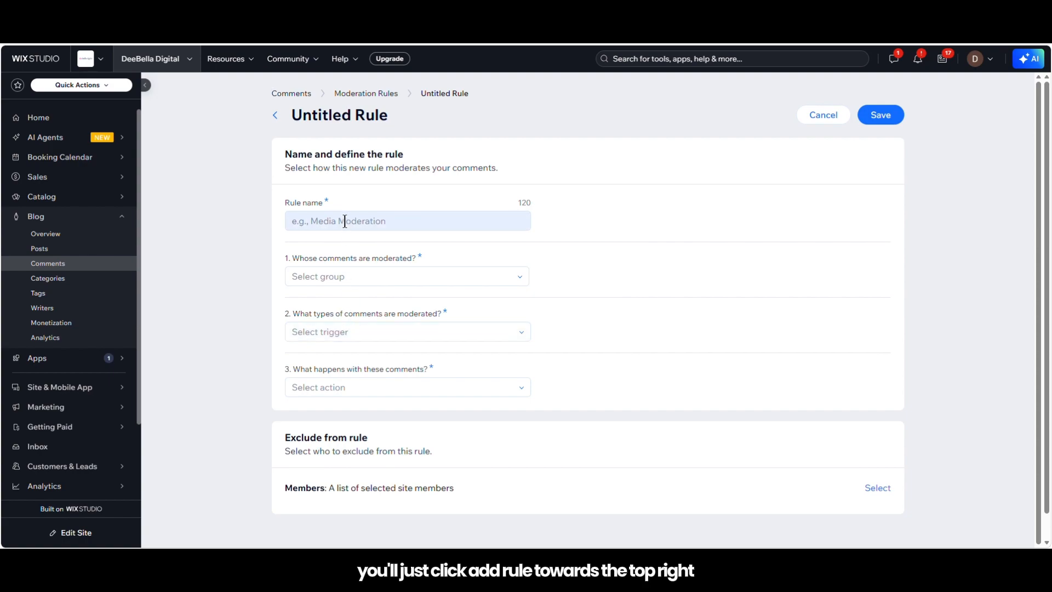
left_click(458, 277)
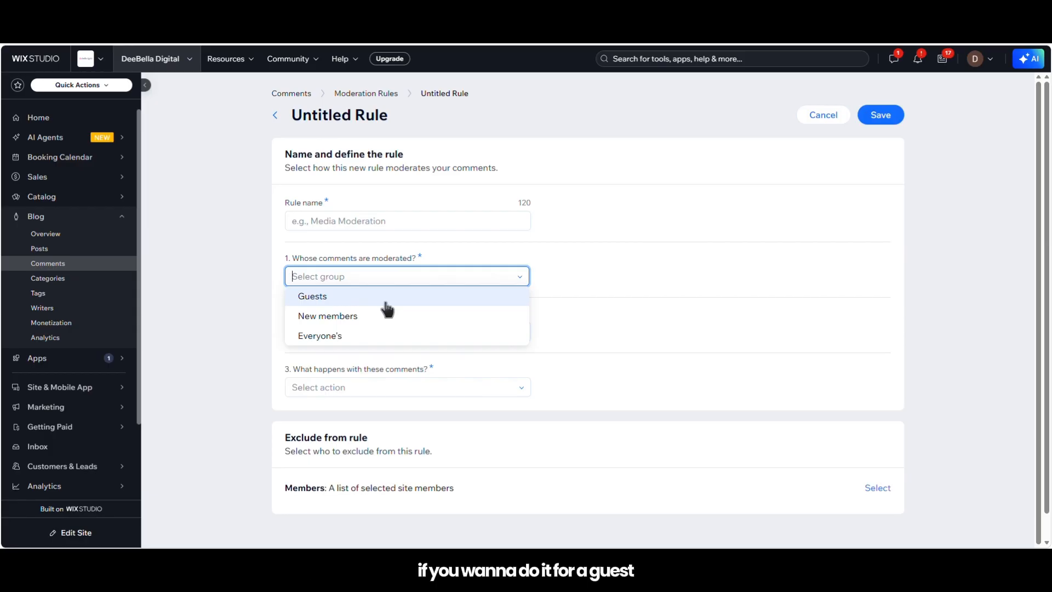
key("Tab")
left_click(290, 335)
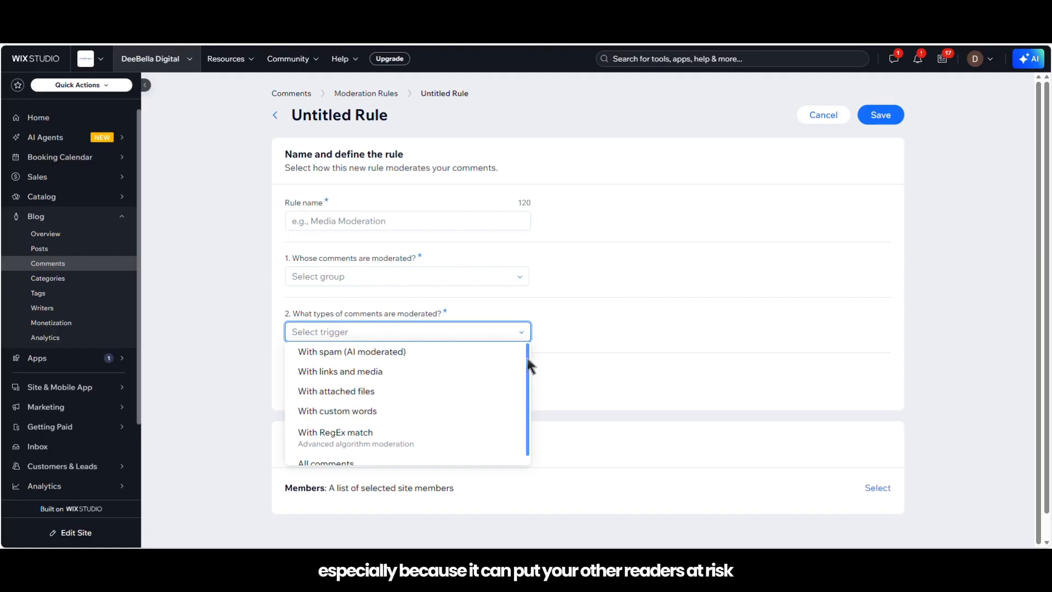
left_click_drag(527, 357, 528, 436)
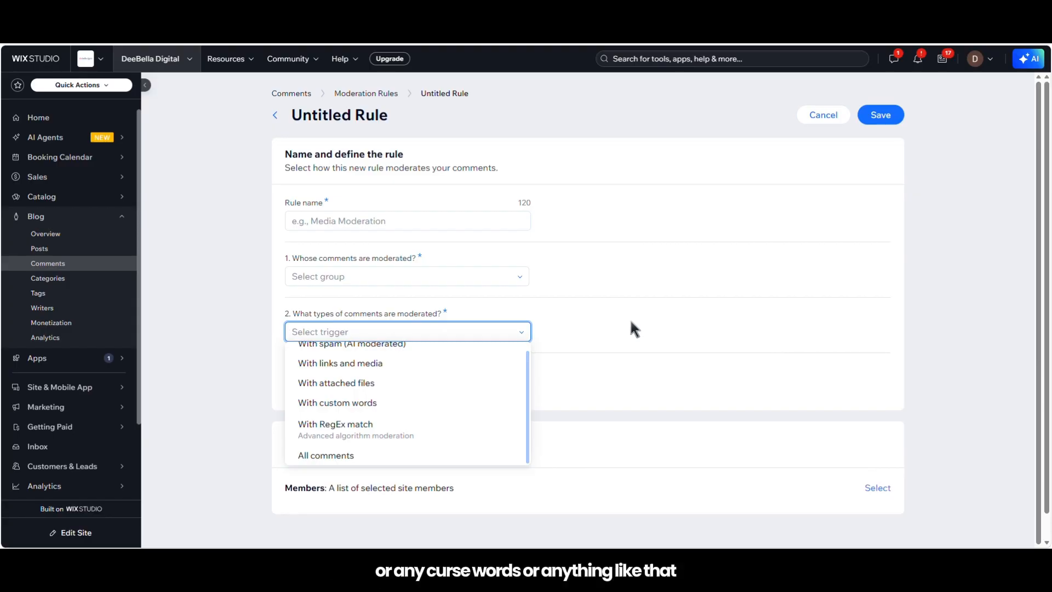
left_click(306, 401)
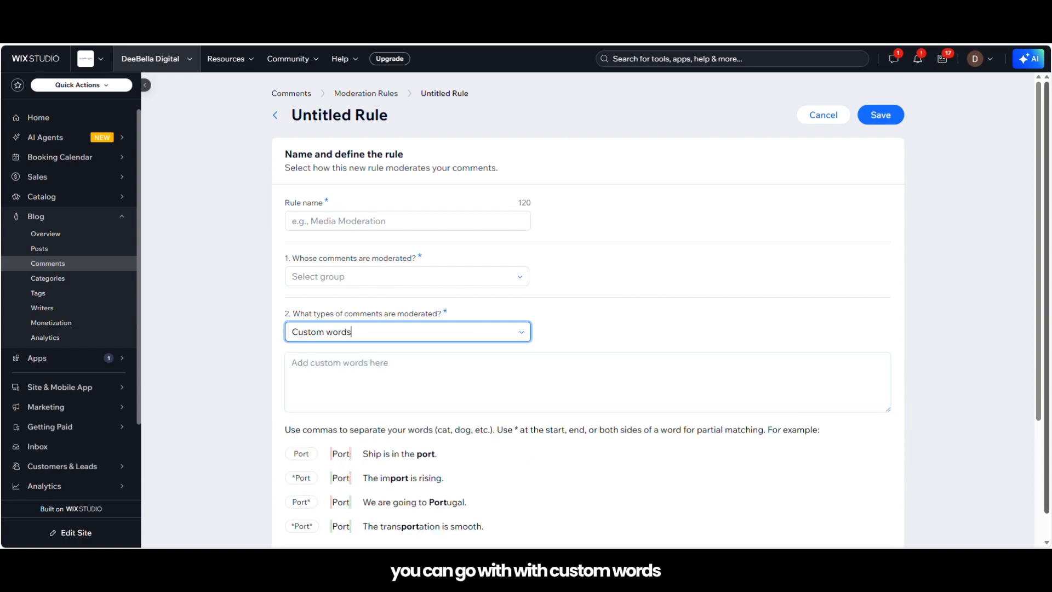
Step: Examine the untitled rule's custom word examples, action choices and member exclusion, and leave the rule without saving
left_click_drag(1041, 260, 1041, 348)
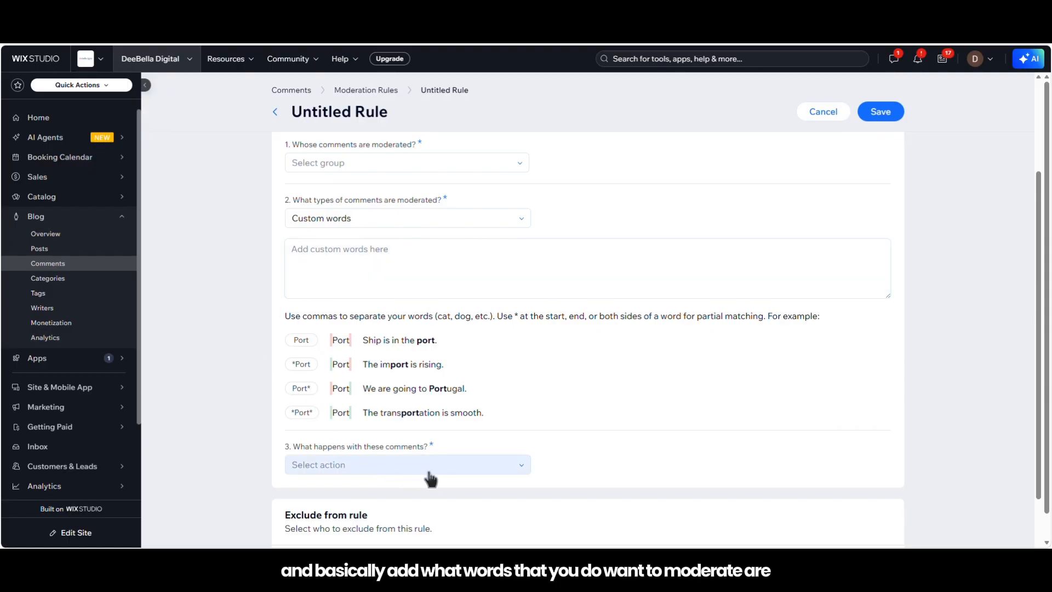
left_click(489, 469)
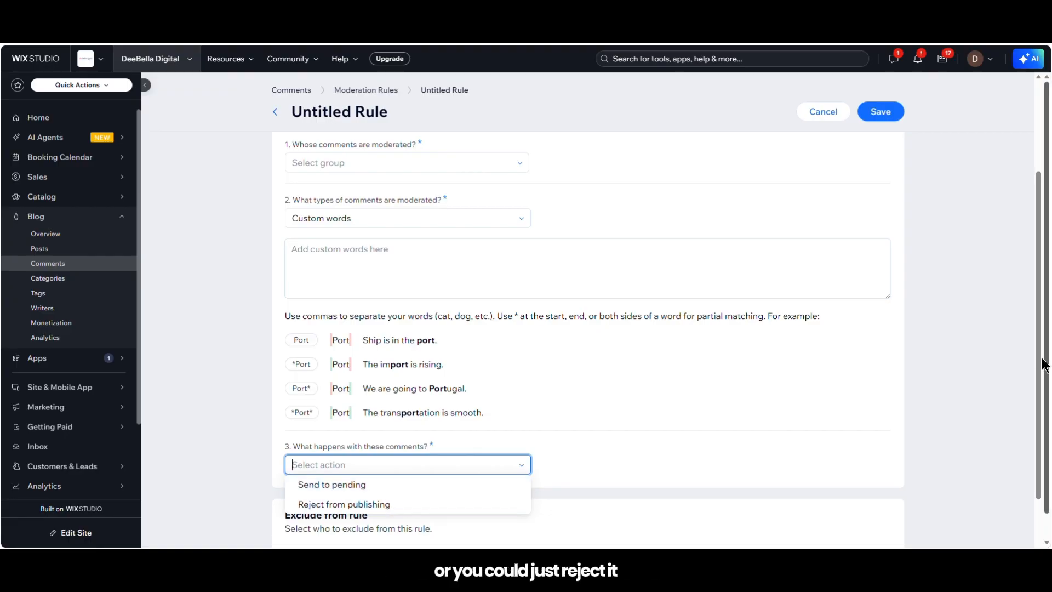
scroll(1045, 365, "down", 2)
left_click(992, 422)
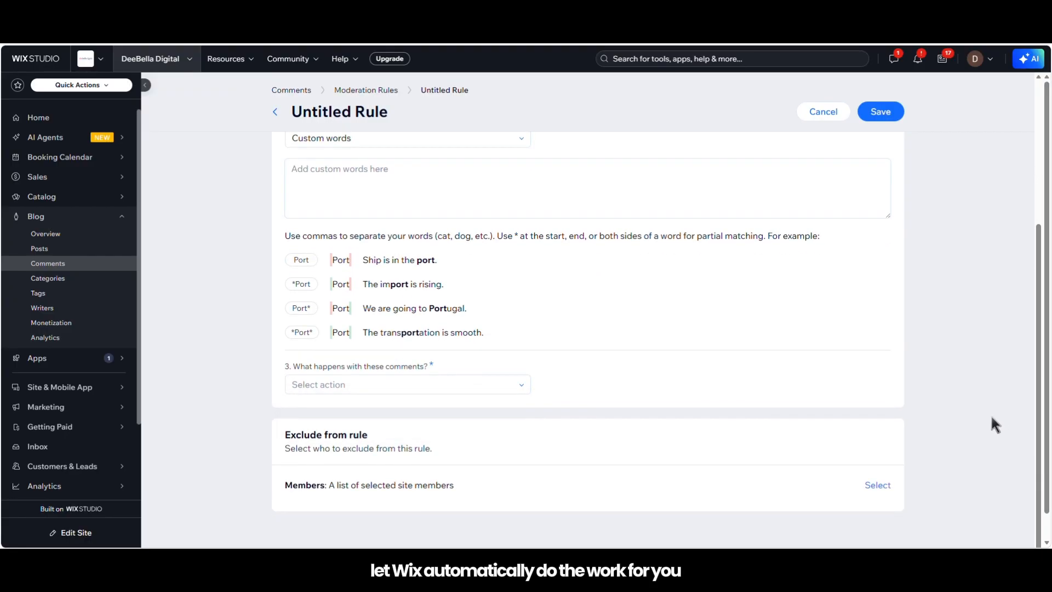
left_click_drag(1046, 495, 1046, 533)
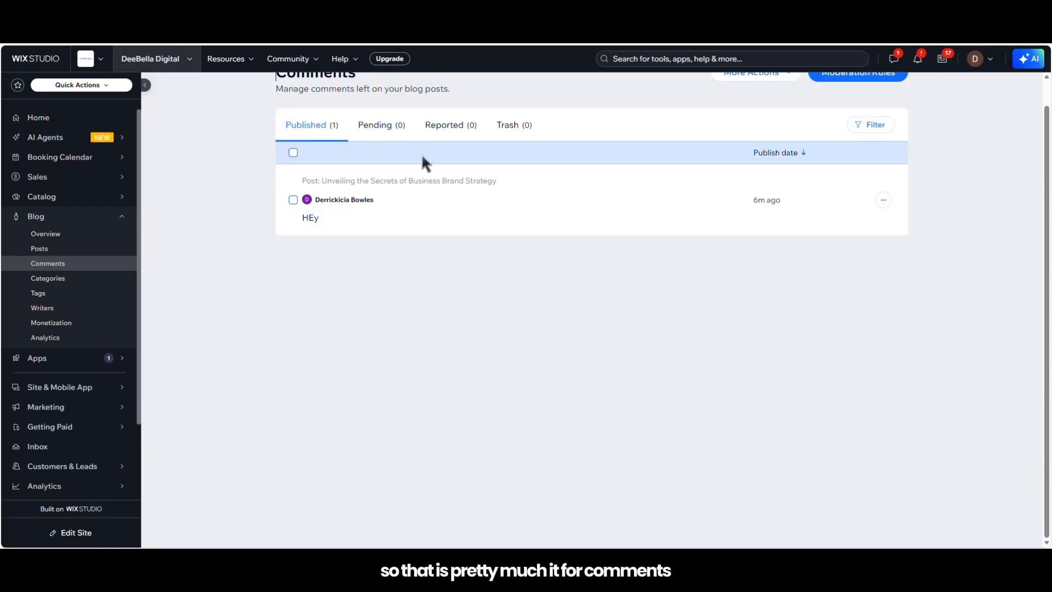
Step: Open the blog's categories and delete the Branding 101 category
left_click(55, 278)
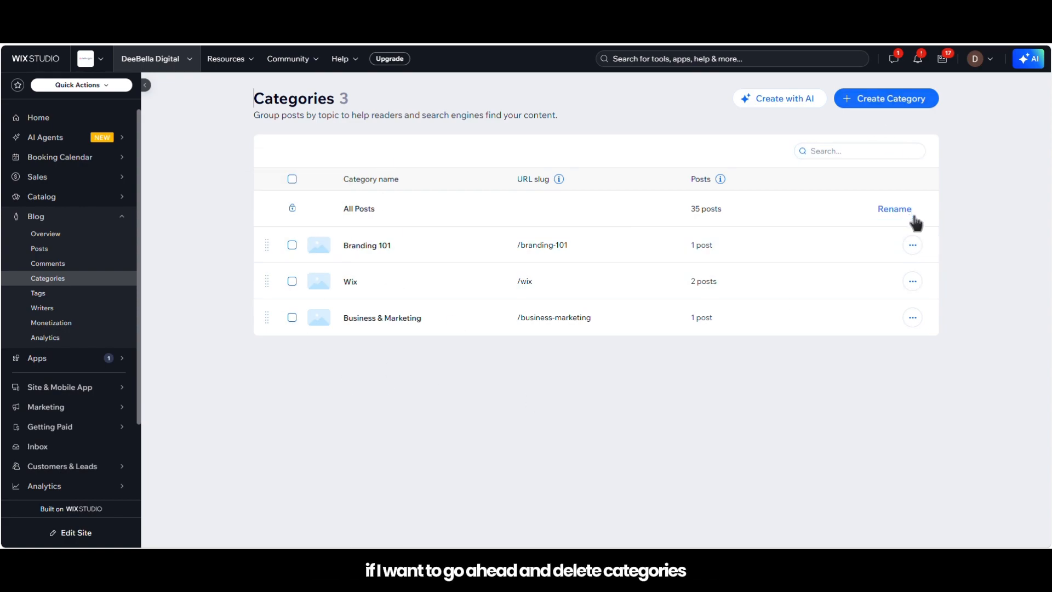
left_click(913, 244)
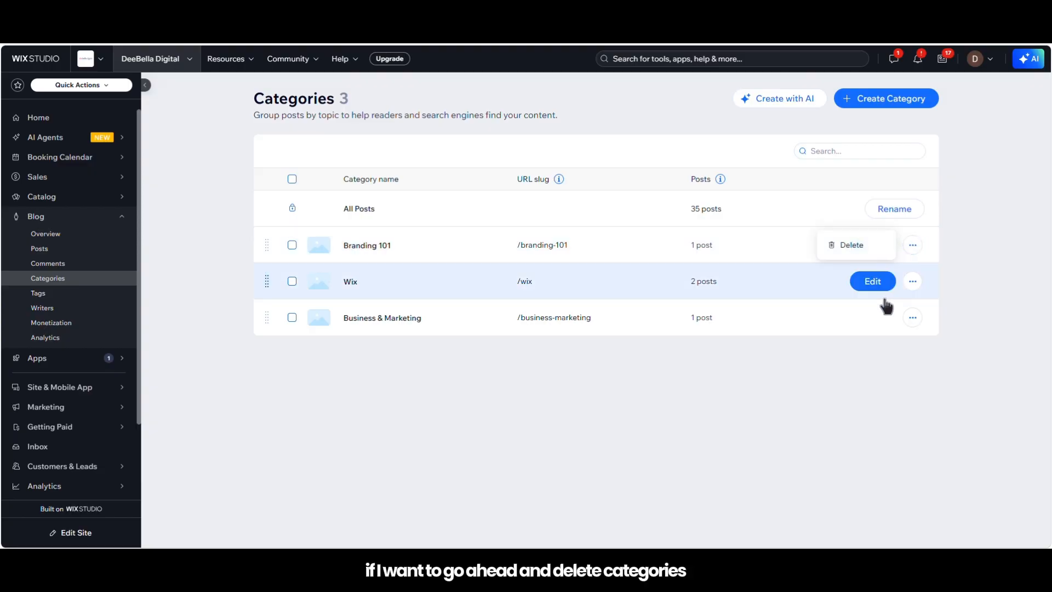
left_click(857, 247)
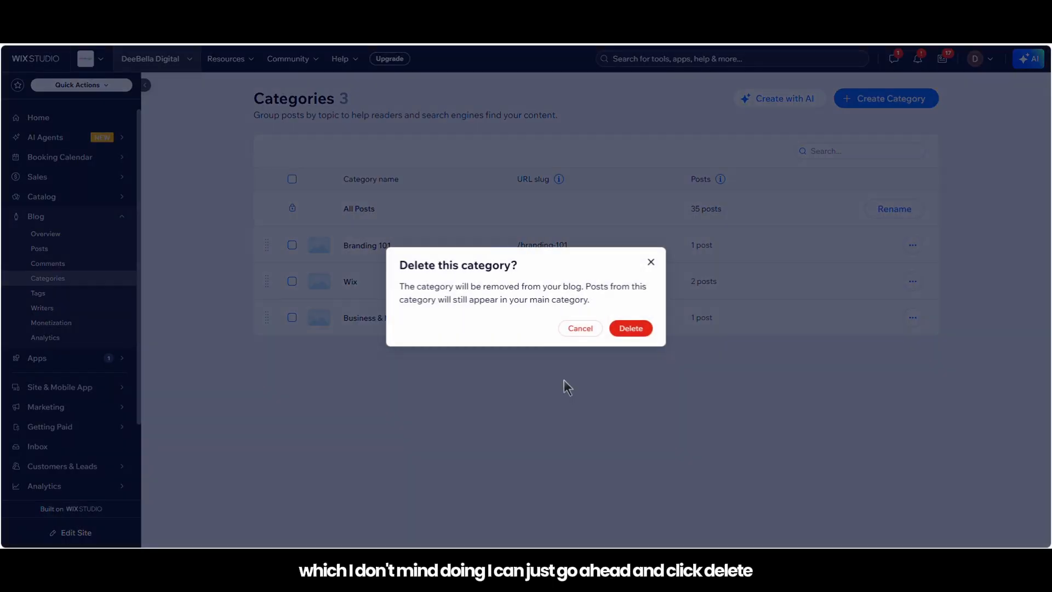
left_click(641, 330)
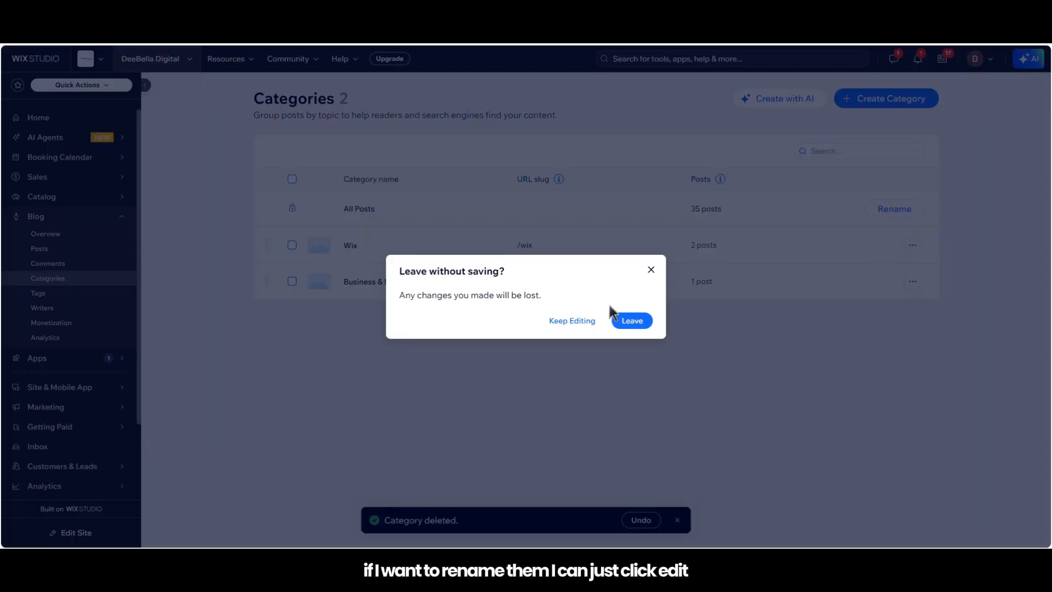
Step: Open the Wix category for editing and view its name, description and image fields
left_click(630, 321)
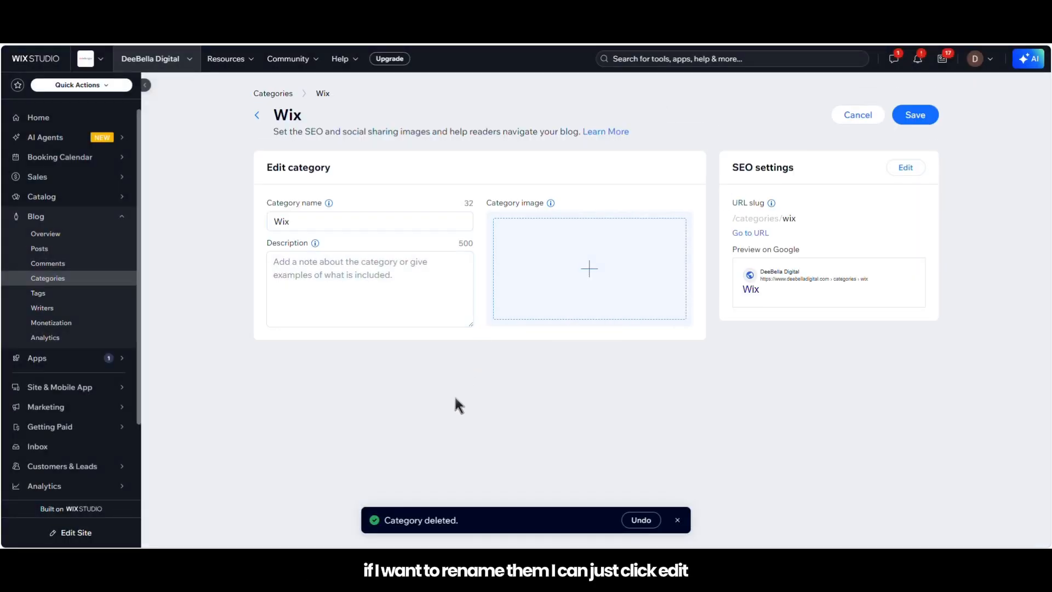
left_click(300, 221)
left_click_drag(301, 222, 274, 223)
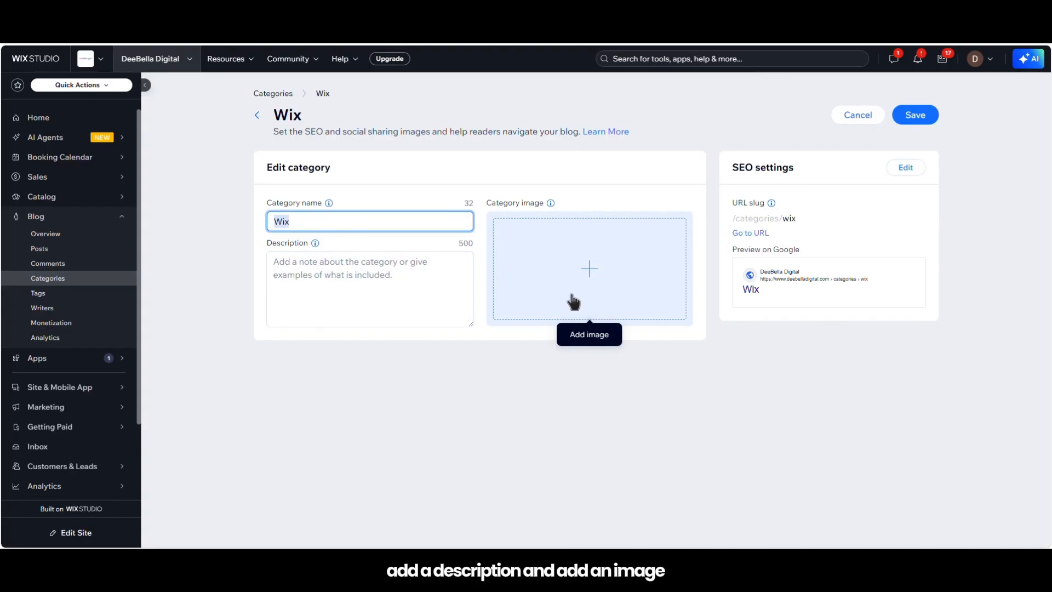
Step: Try the URL slug "blogpost" in the Wix category's SEO settings and discard the change
left_click(905, 167)
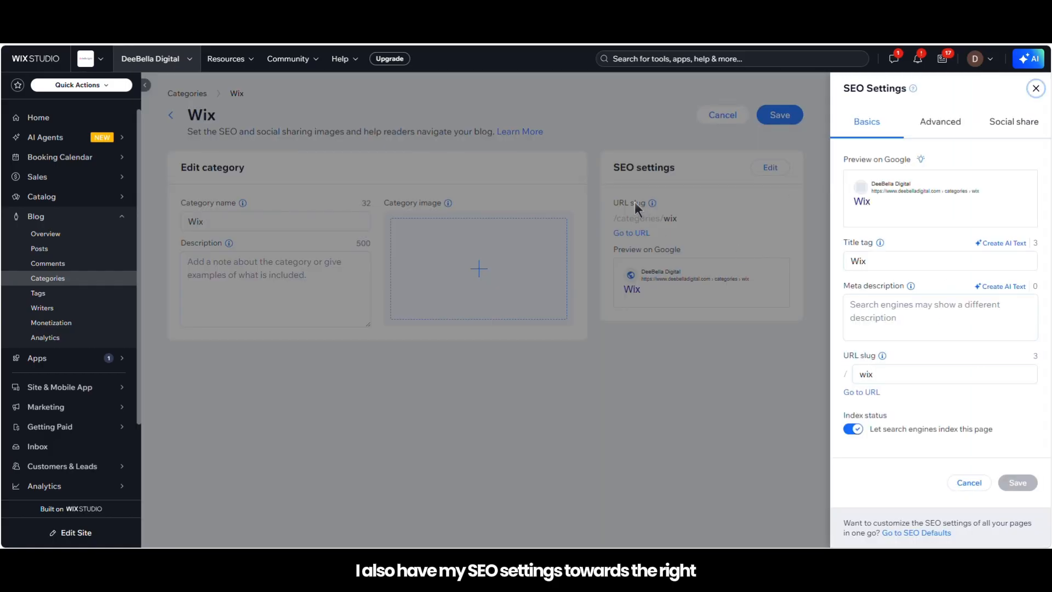
left_click(882, 262)
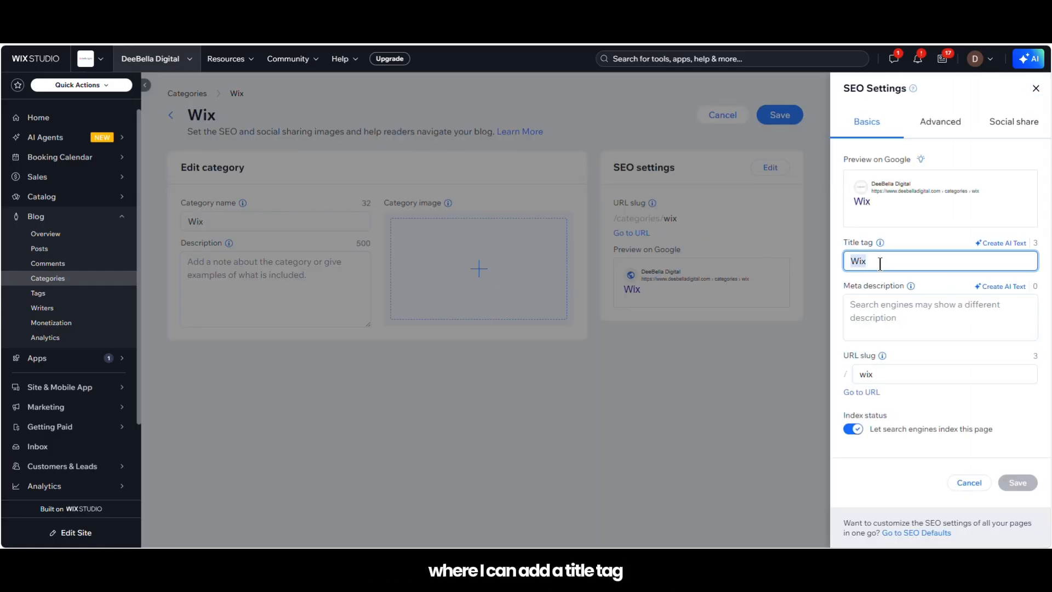
left_click(939, 375)
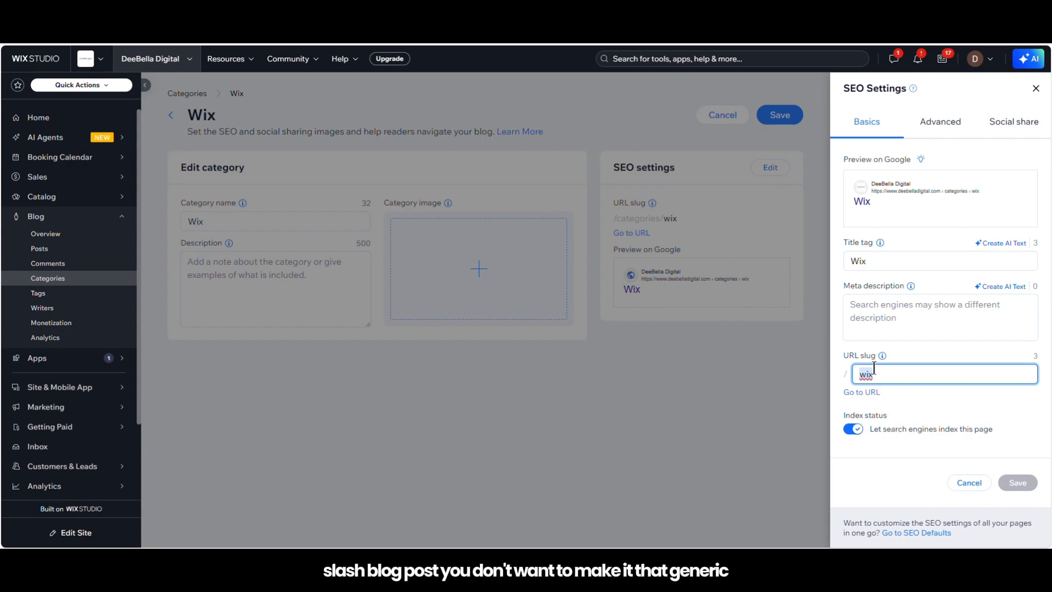
type("blogpost")
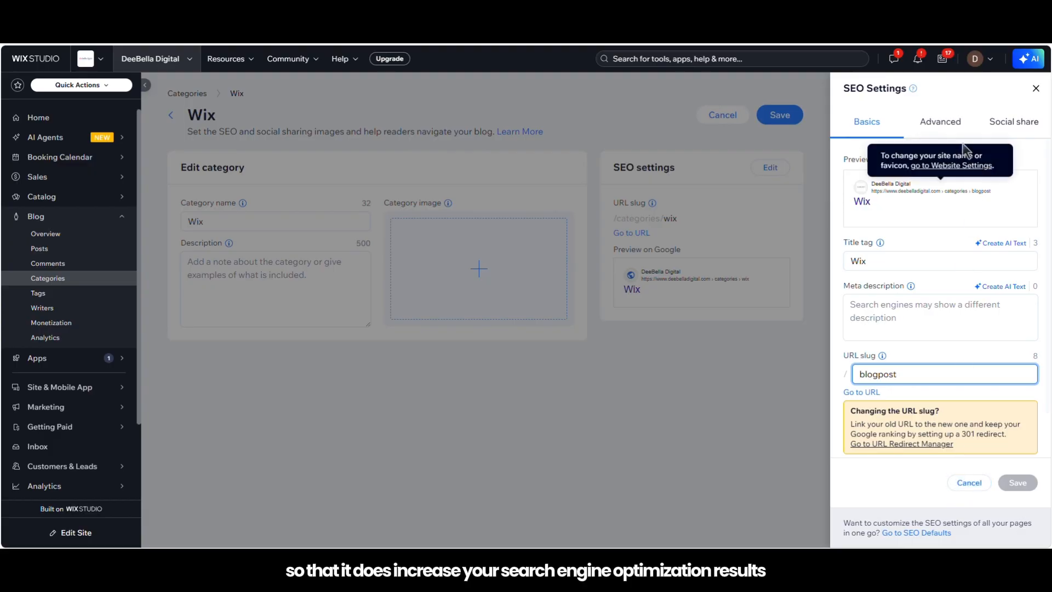
left_click(576, 388)
left_click(567, 328)
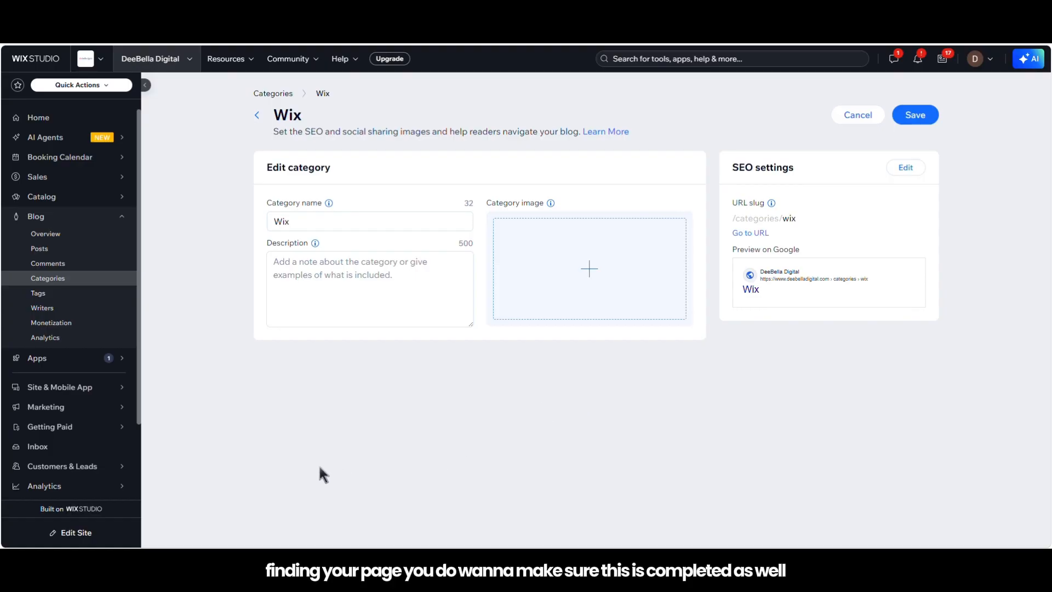
Step: View the category creation page, the blog's tags page and its tag creation form, leaving both forms without saving
left_click(49, 280)
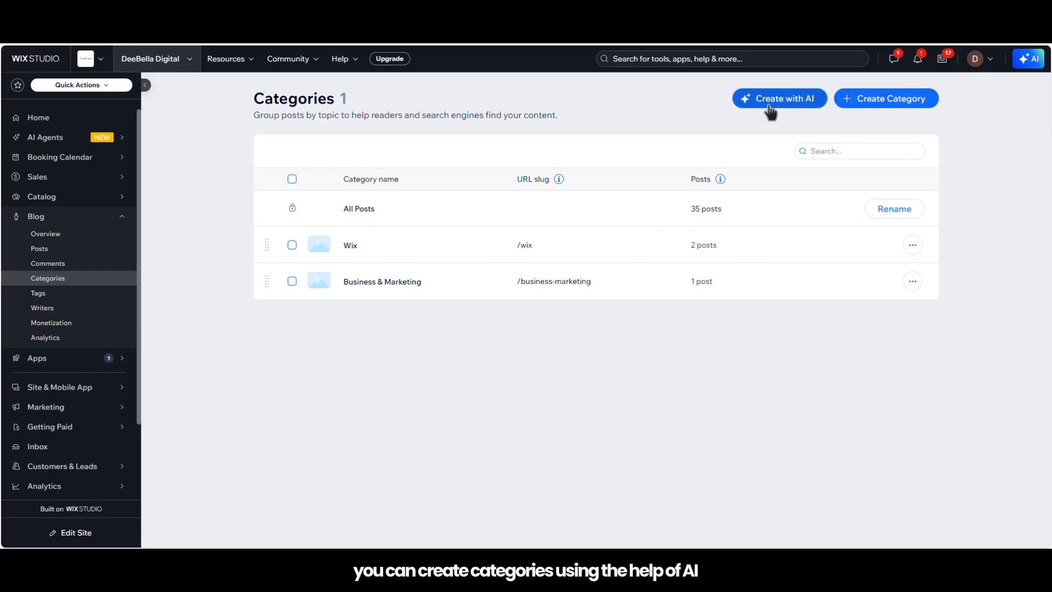
left_click(874, 104)
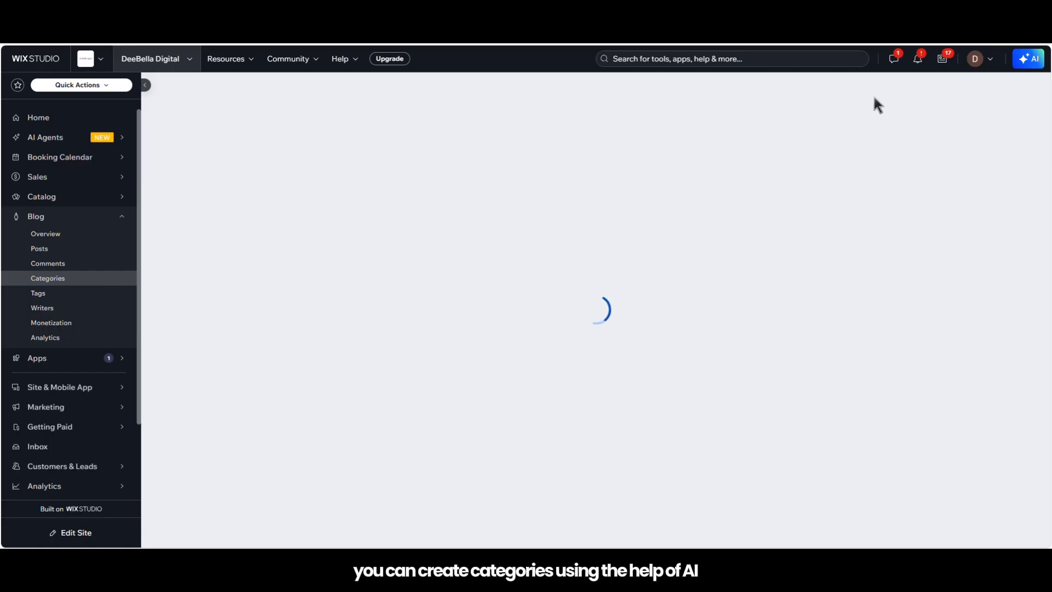
left_click(38, 293)
left_click(636, 321)
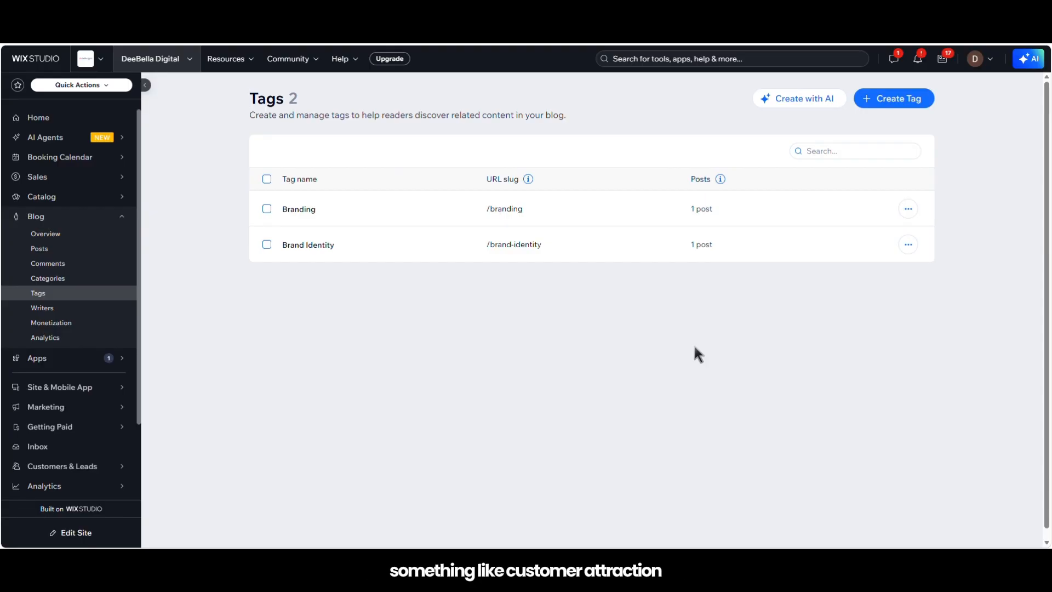
left_click(886, 96)
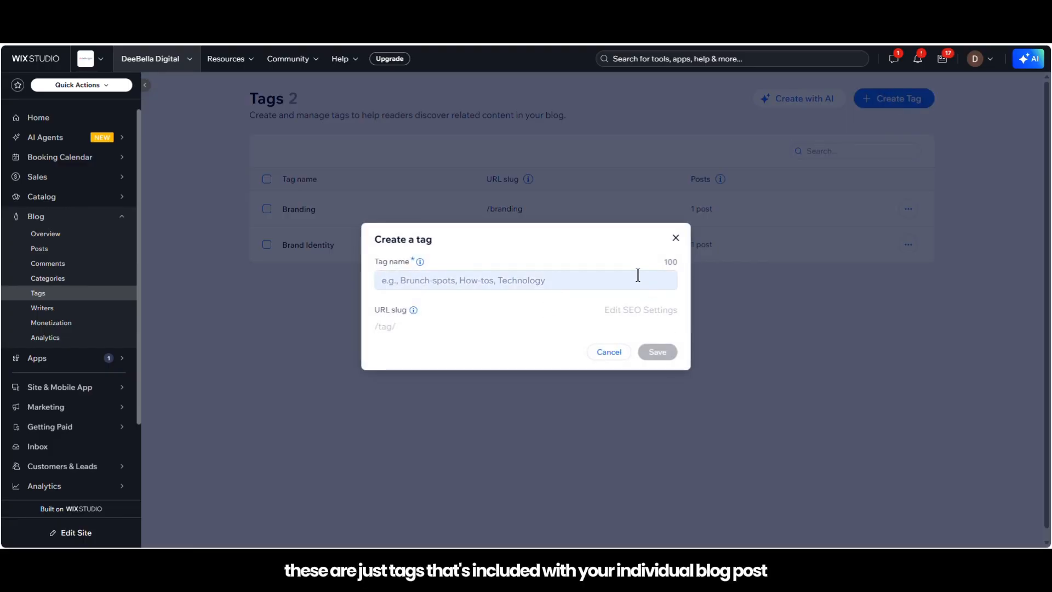
key("Escape")
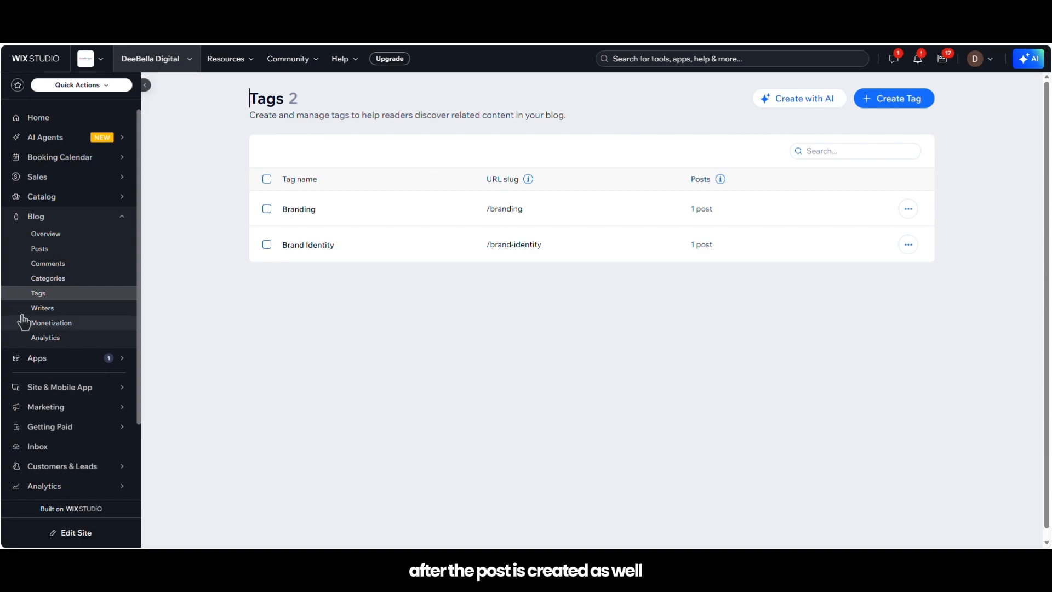
Step: Open the blog's writers page and view the site's roles and permissions
left_click(42, 308)
mouse_move(80, 382)
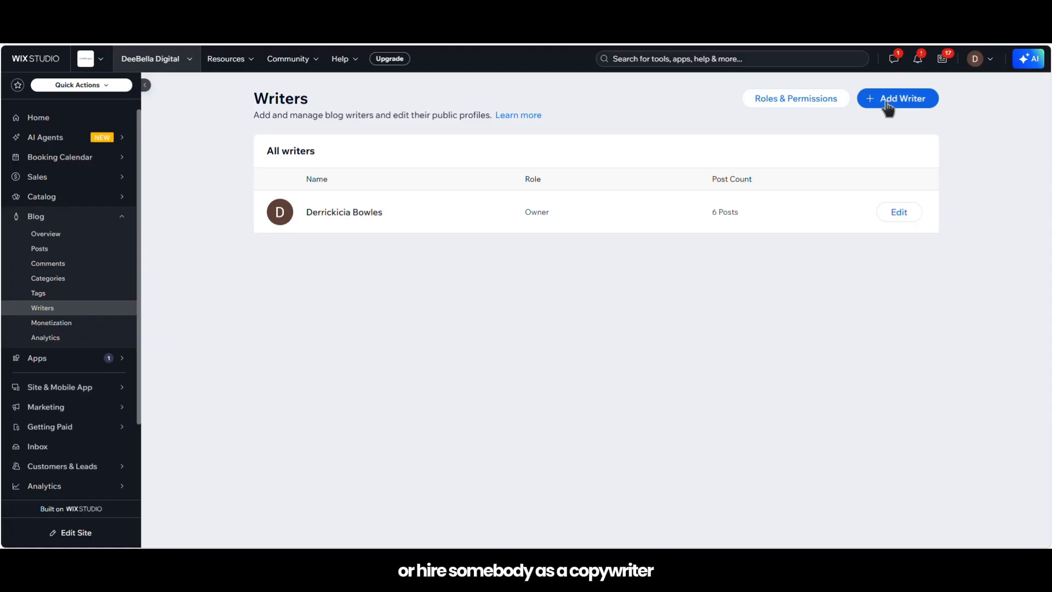
left_click(816, 100)
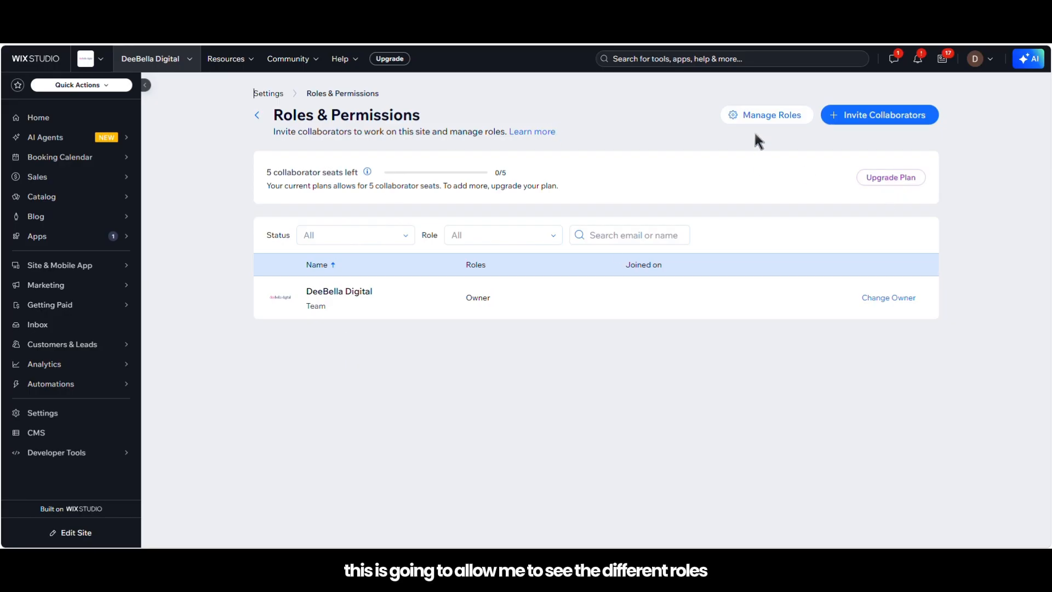
left_click_drag(758, 99, 630, 81)
Step: Open the site's role management page and examine the Blog Editor, Blog Writer and Guest Writer roles
left_click(778, 117)
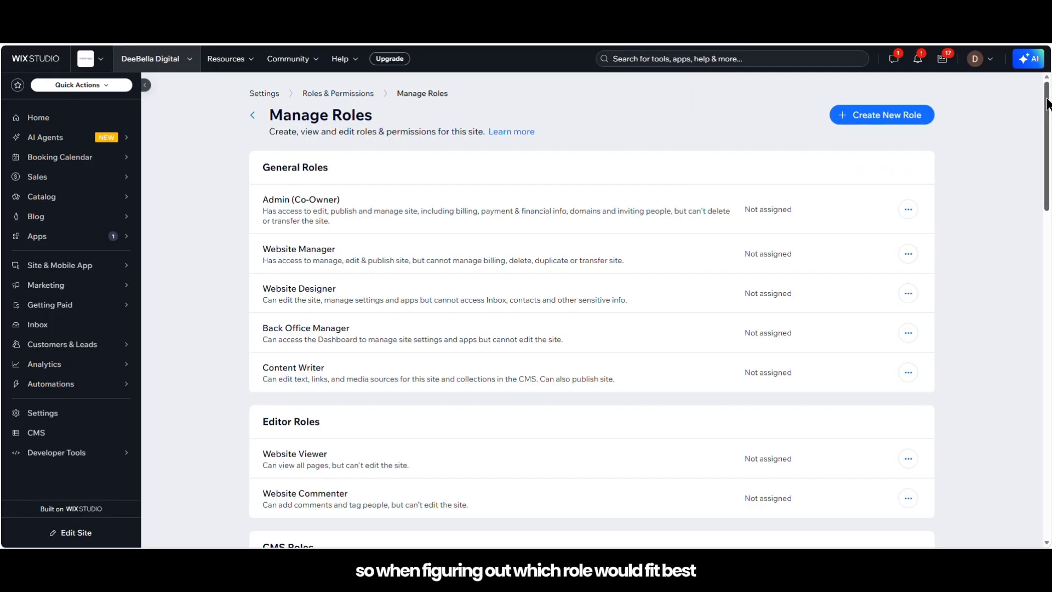
scroll(592, 312, "down", 8)
scroll(591, 329, "down", 3)
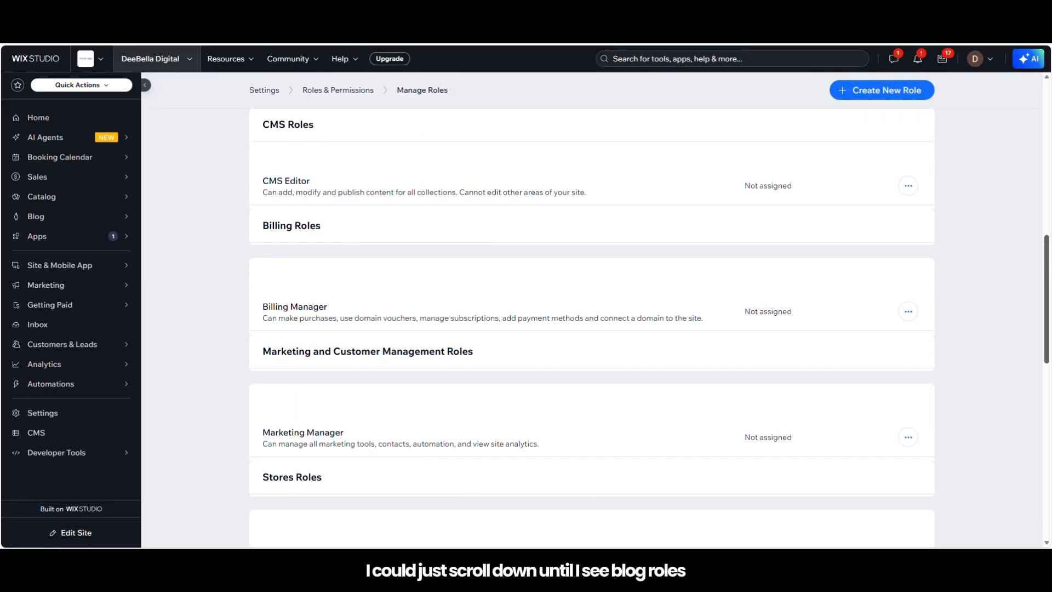
scroll(591, 329, "down", 2)
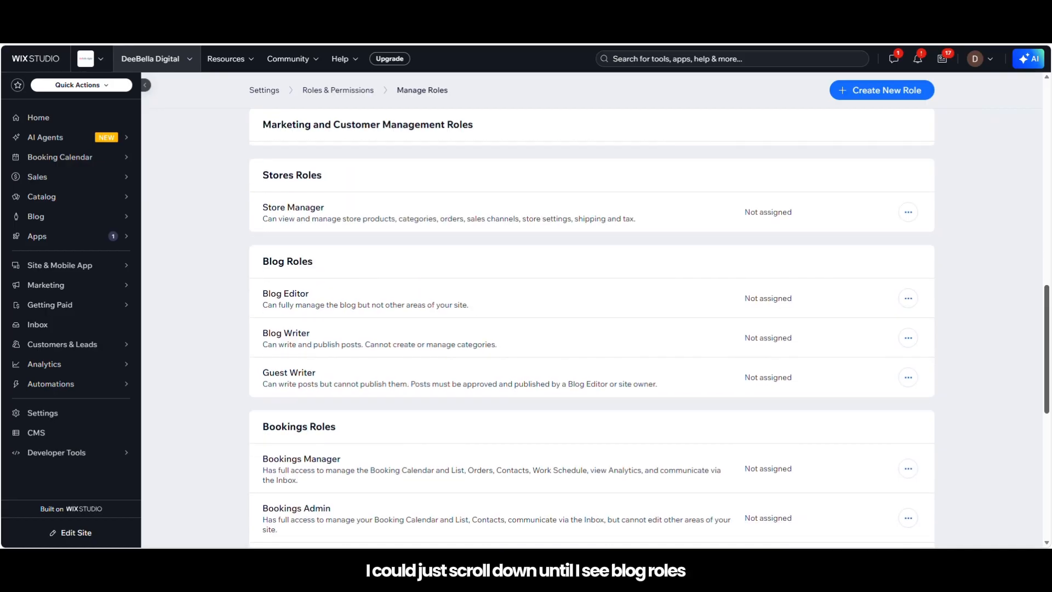
scroll(698, 243, "down", 2)
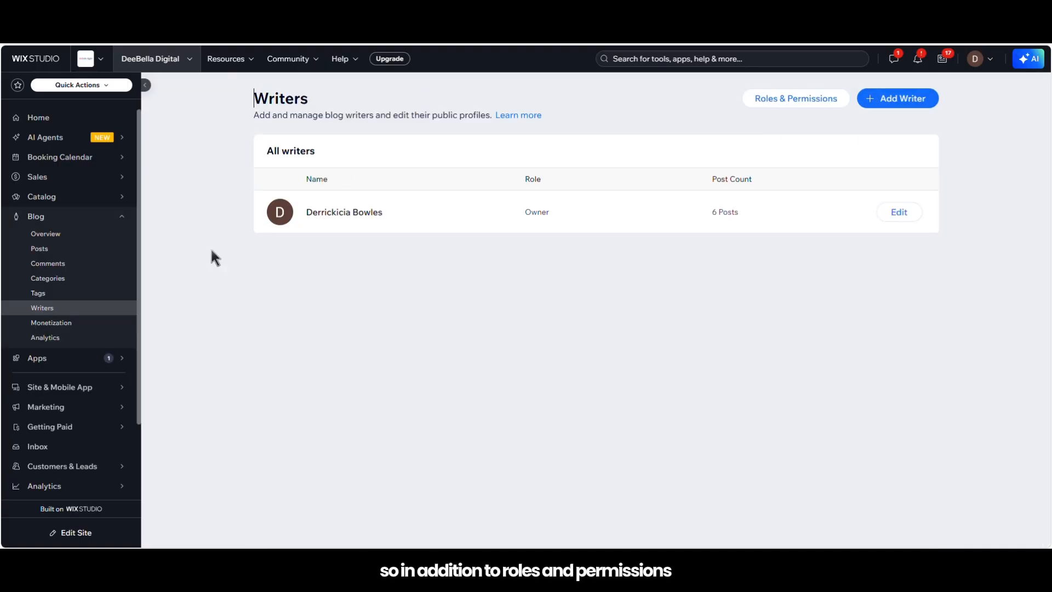
Step: View the form for inviting a new blog writer, cancel it, and open the form for creating a writer profile
left_click(890, 110)
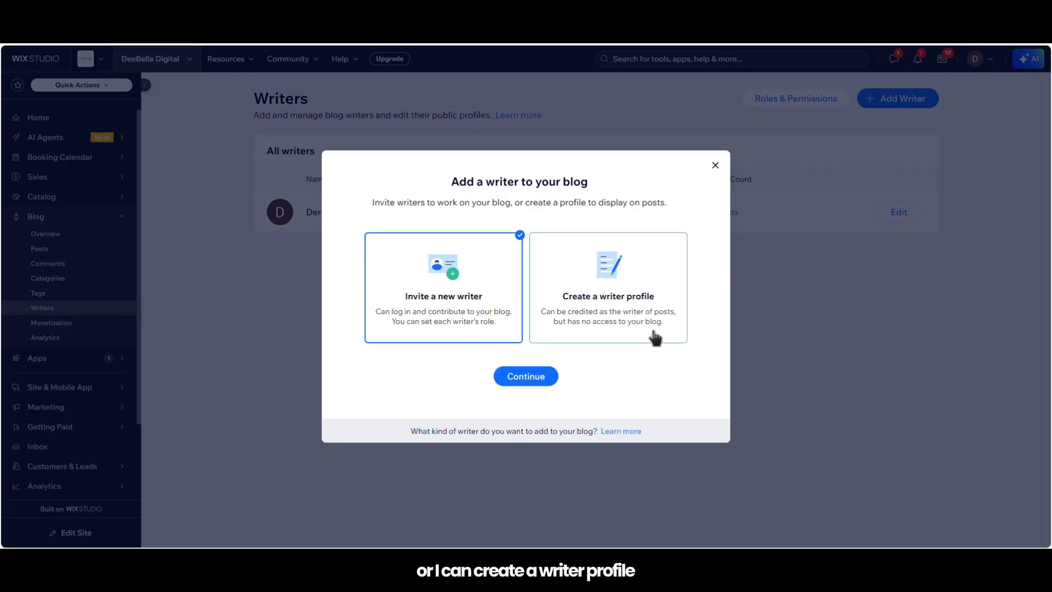
left_click(525, 381)
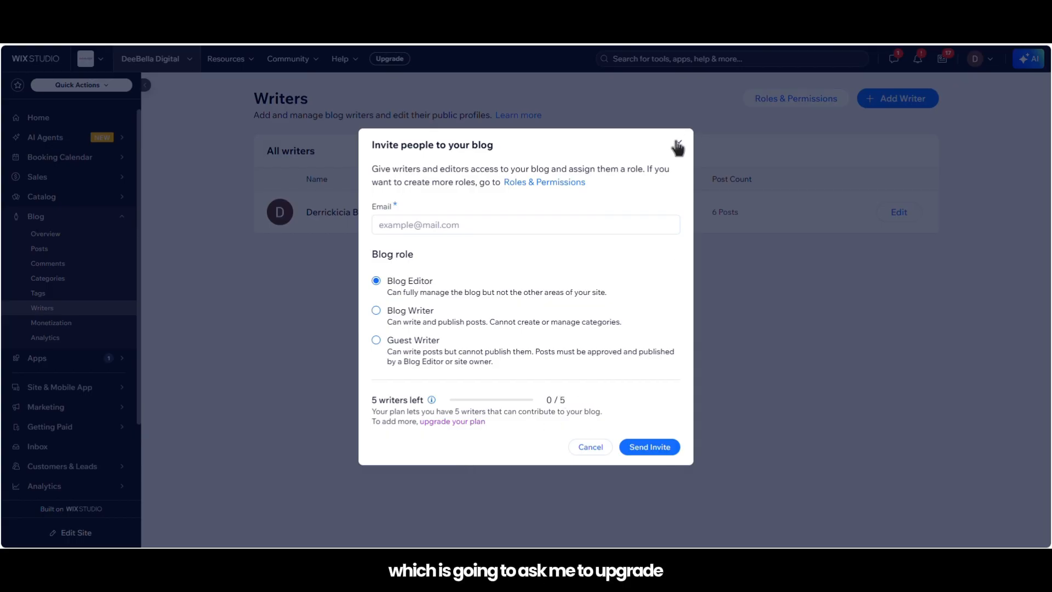
left_click(591, 448)
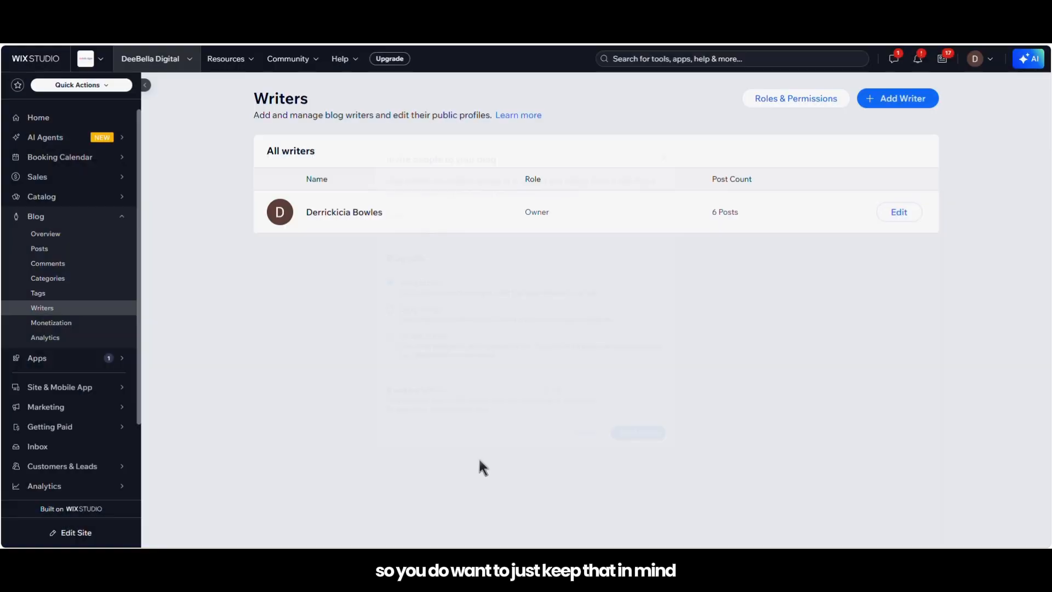
left_click(924, 104)
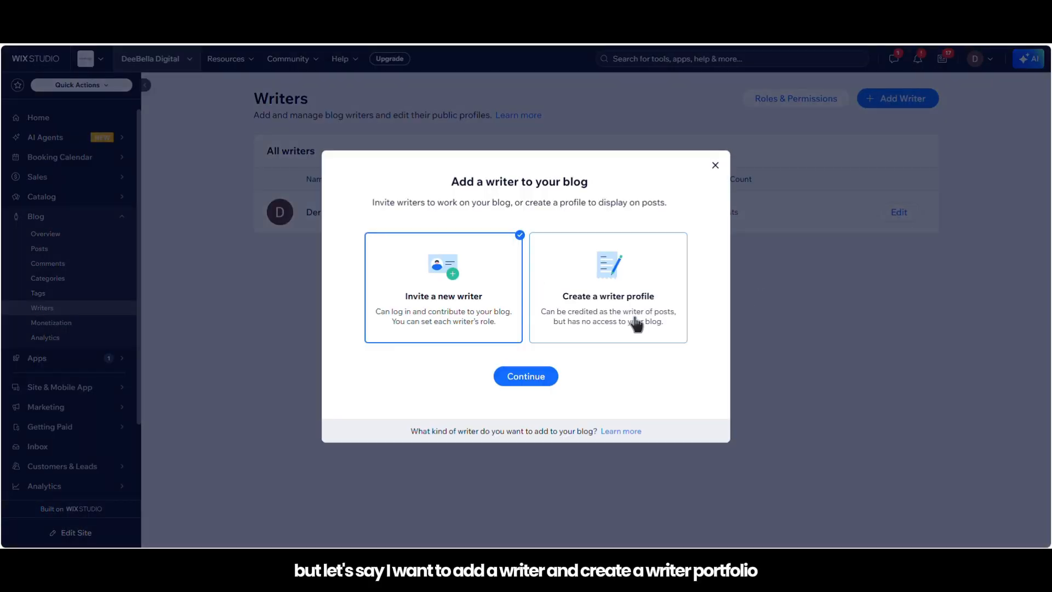
left_click(635, 327)
left_click(537, 375)
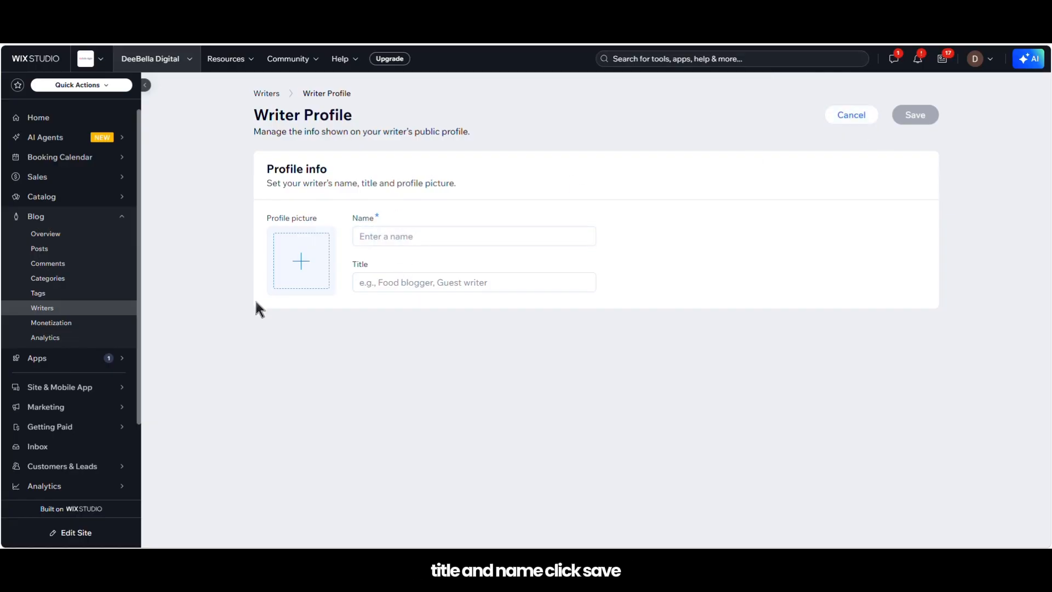
Step: View the blog's monetization page and start a new post from the blog overview
left_click(54, 323)
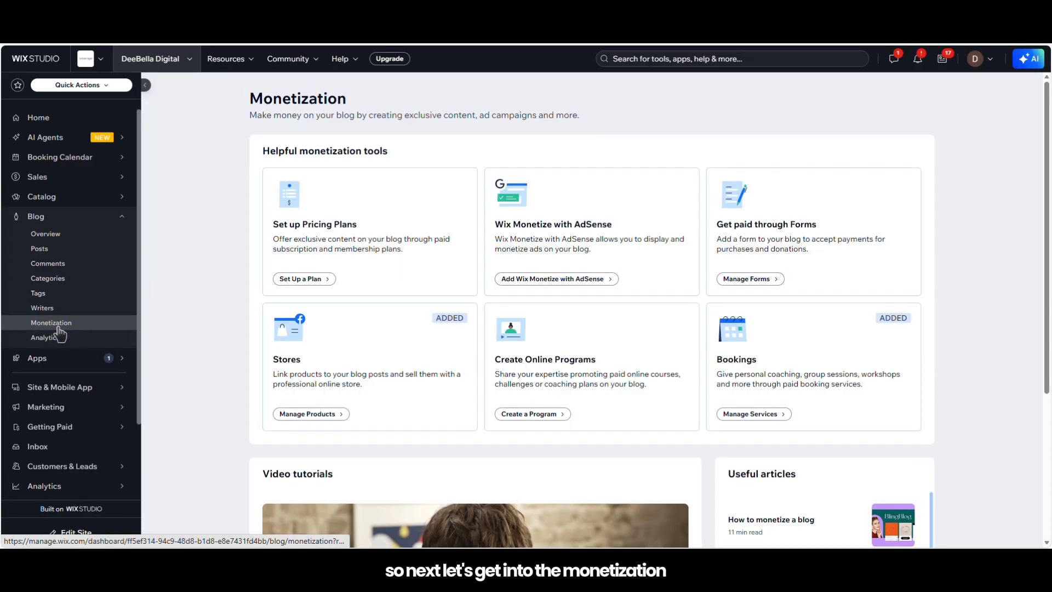
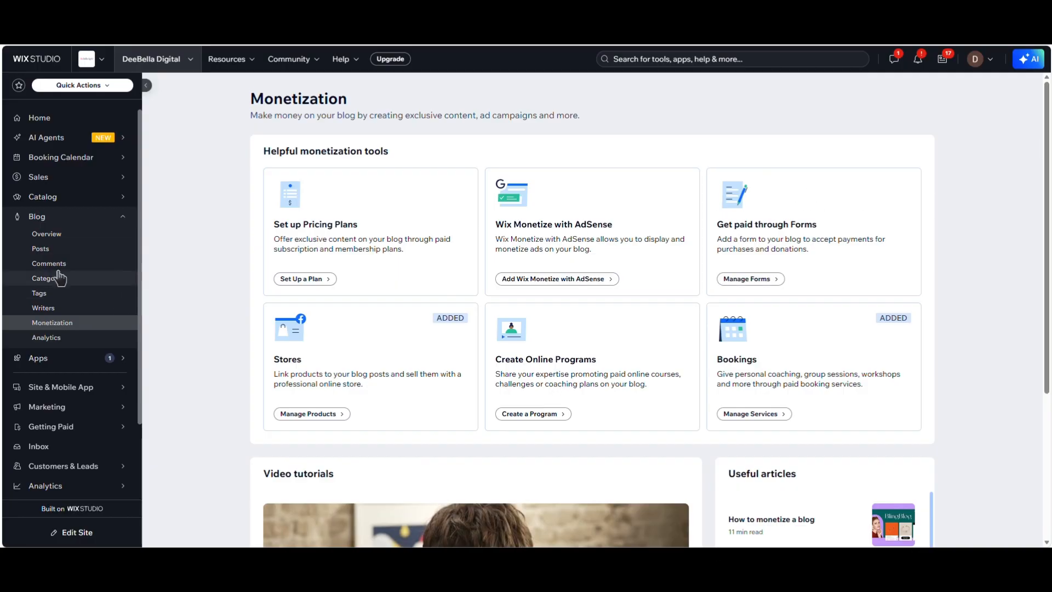
left_click(53, 240)
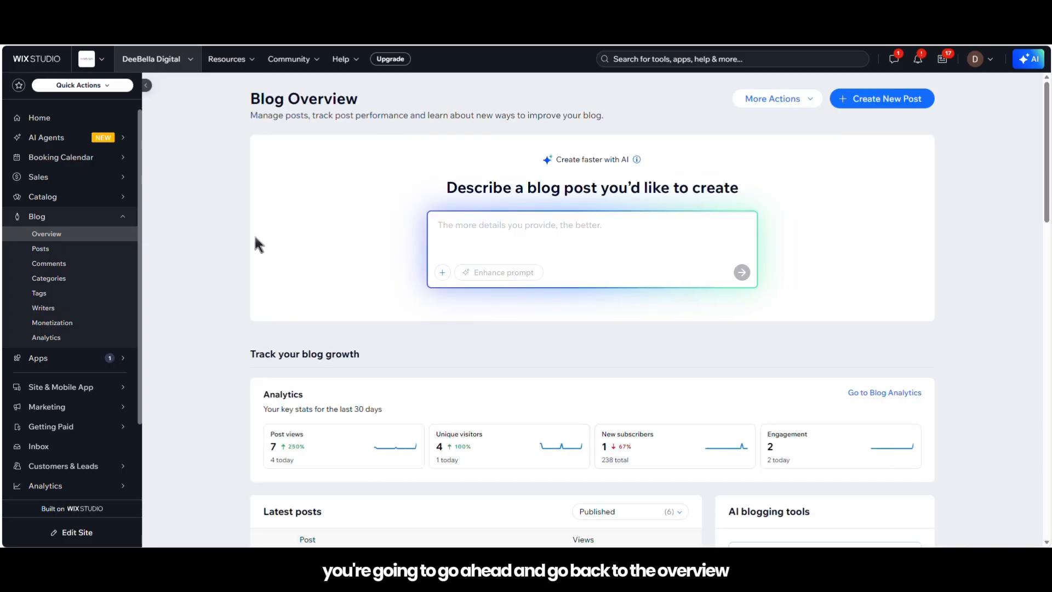
left_click(874, 101)
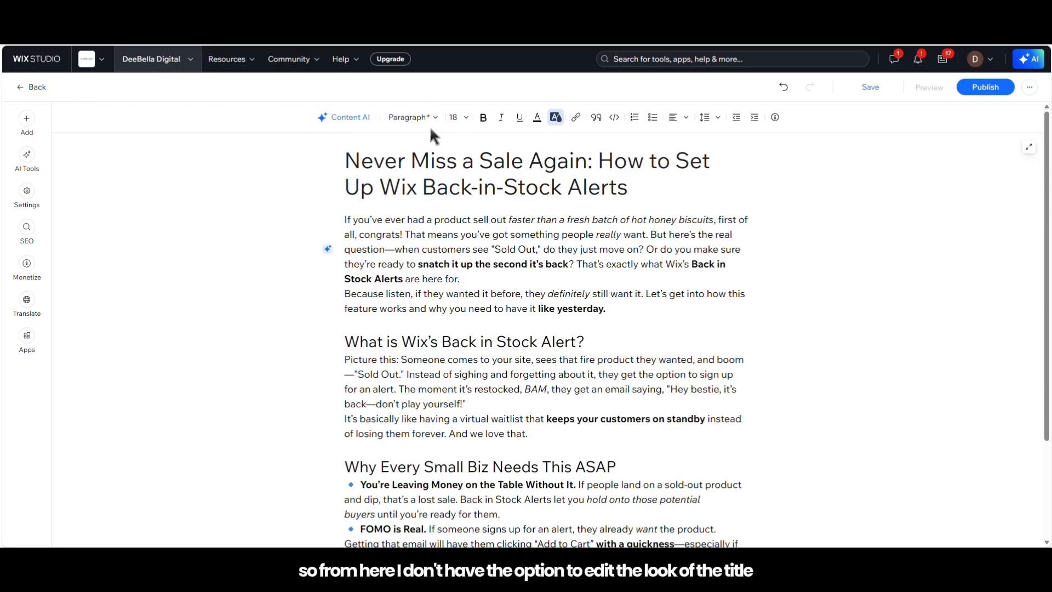
Step: Examine the text style choices, from Heading 2 to Paragraph, available for the post's title and body text
left_click(406, 160)
left_click(339, 152)
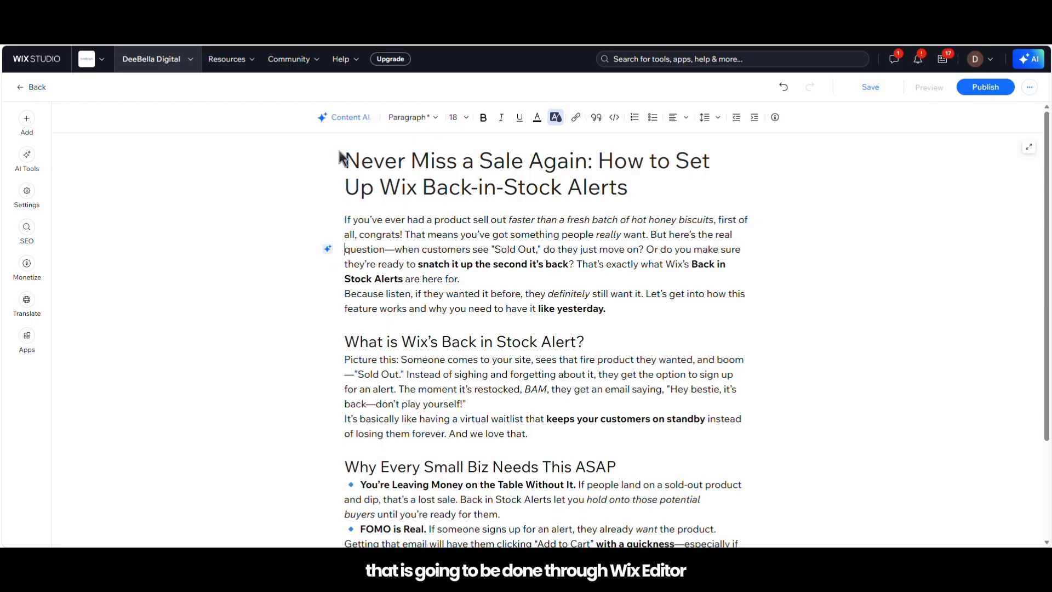
left_click(346, 159)
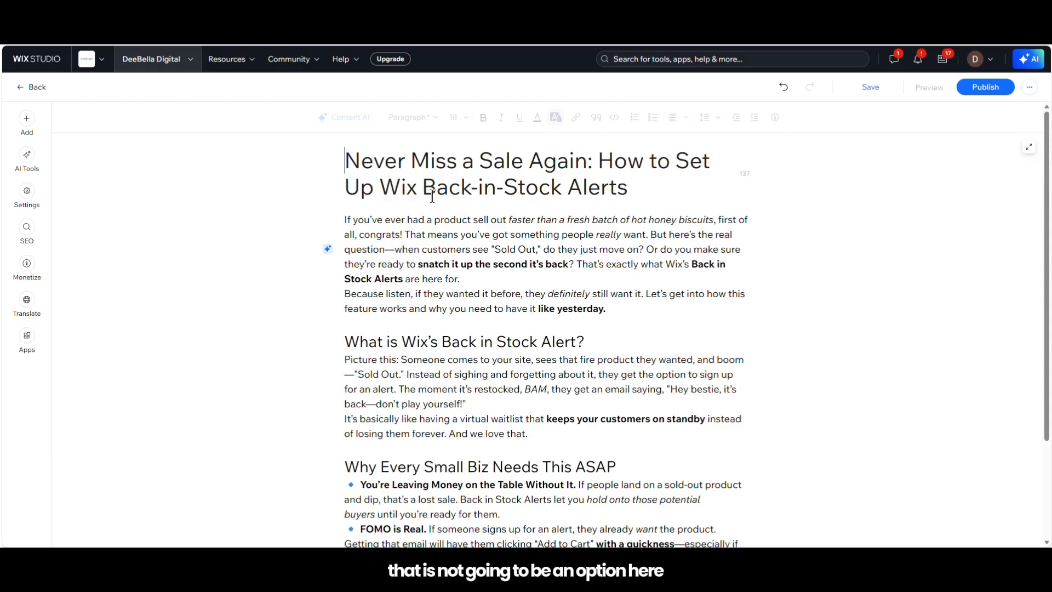
left_click(371, 278)
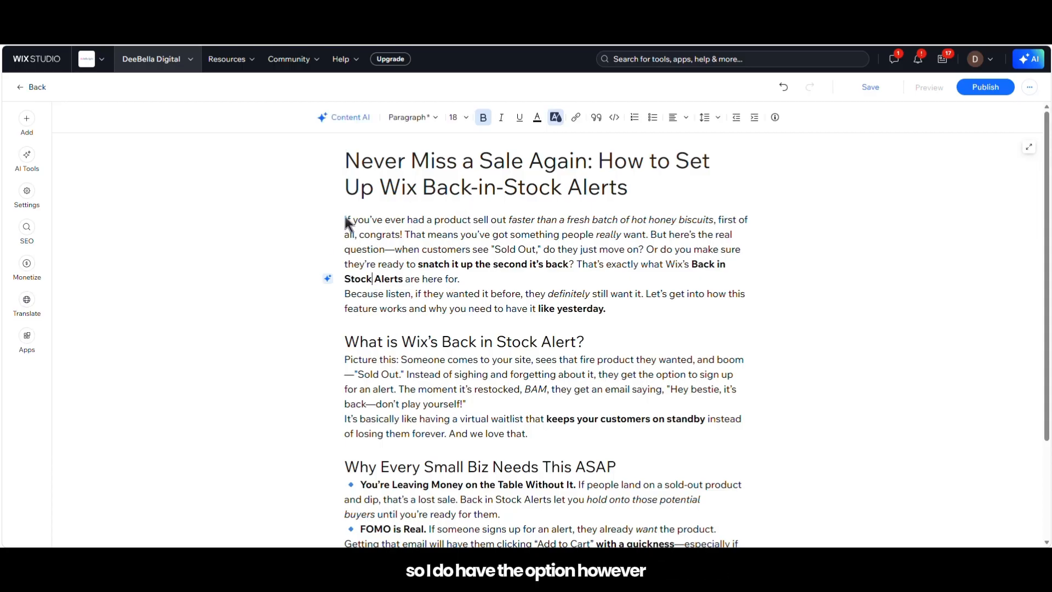
left_click_drag(344, 215, 706, 430)
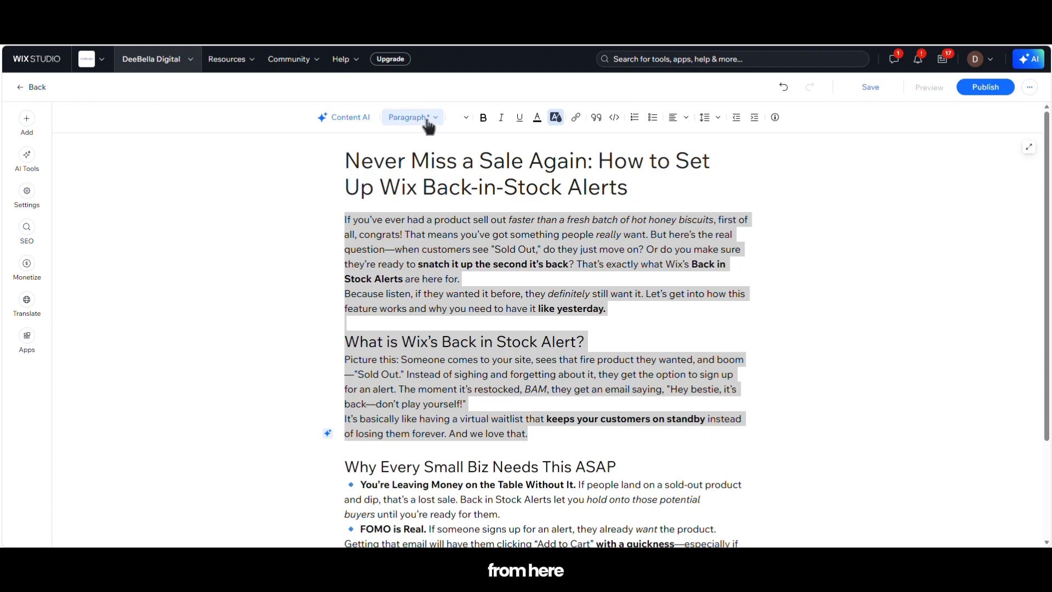
left_click(279, 389)
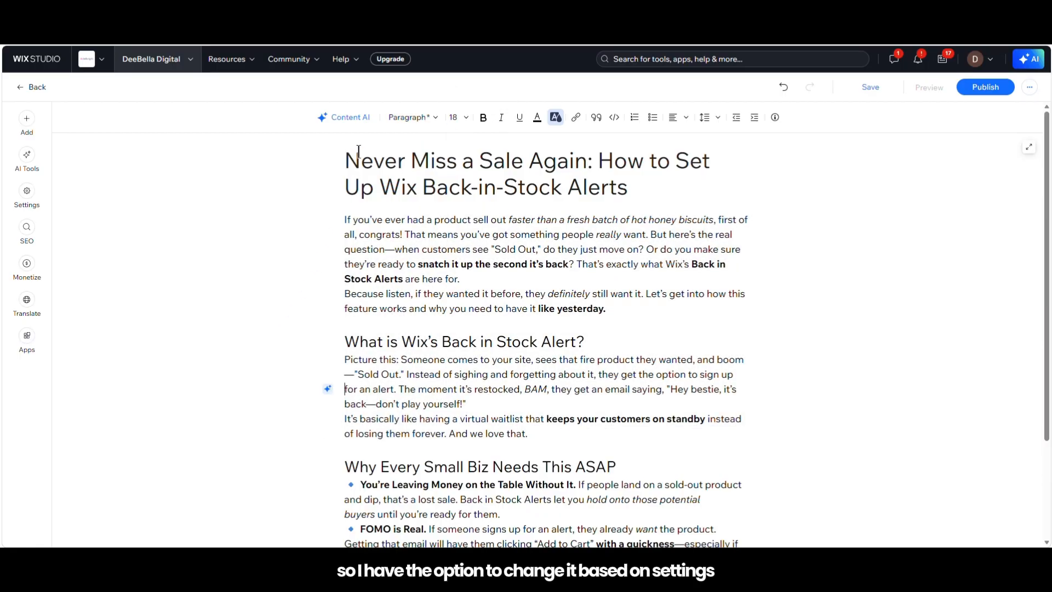
left_click(415, 121)
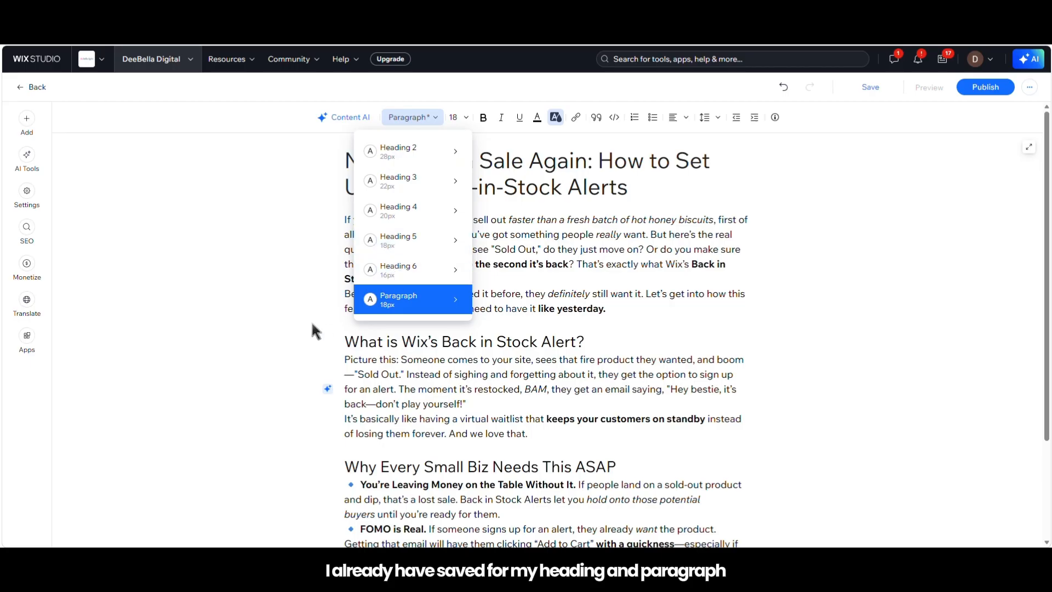
mouse_move(454, 306)
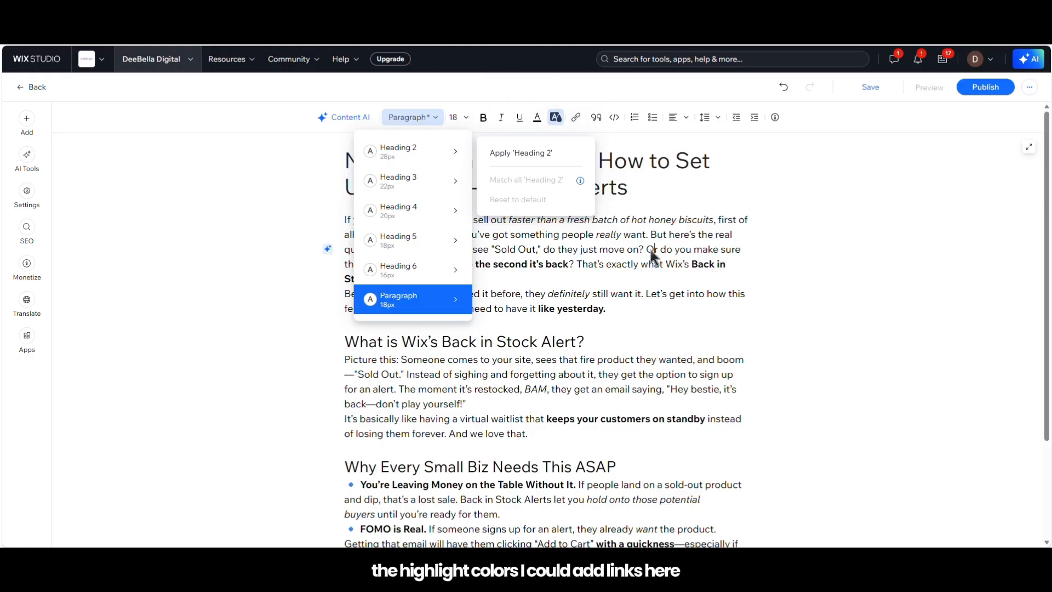
left_click(701, 274)
left_click_drag(614, 313, 537, 310)
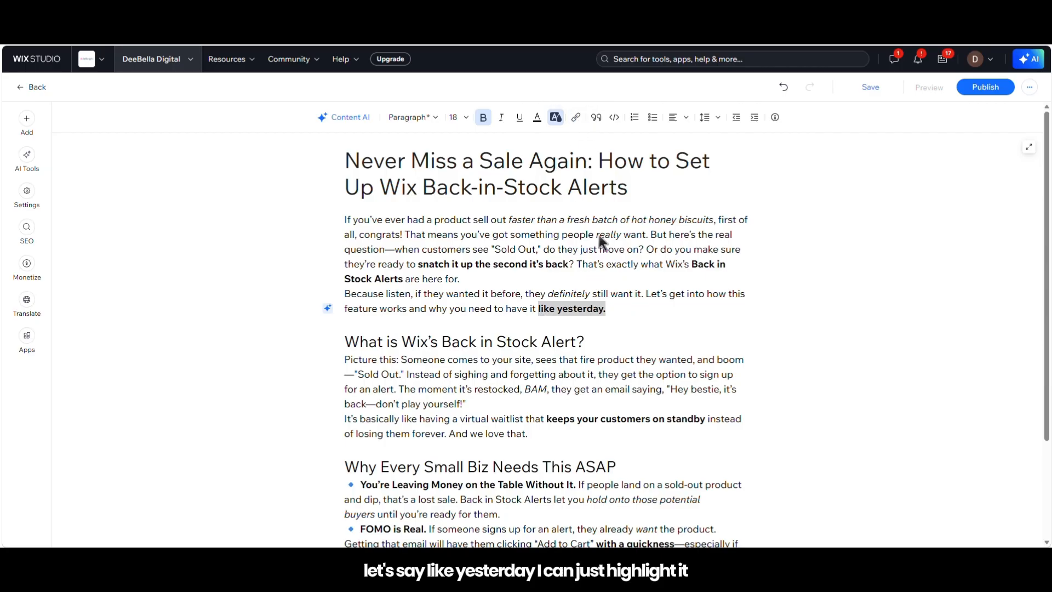
left_click(575, 117)
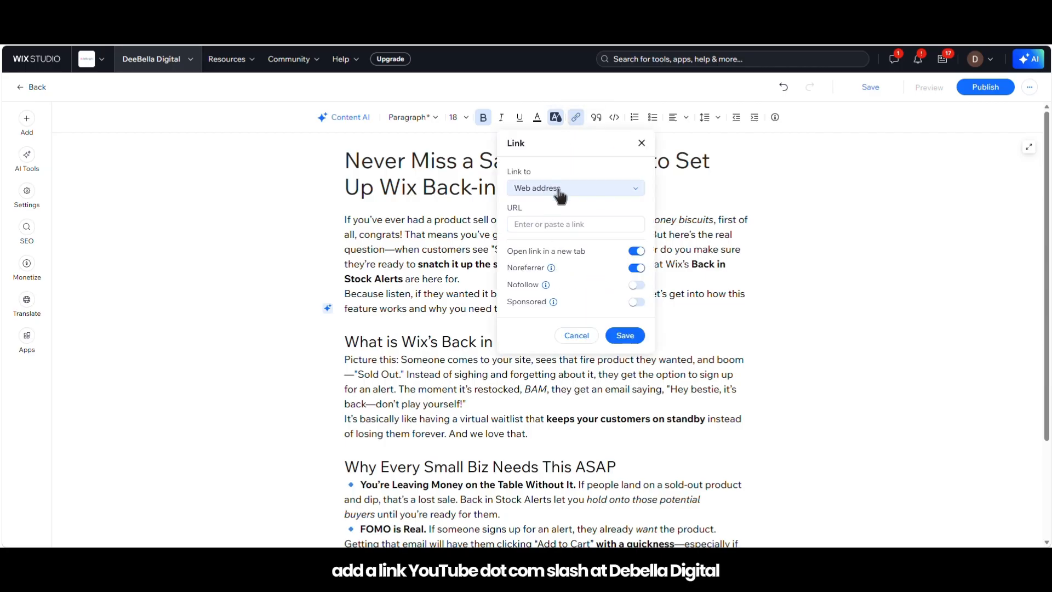
left_click(563, 224)
type("youtube.com")
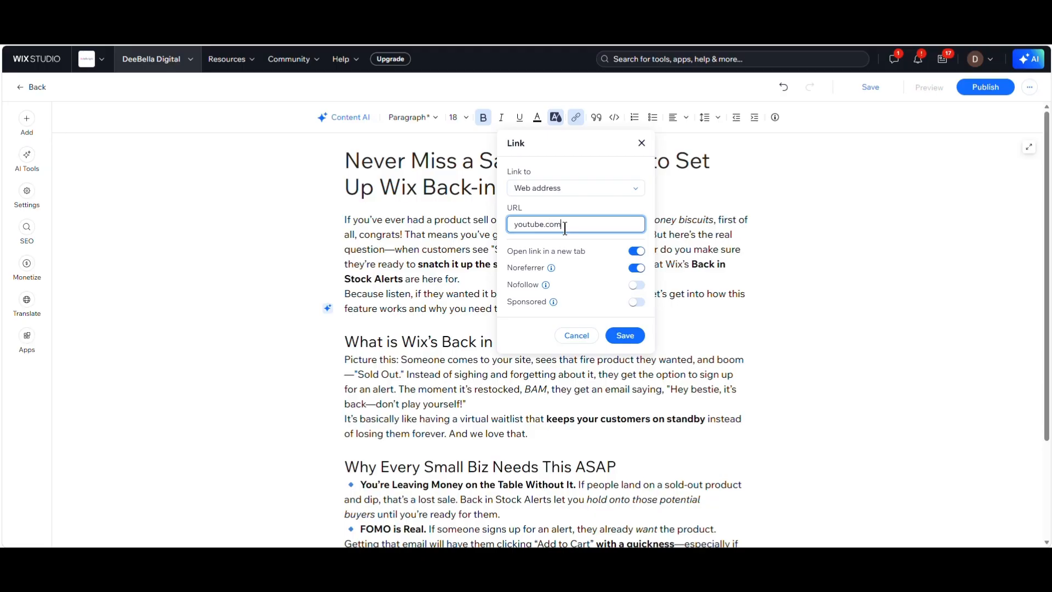
type("/@deebelladigital")
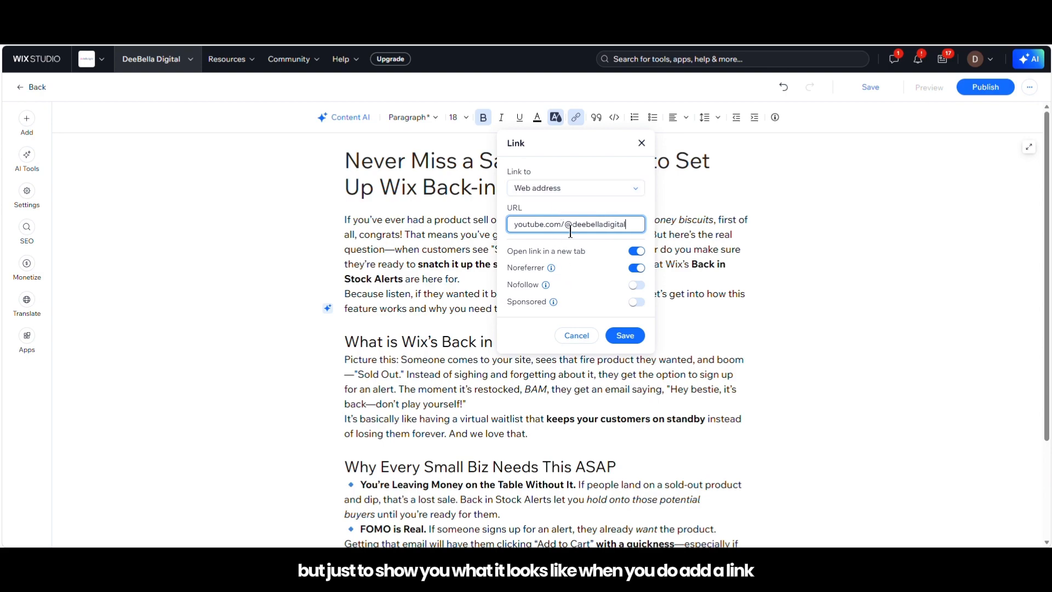
left_click(625, 189)
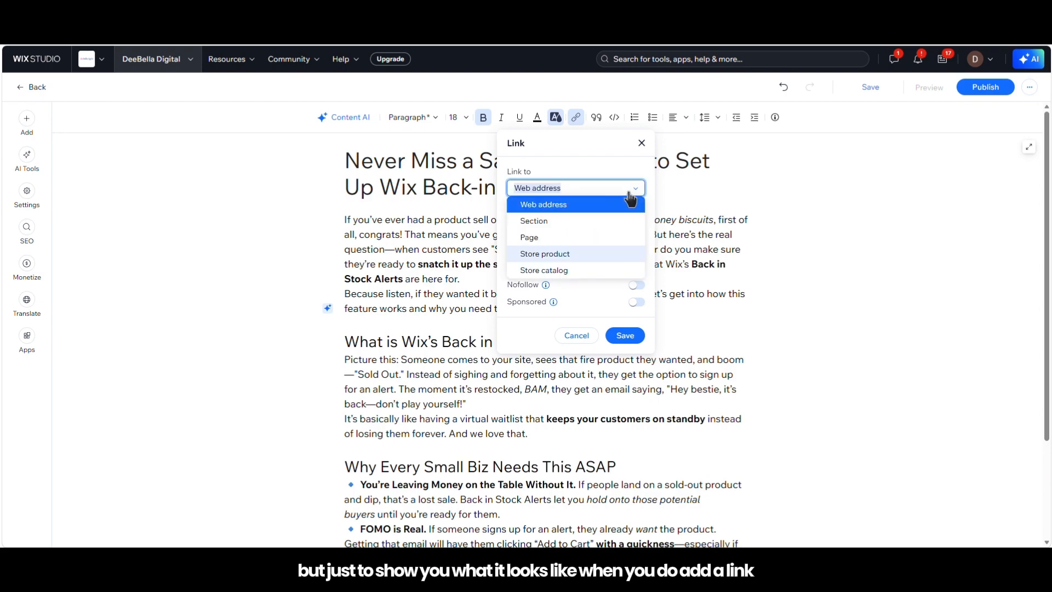
left_click(628, 201)
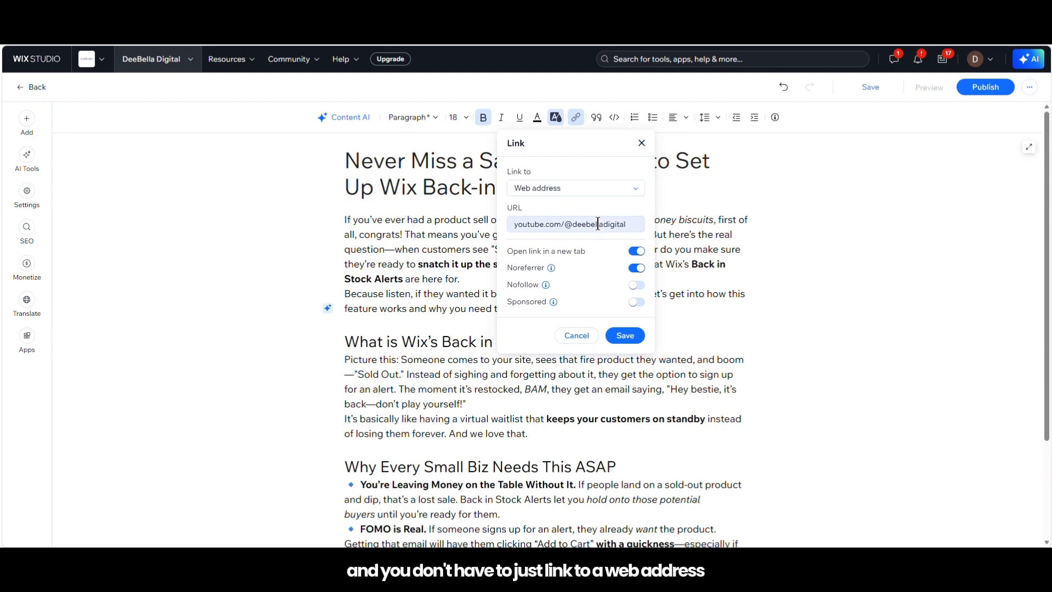
left_click(614, 192)
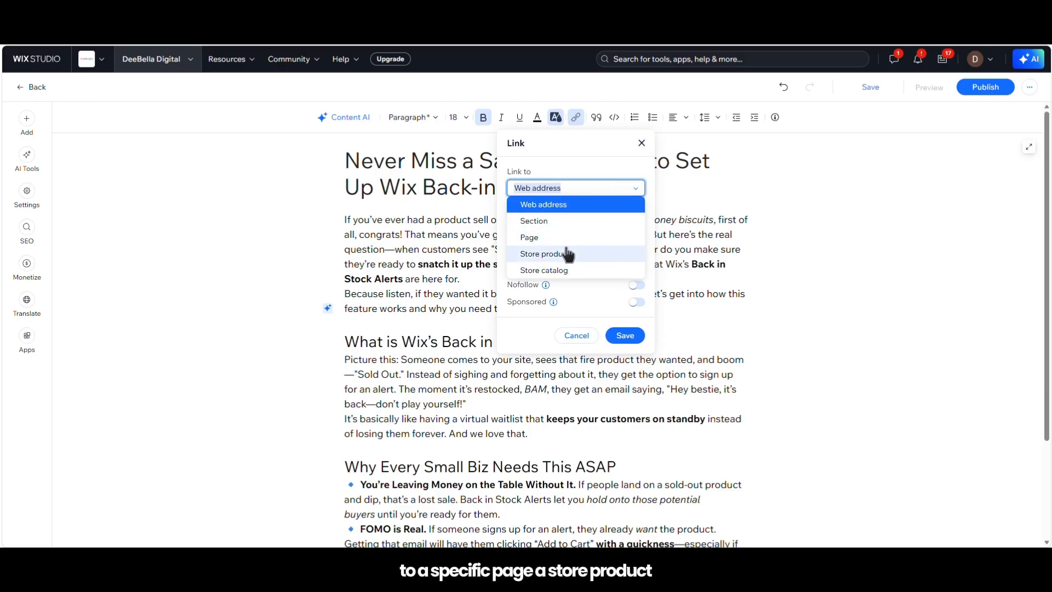
left_click(585, 157)
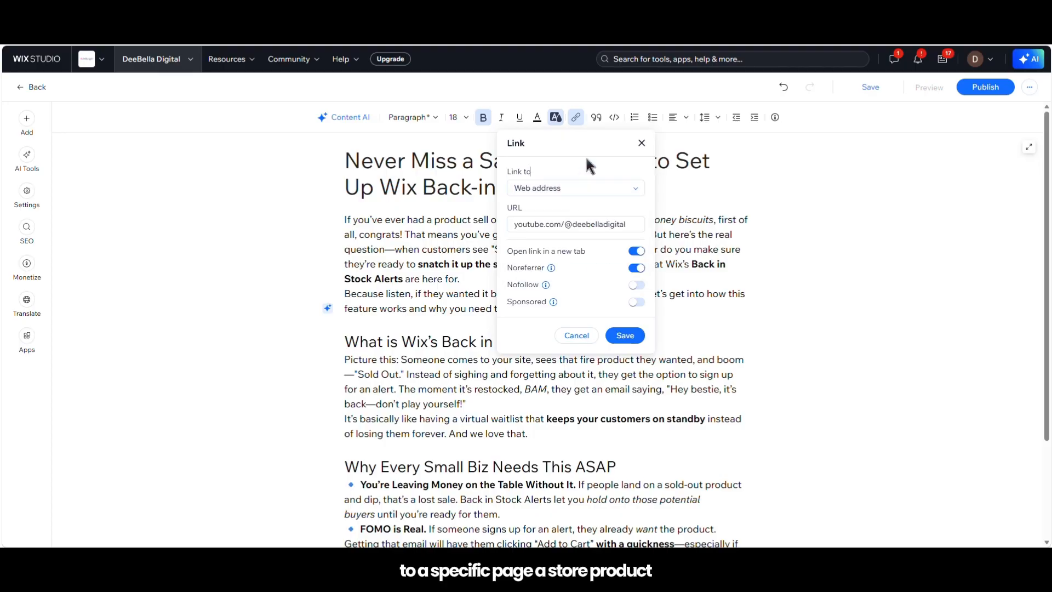
left_click(457, 324)
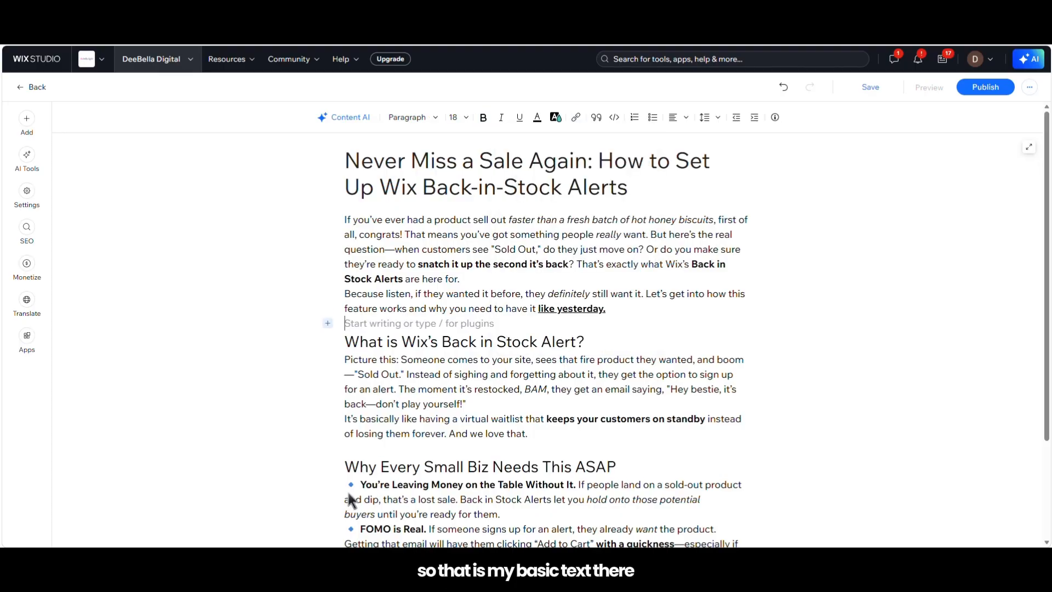
Step: Start a new blank paragraph at the end of the post, below "Perfect for Small Business Owners."
left_click(351, 486)
scroll(415, 440, "down", 3)
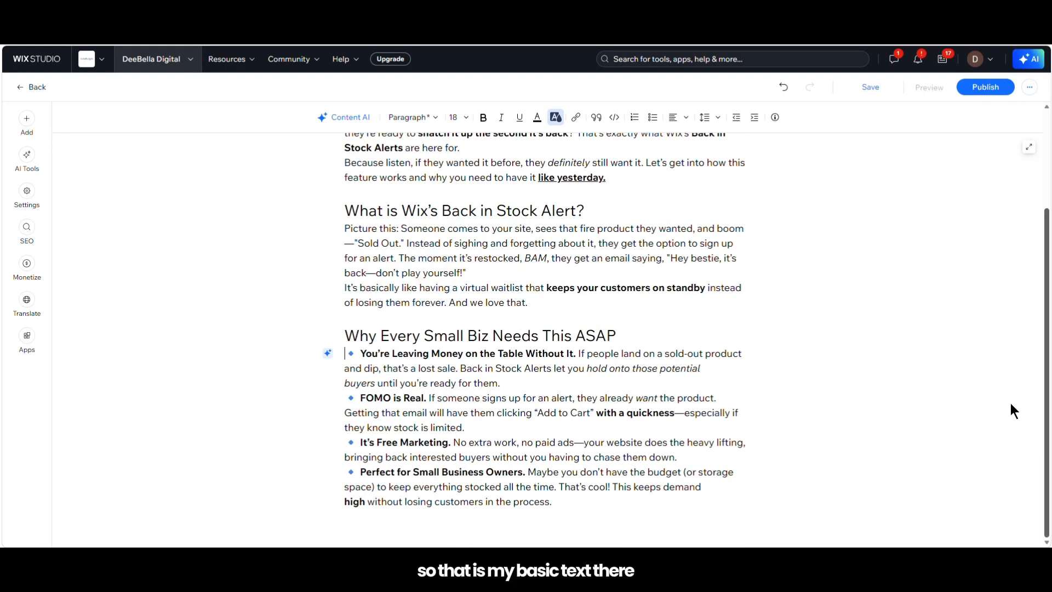
key("Return")
key("Return")
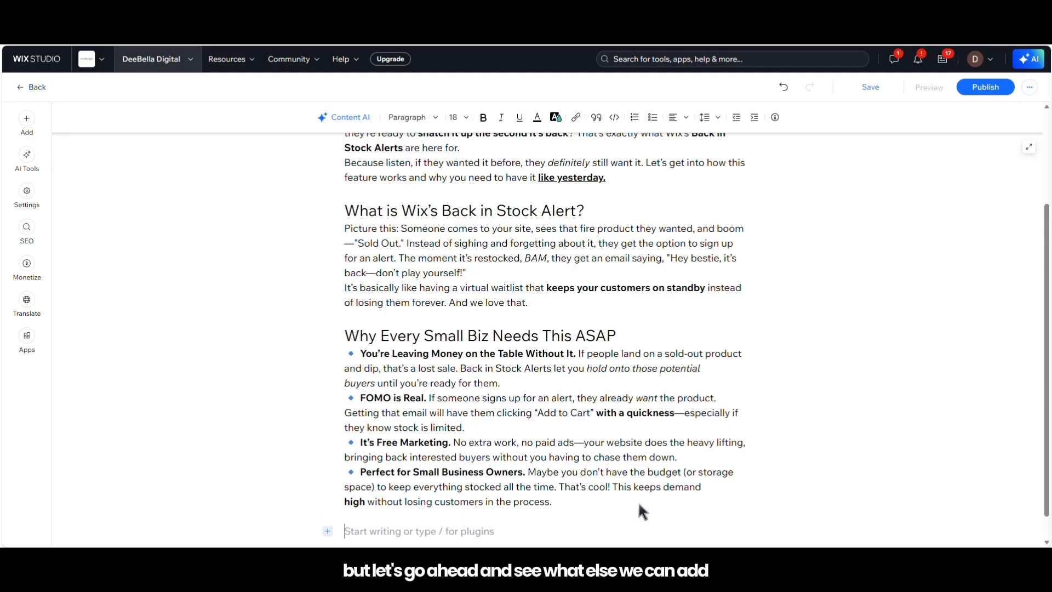
Step: Insert the store product "The Ideal Client Blueprint For Service Based Businesses" at the end of the post
left_click(26, 121)
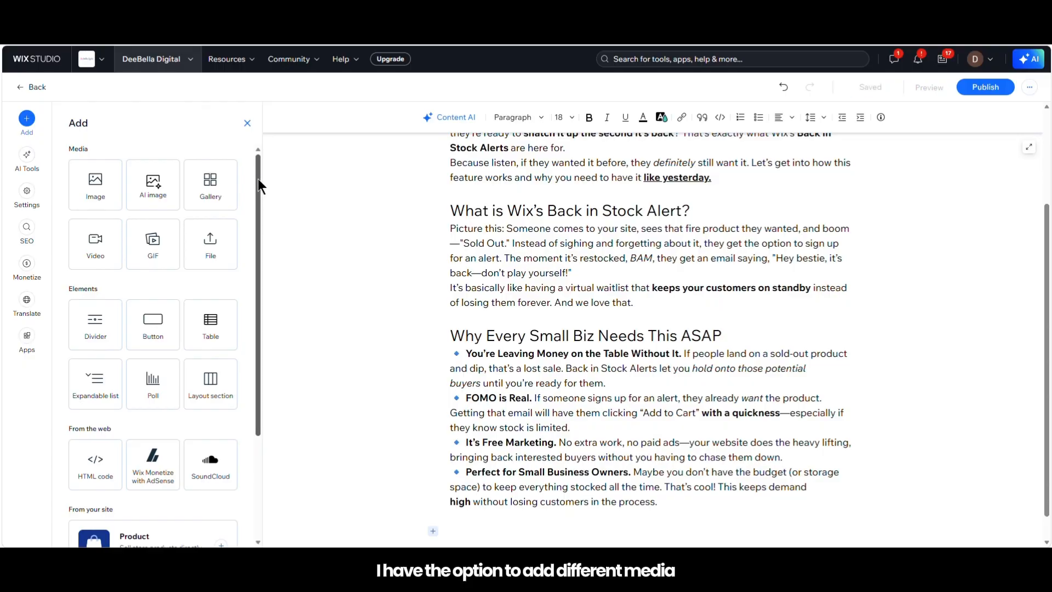
left_click_drag(258, 178, 267, 333)
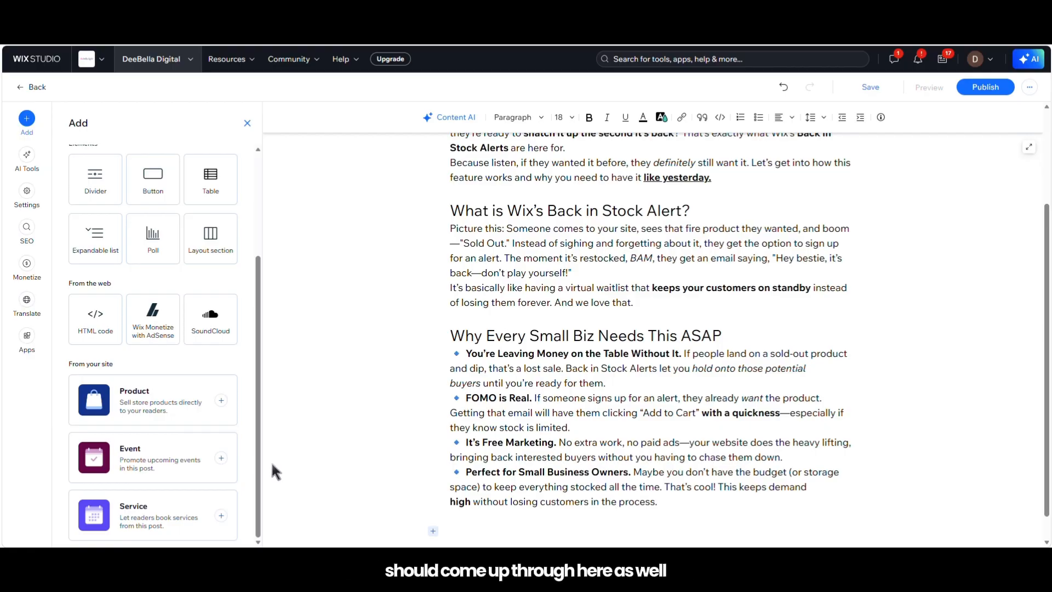
left_click(221, 402)
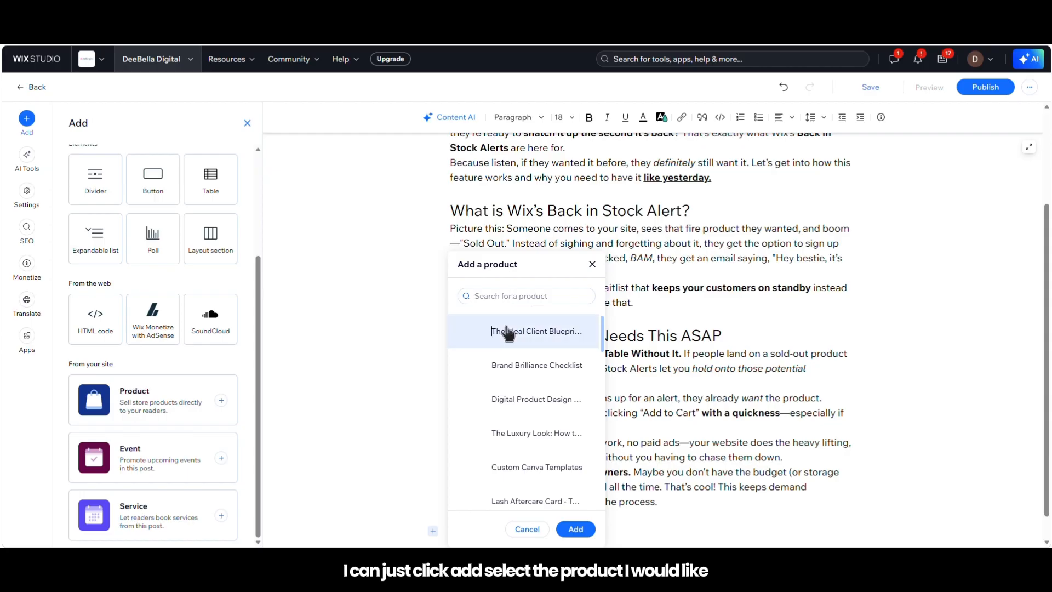
left_click(509, 331)
left_click(575, 529)
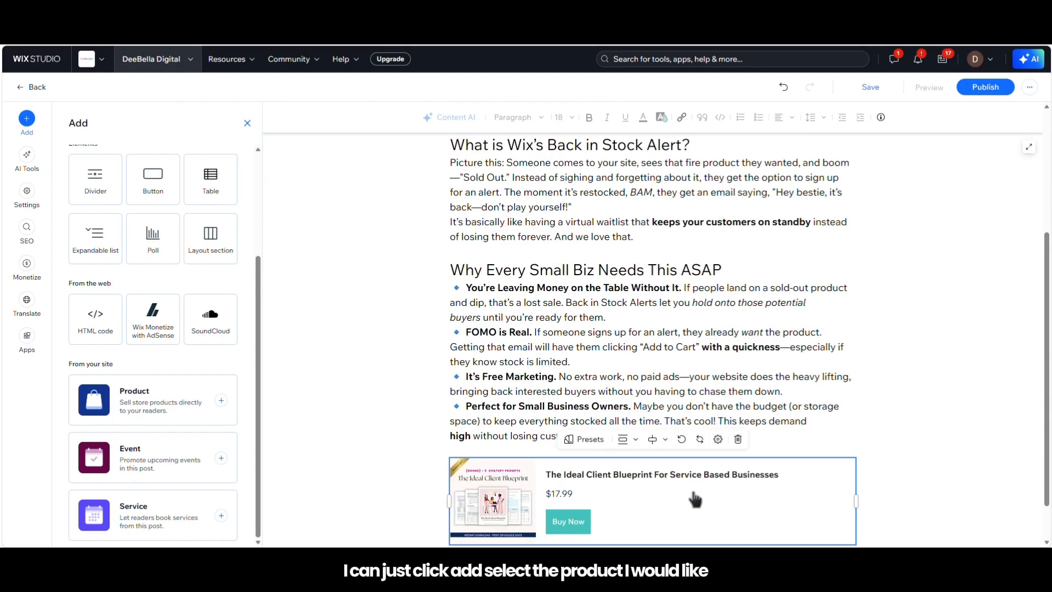
Step: Look through the inserted product card's settings, layout and design options
left_click(717, 440)
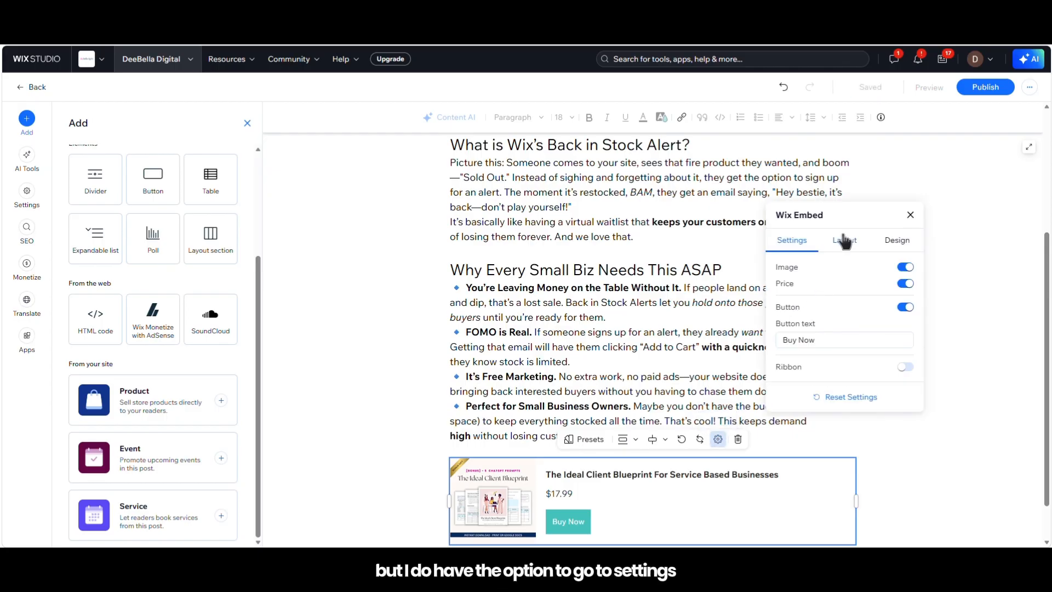
left_click(843, 239)
left_click(891, 245)
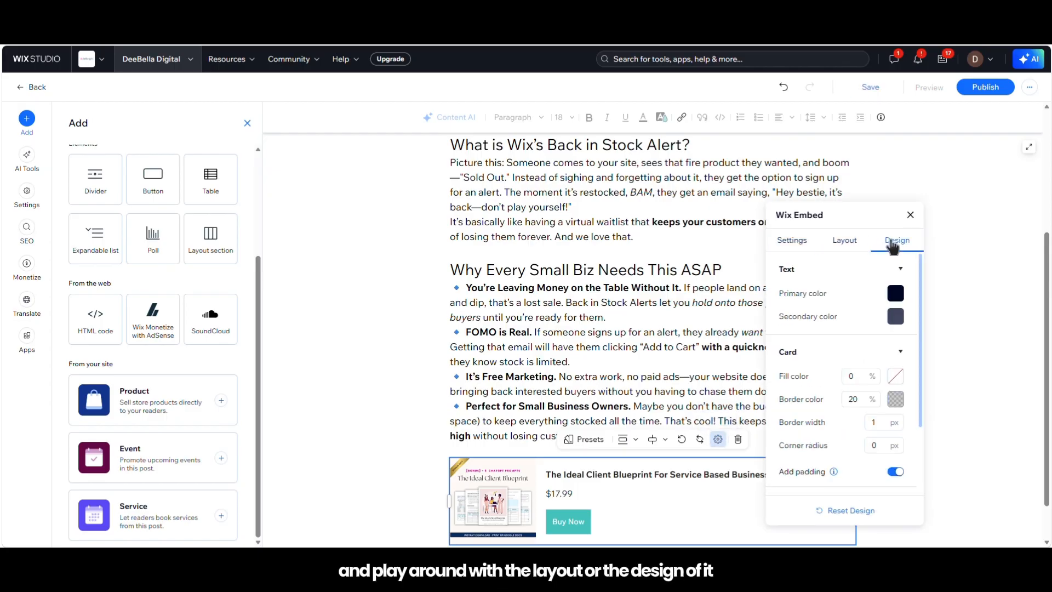
left_click(792, 240)
Step: Apply the second layout preset, a vertical card with a ribbon over the image, to the product card and browse the remaining presets
left_click(587, 440)
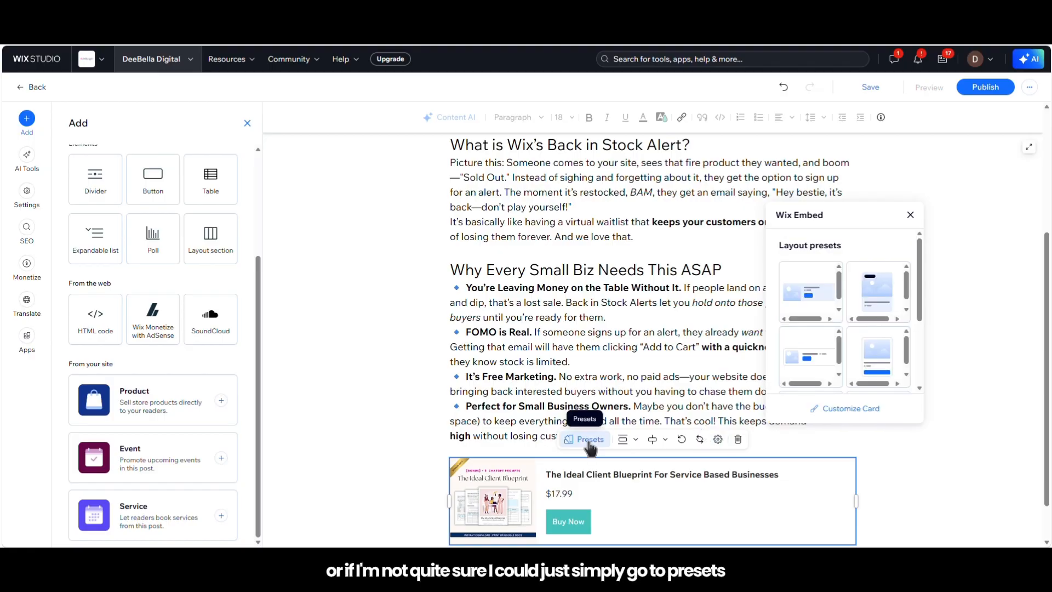
left_click(880, 302)
left_click_drag(920, 279, 920, 344)
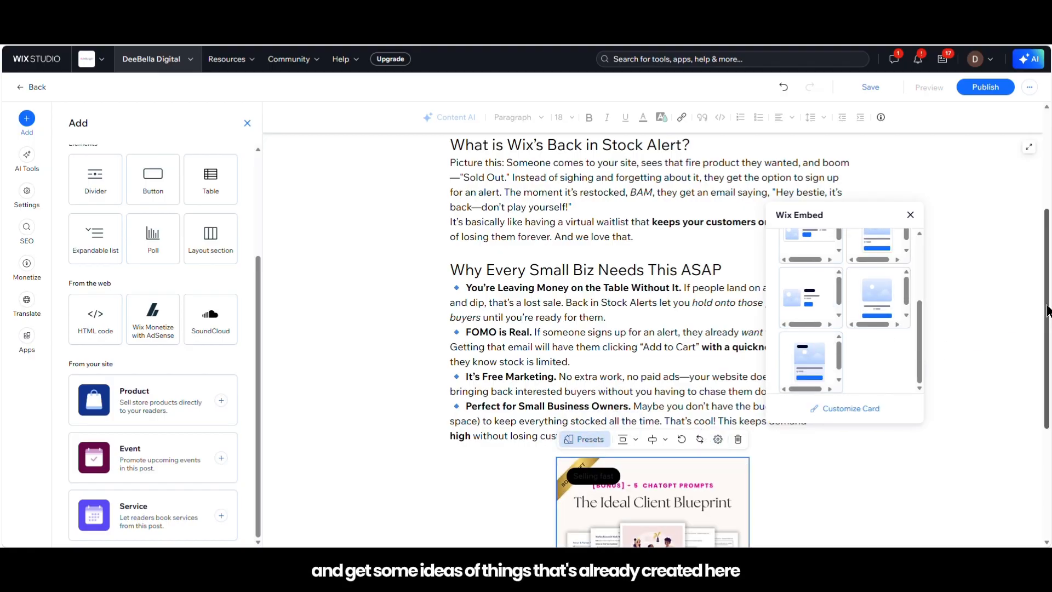
Step: Try two other layout presets on the embedded product card
left_click_drag(1047, 311, 1047, 375)
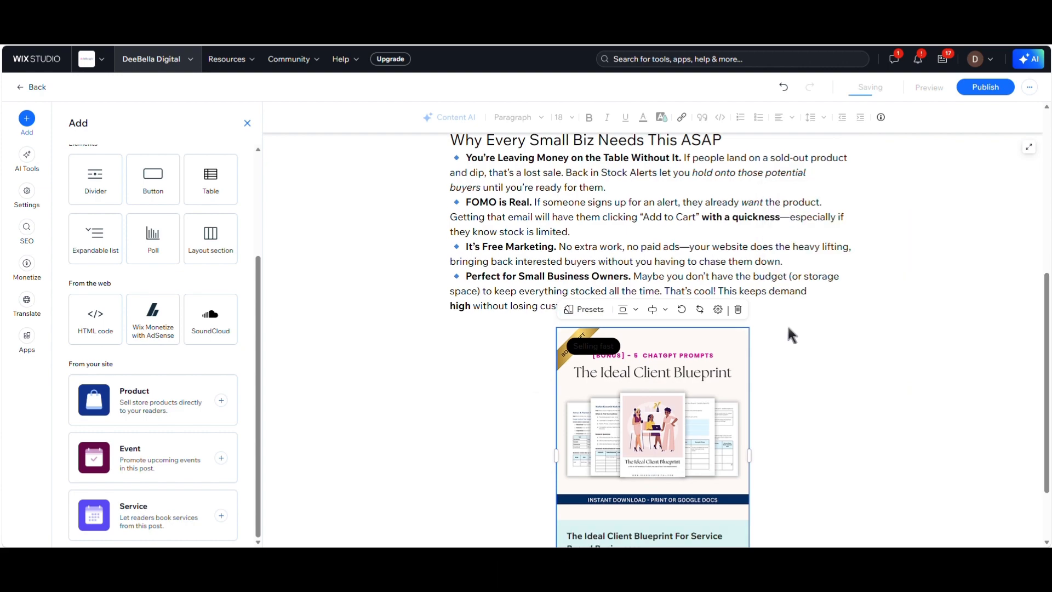
left_click(600, 314)
left_click(814, 355)
left_click(883, 355)
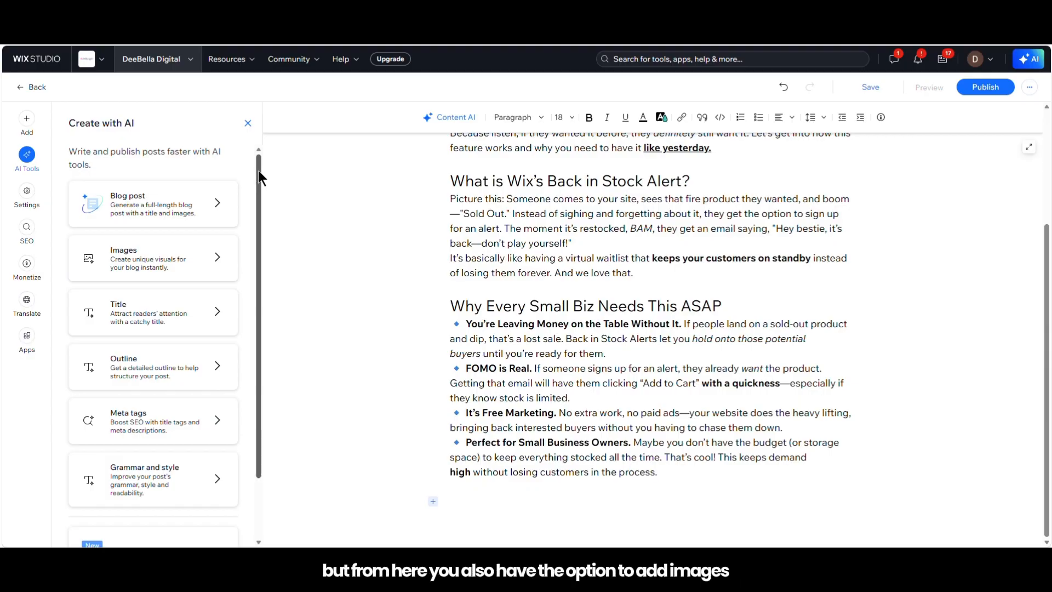
Step: Look over the AI creation tools and set the "beyond the ALGORITHM" picture as the post's featured image
left_click_drag(258, 170, 262, 234)
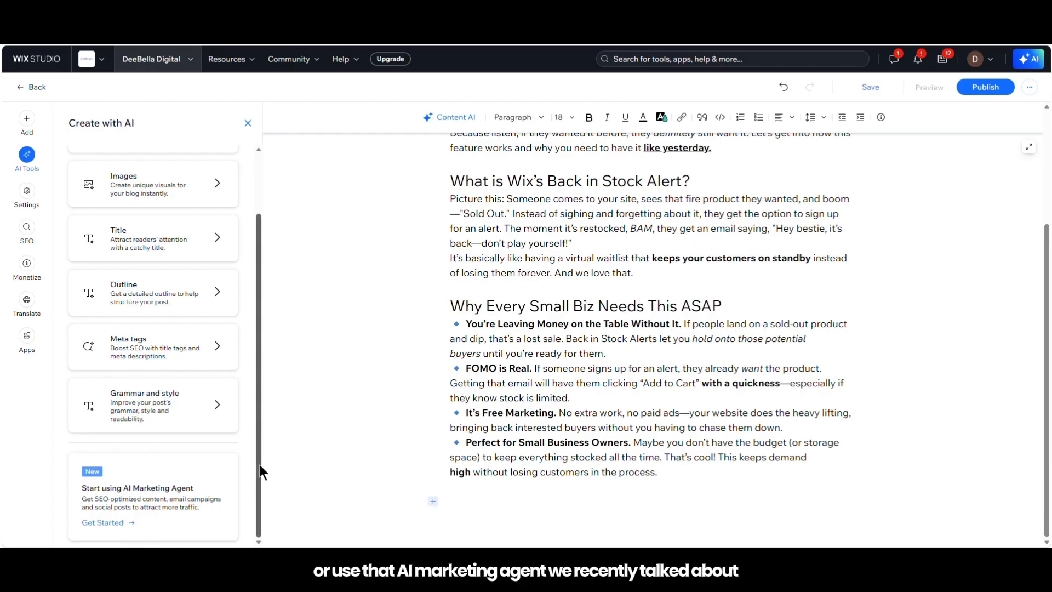
left_click(26, 192)
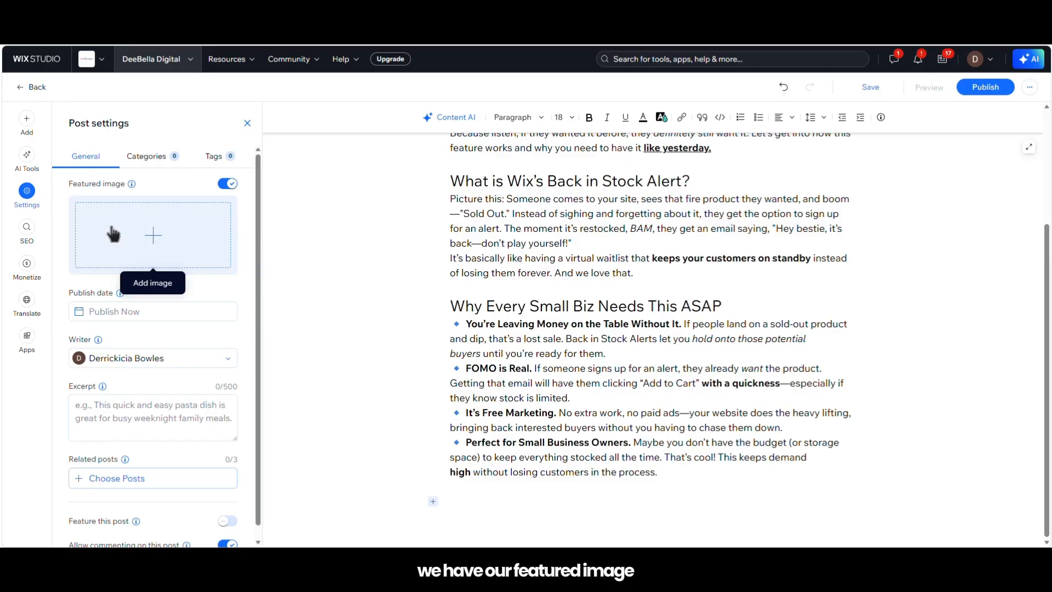
left_click(198, 253)
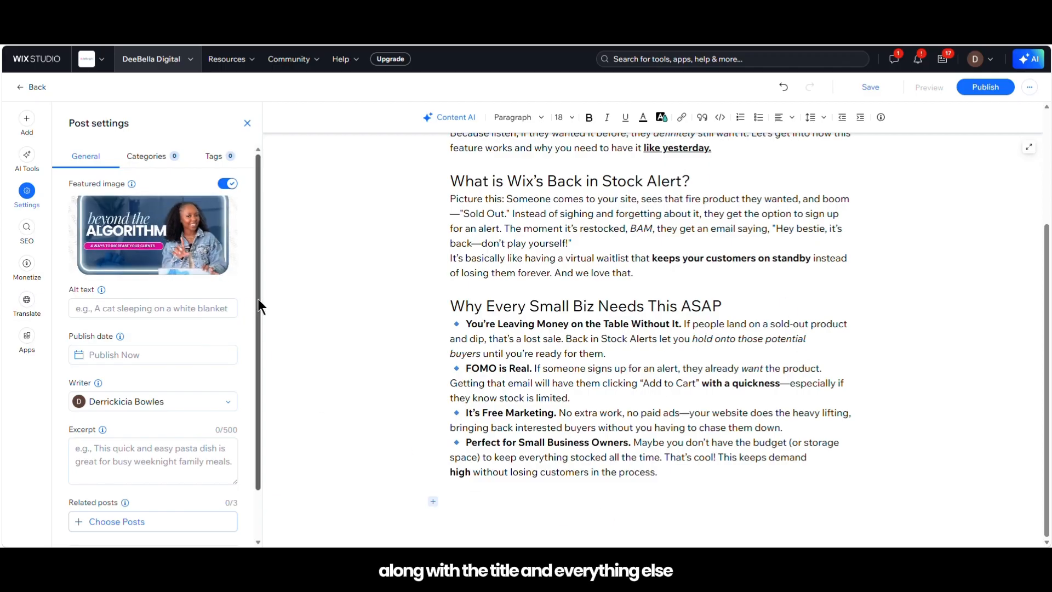
Step: Examine the post's general settings for excerpt, publish date, related posts and commenting, plus the option for scheduling the post
scroll(261, 291, "down", 1)
scroll(1049, 174, "up", 3)
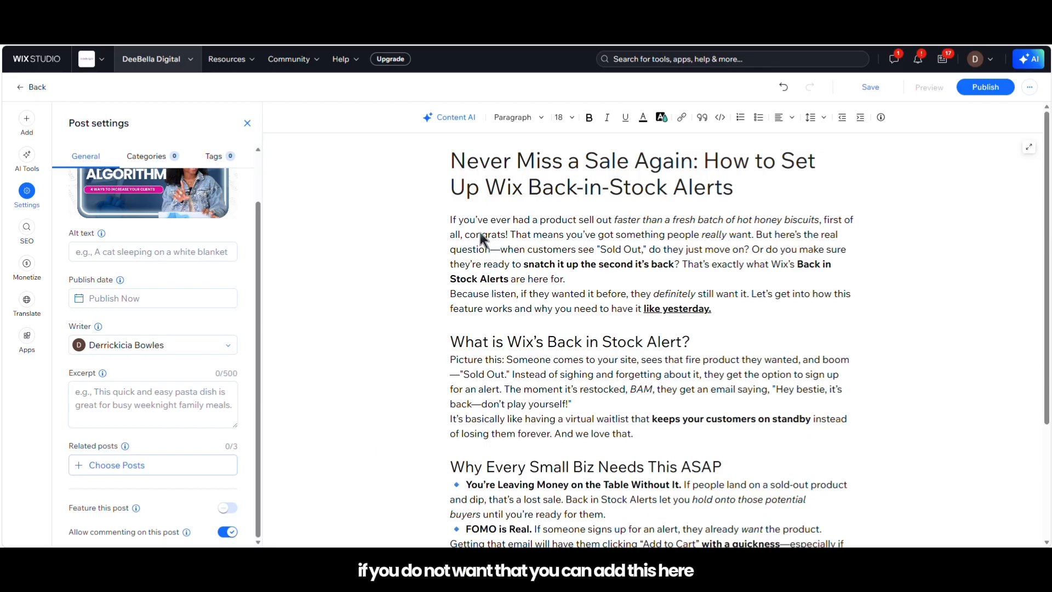
left_click(94, 400)
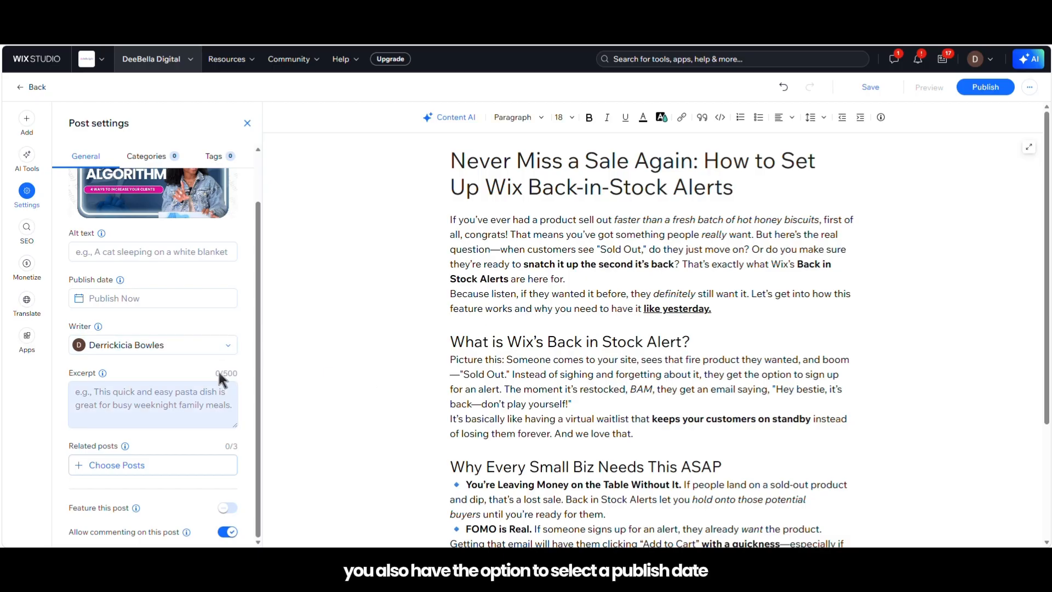
left_click(121, 298)
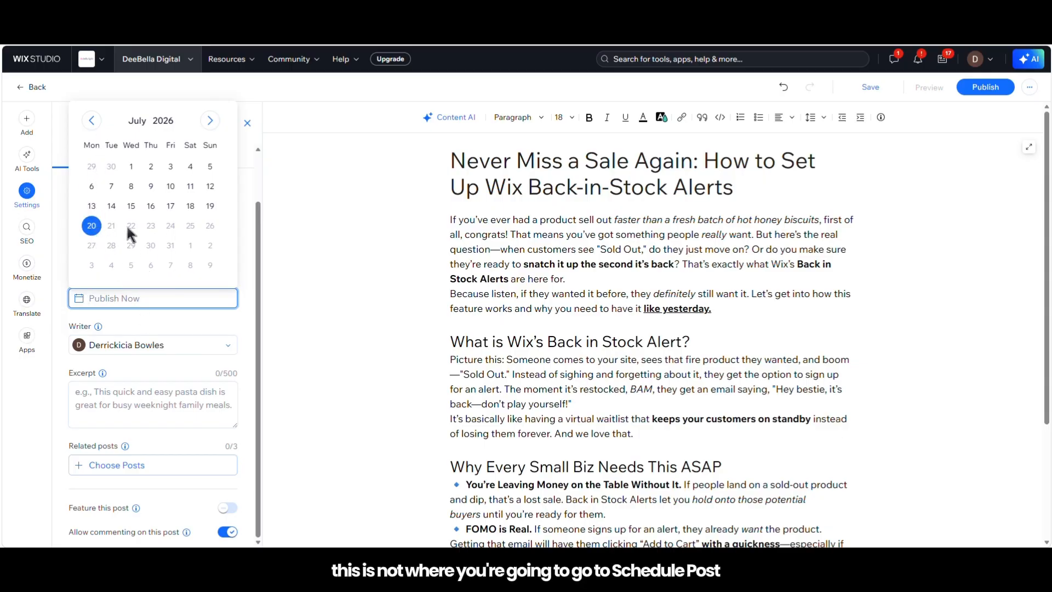
left_click(149, 323)
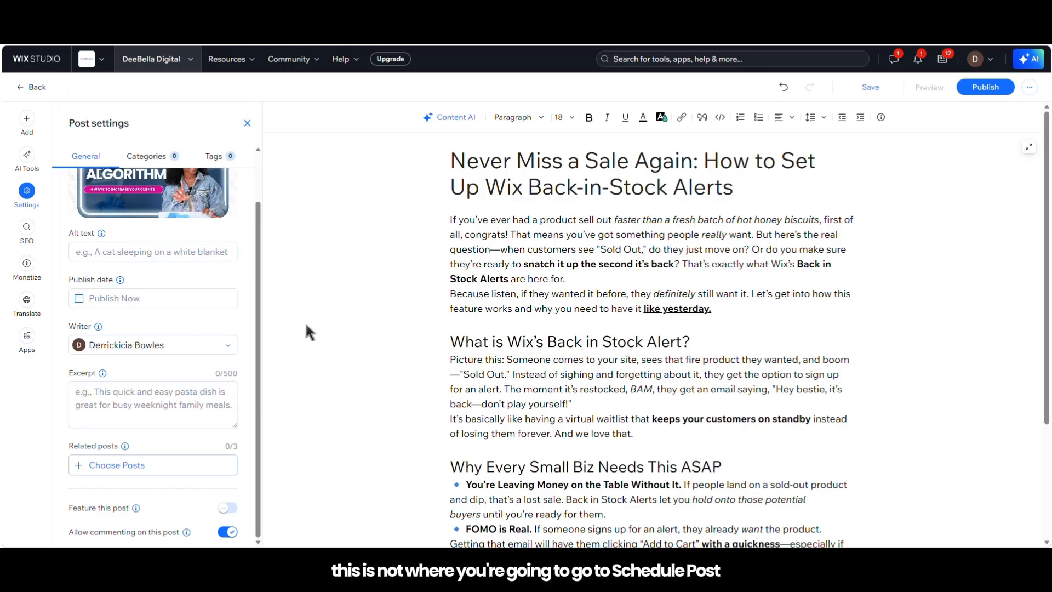
left_click(1029, 87)
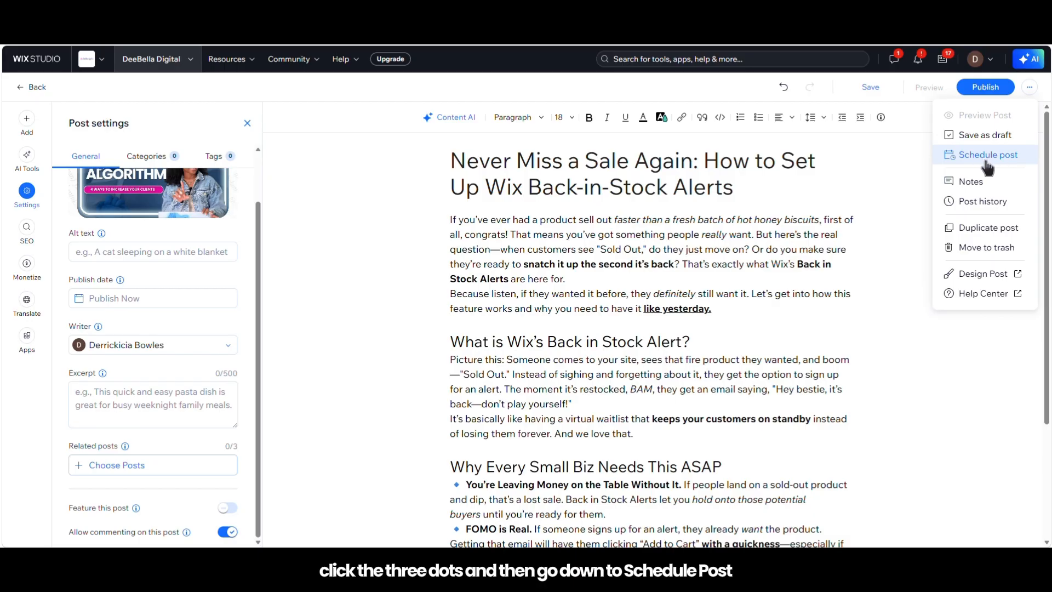
left_click(142, 467)
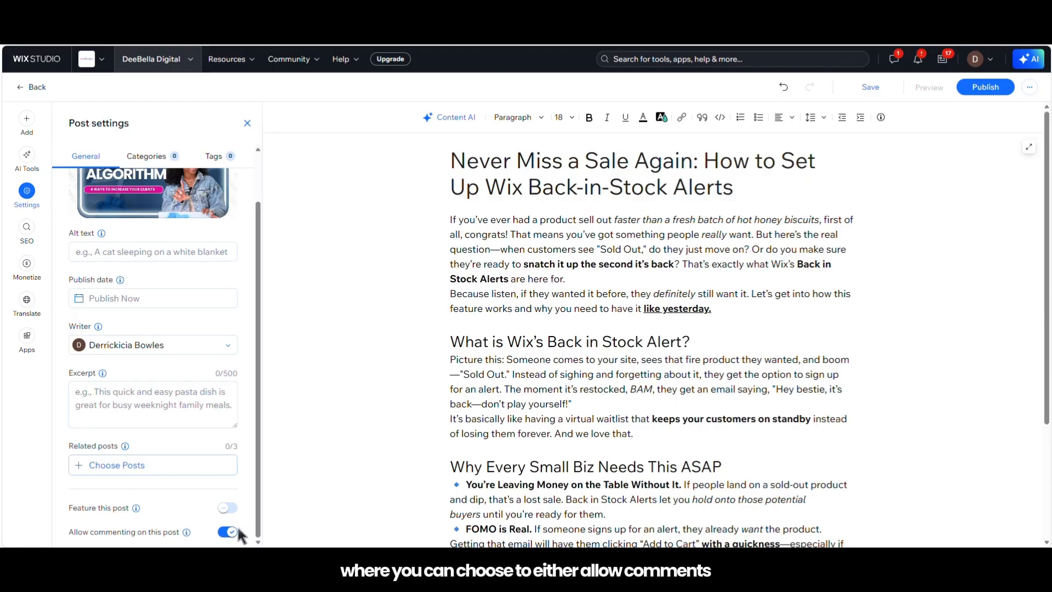
left_click_drag(254, 476, 259, 238)
Step: Assign the existing Wix category to the post and remove the assignment again
left_click(163, 159)
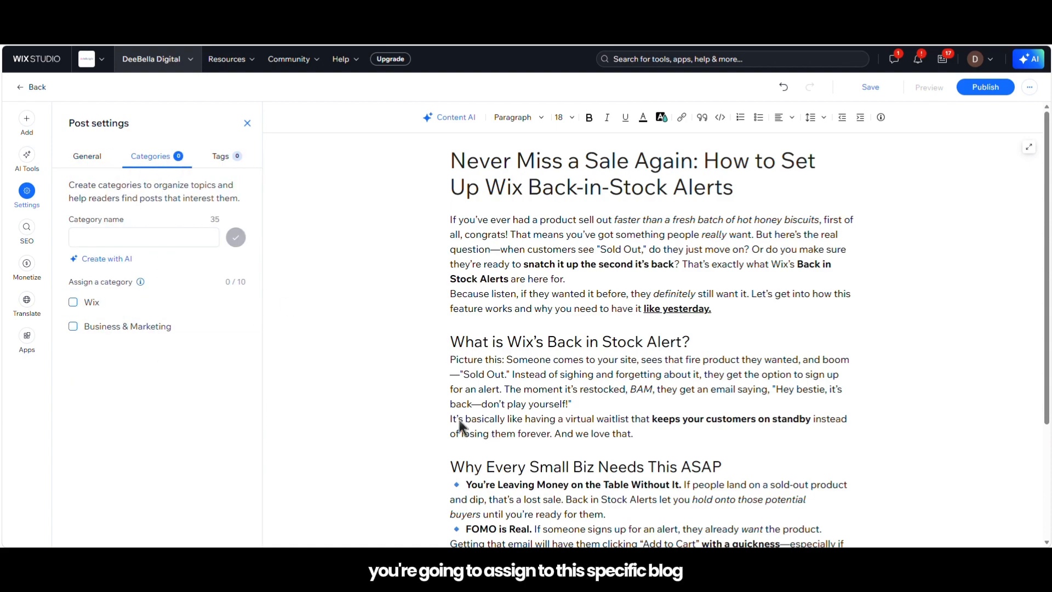
left_click(82, 302)
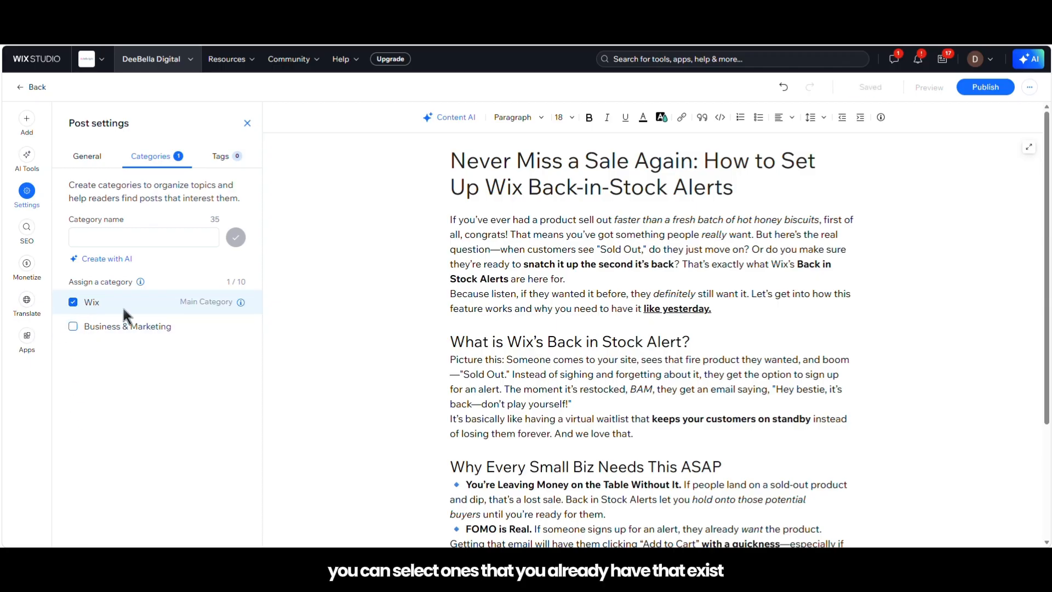
left_click(73, 303)
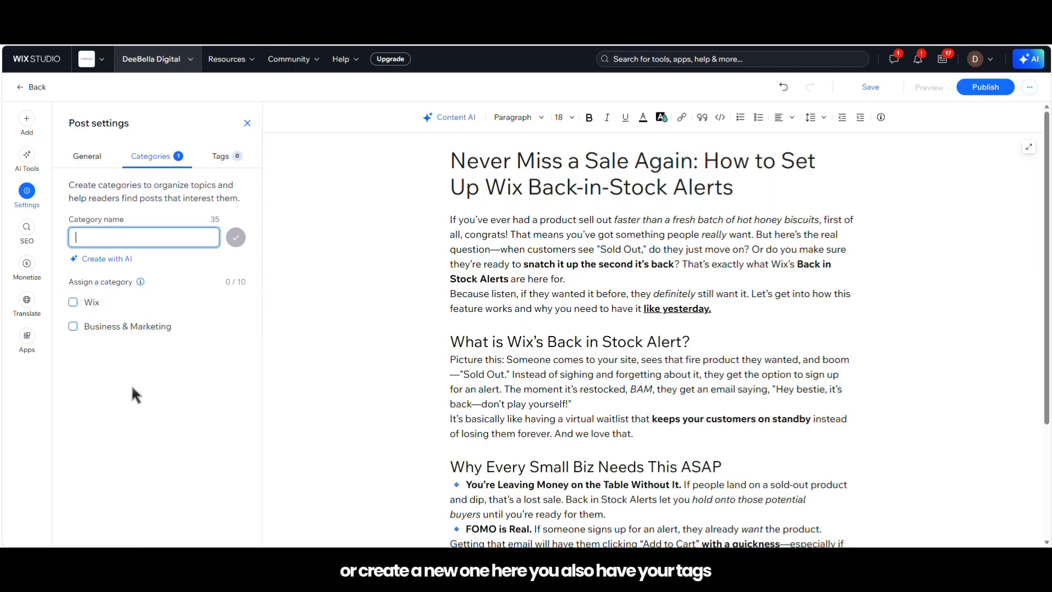
Step: Add the tag "Wix" to the post
left_click(219, 159)
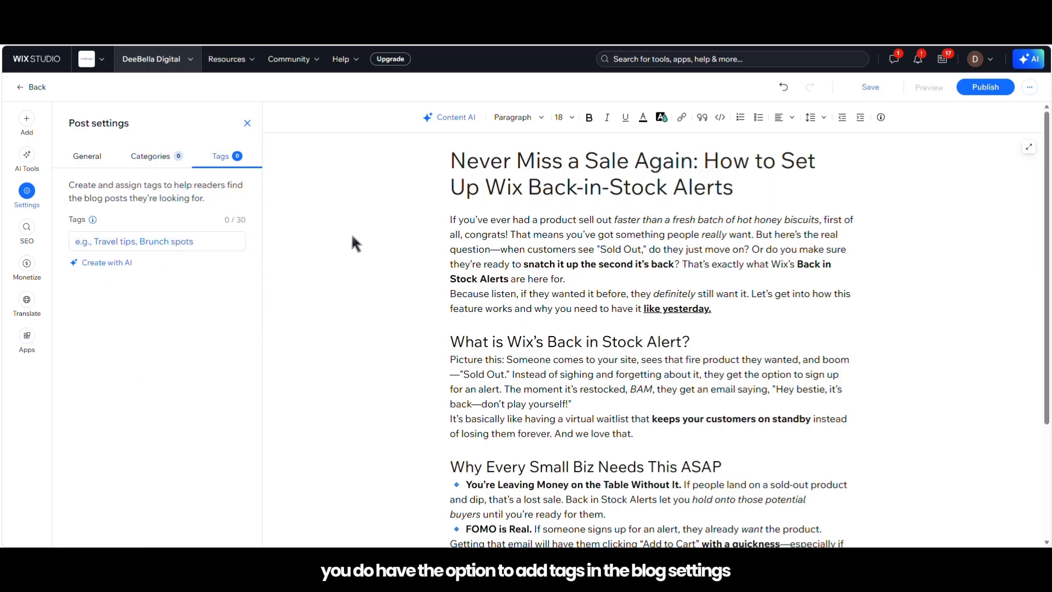
left_click(139, 244)
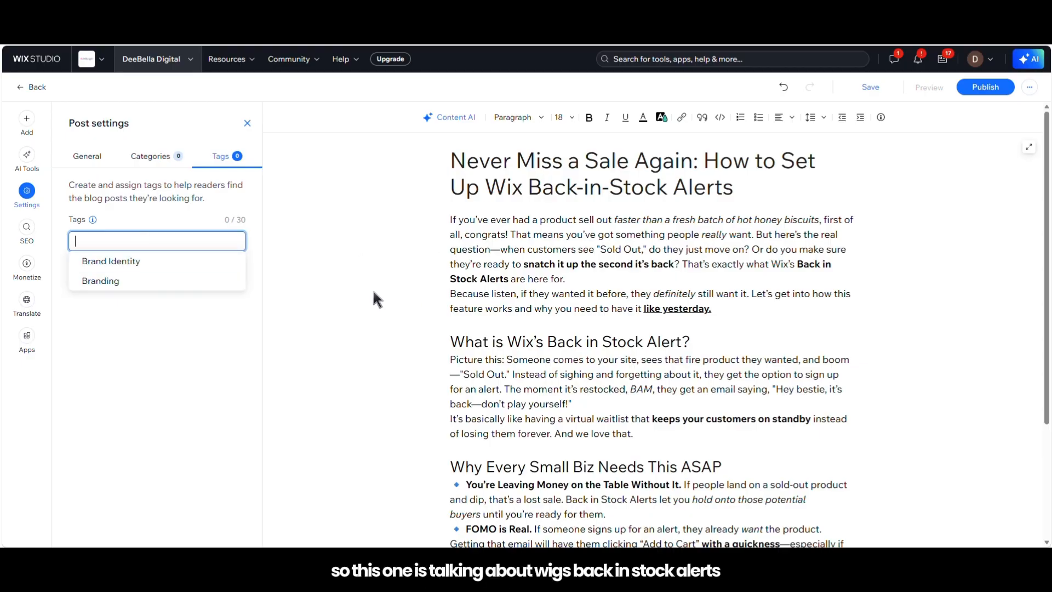
left_click(104, 238)
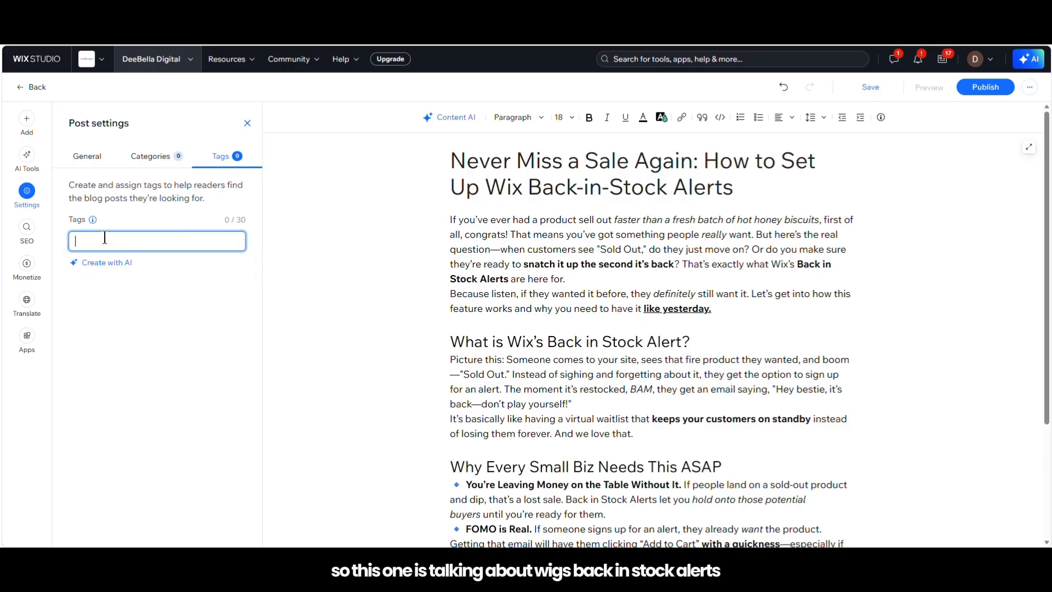
type("Wi")
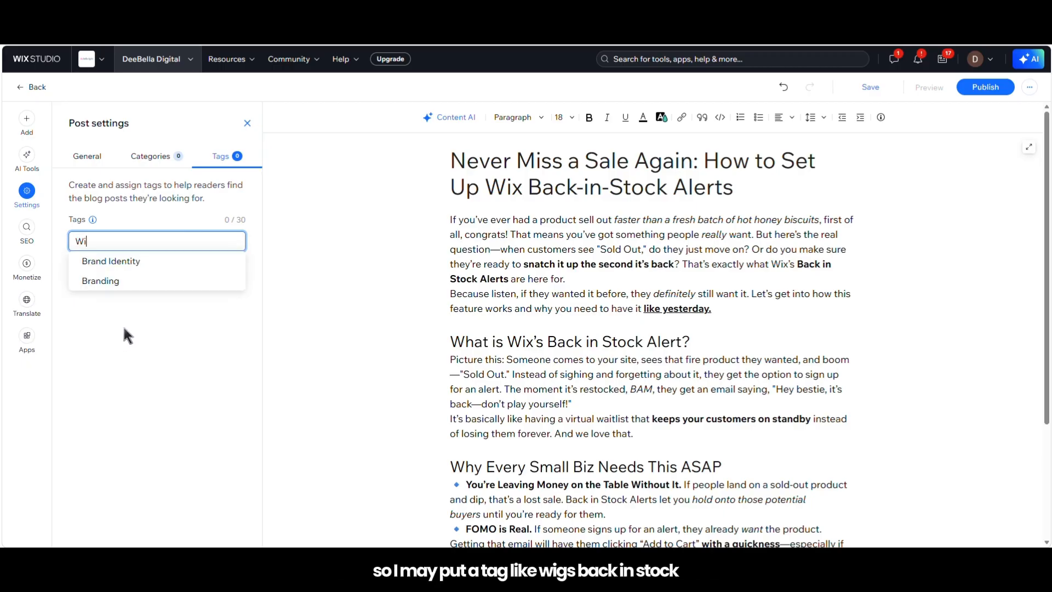
type("x")
key("Return")
Step: Add the tags "Back in Stock" and "Customer Retention" to the post
type("Back in Stick")
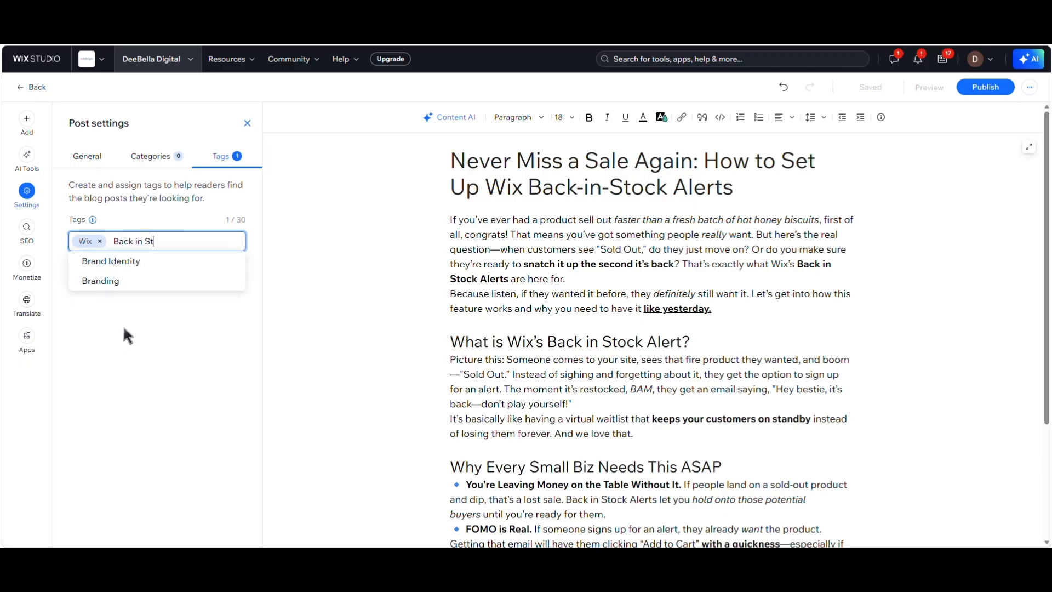
key("BackSpace")
key("BackSpace")
key("BackSpace")
type("ock")
key("Return")
type("Customer Retention")
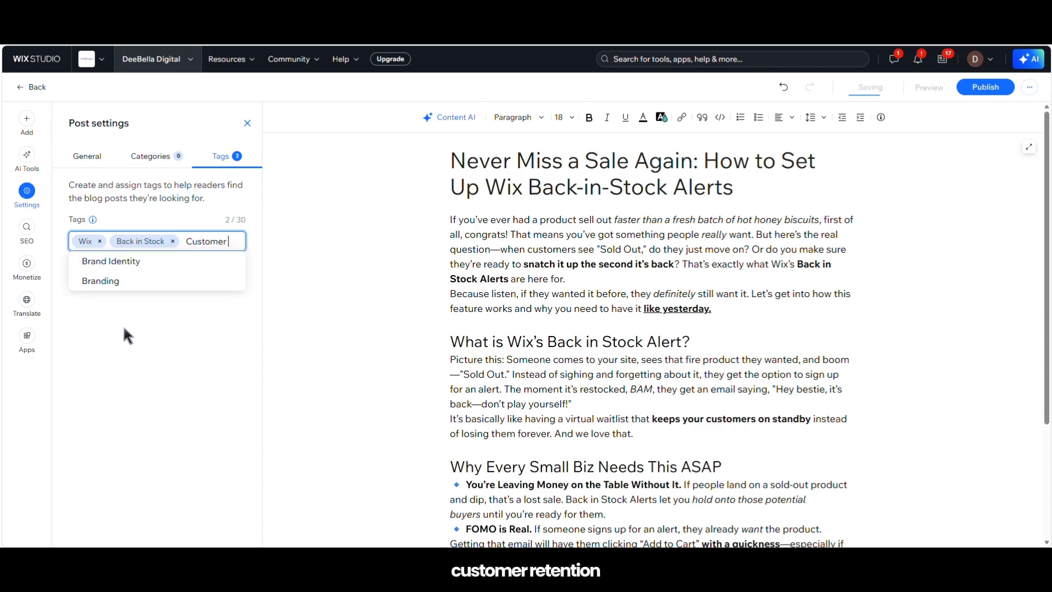
key("Return")
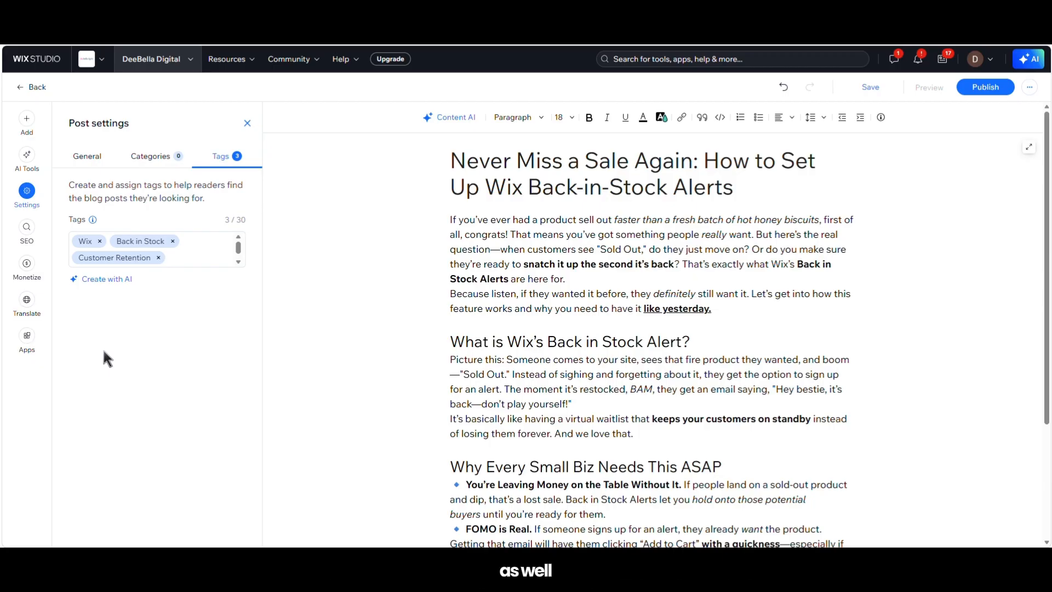
Step: Look through the post editor's monetization and translation offers and its recommended blog apps
left_click(27, 264)
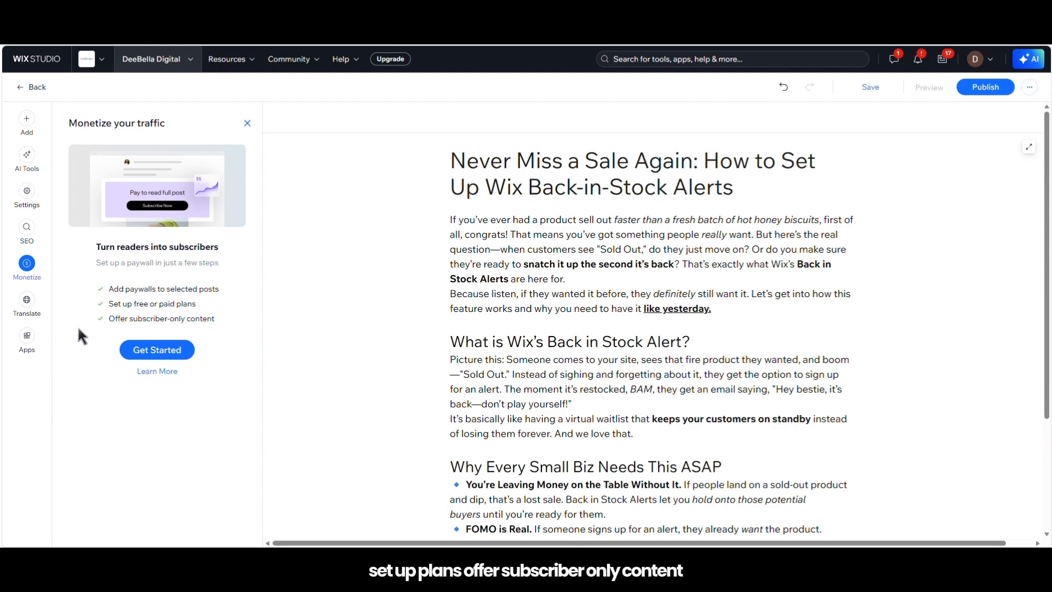
left_click(25, 312)
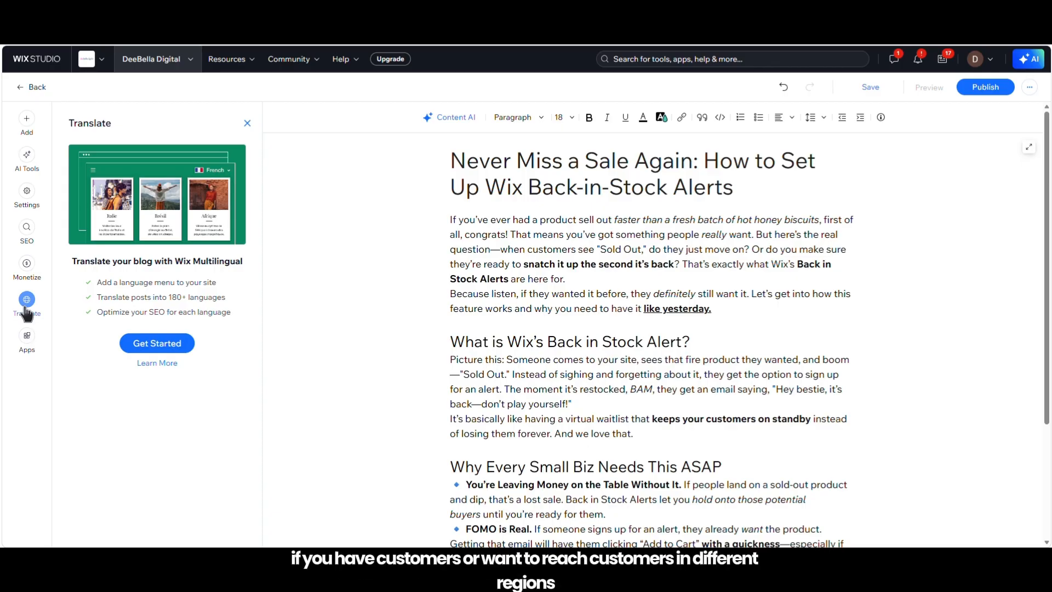
left_click(27, 336)
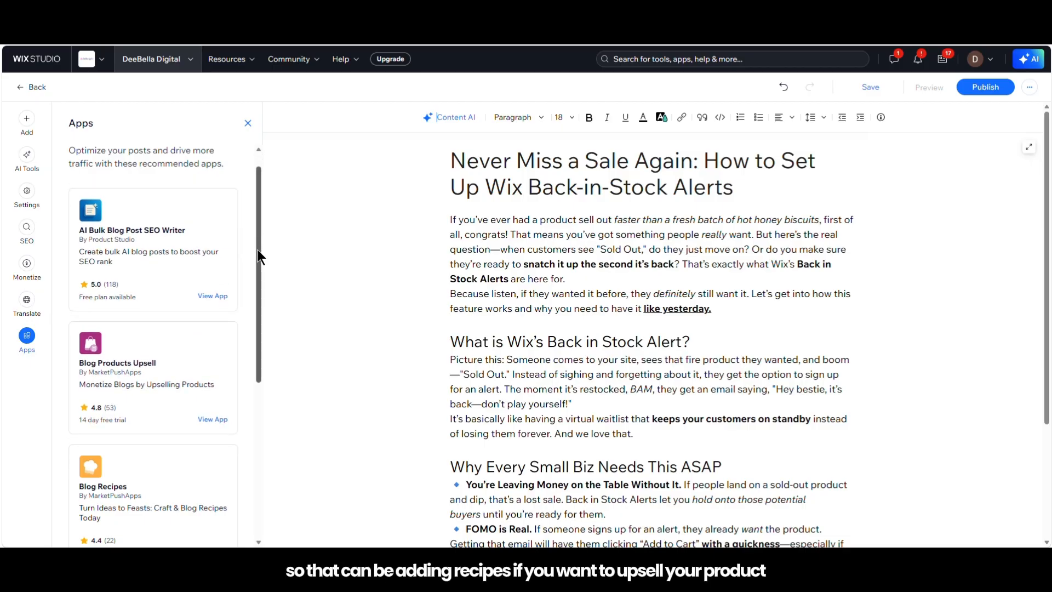
left_click_drag(257, 248, 258, 413)
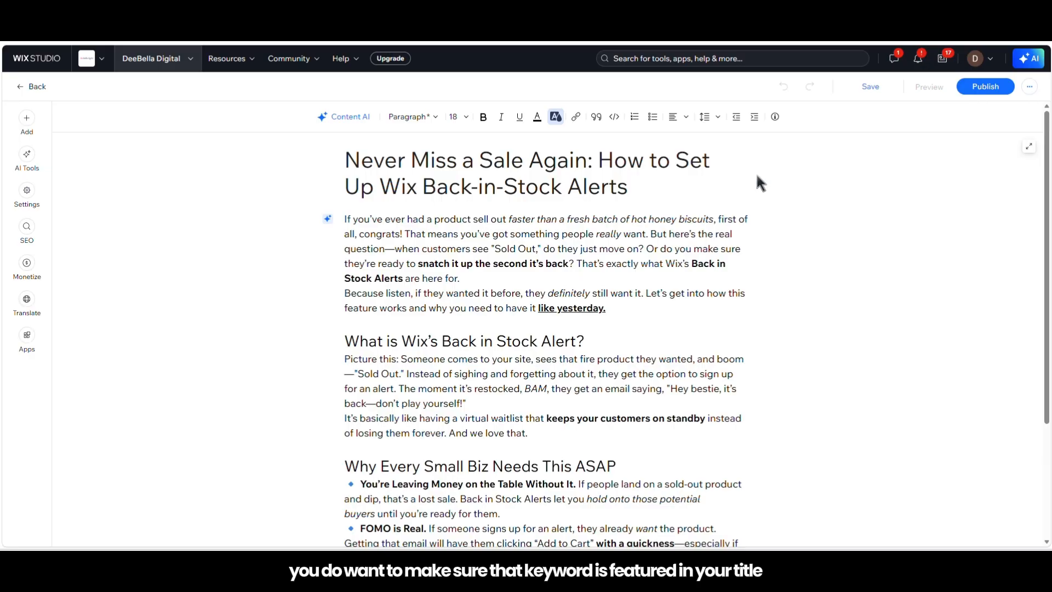
Step: Check the keyword's placement by highlighting "Back-in-Stock Alerts" in the title and "Back in Stock Alerts" in the first paragraph
left_click_drag(422, 186, 660, 184)
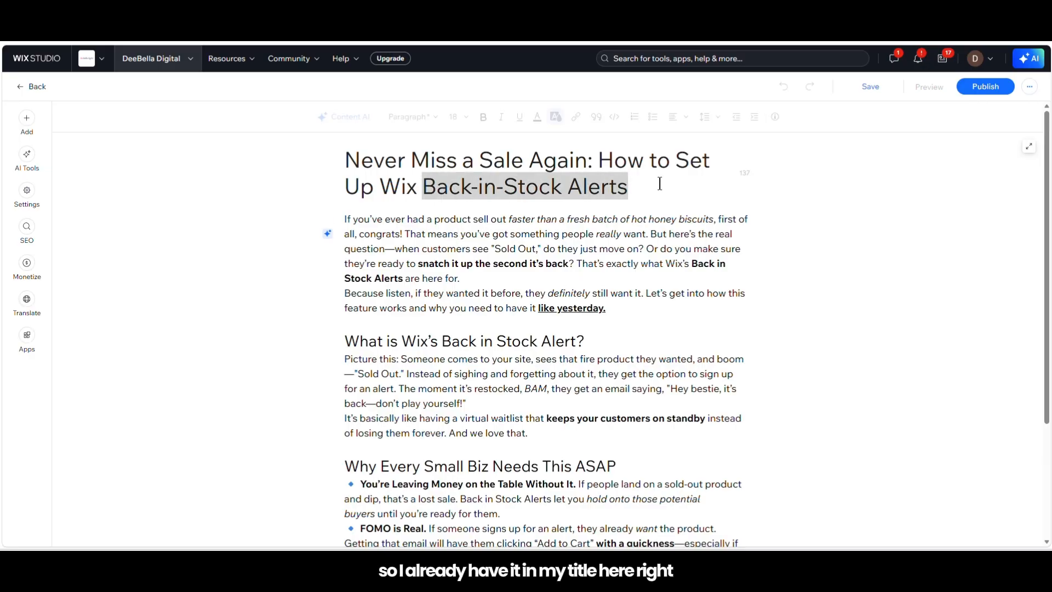
left_click(668, 267)
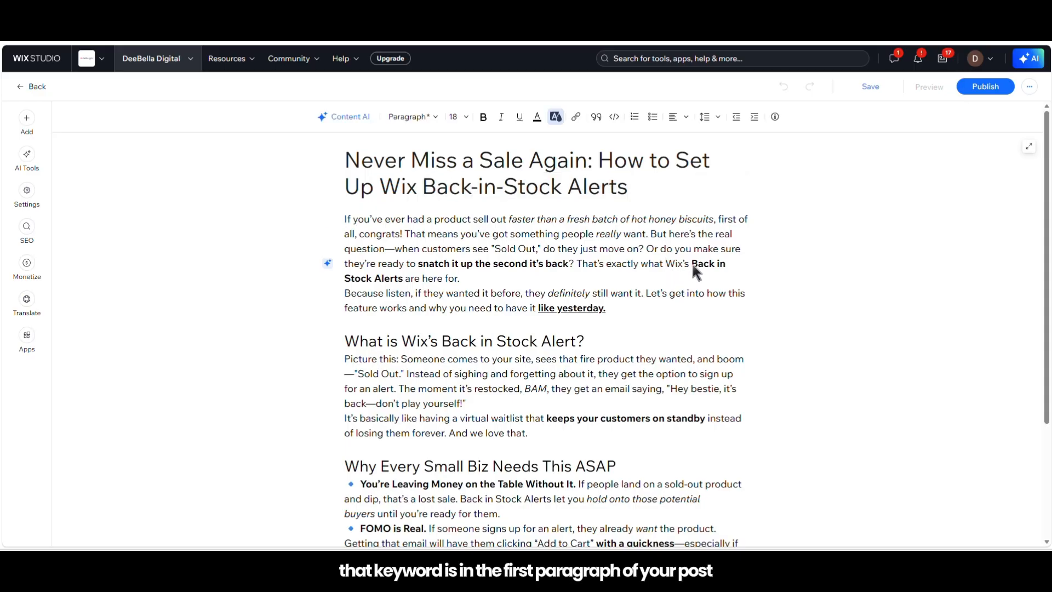
left_click_drag(692, 264, 402, 279)
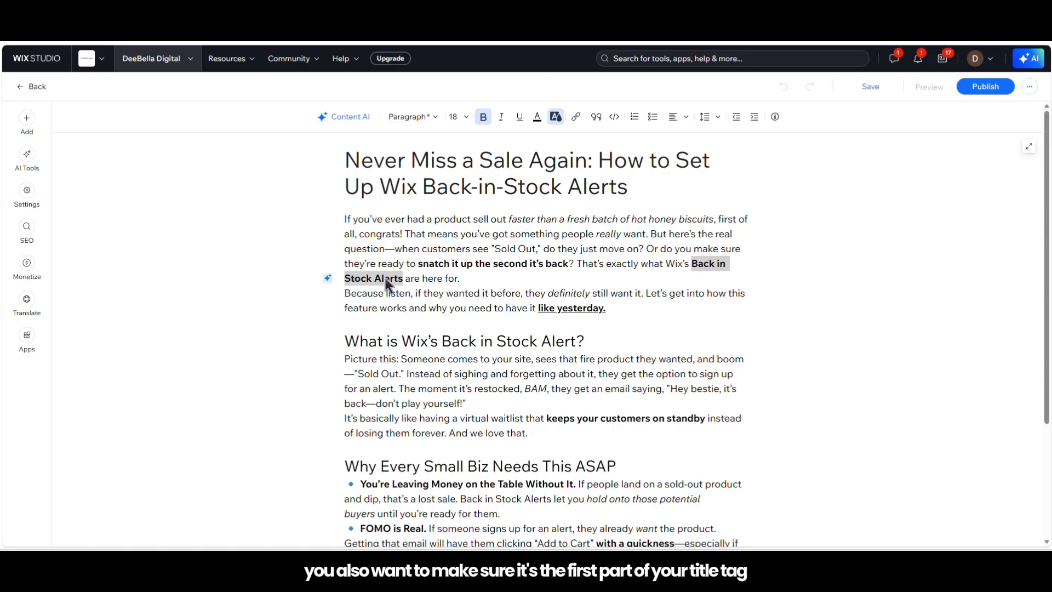
Step: Shorten the title tag in the post's basic SEO settings to "Wix Back-in-Stock Alerts"
left_click(31, 225)
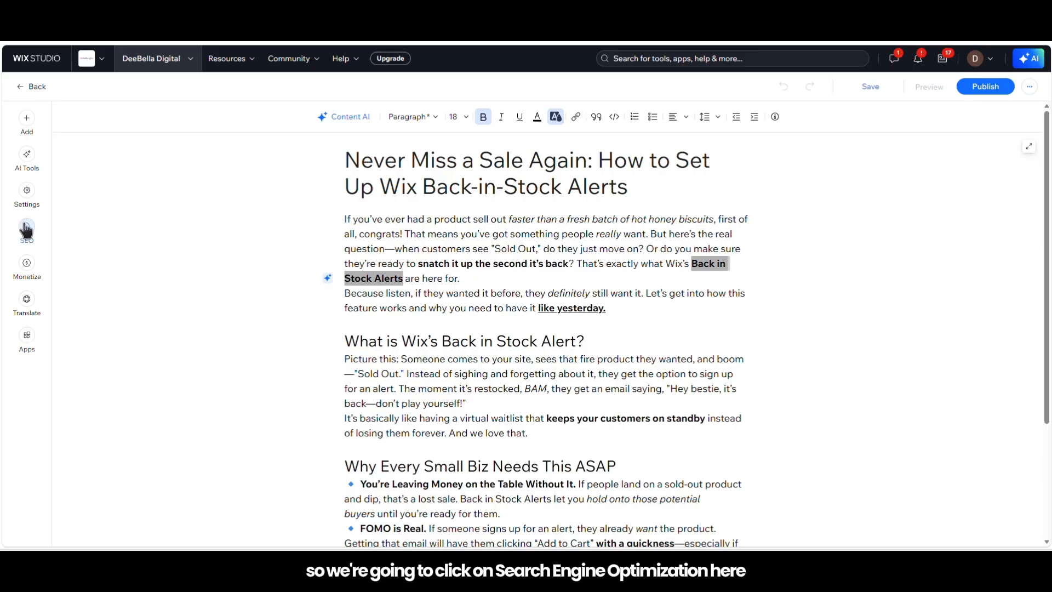
left_click(26, 235)
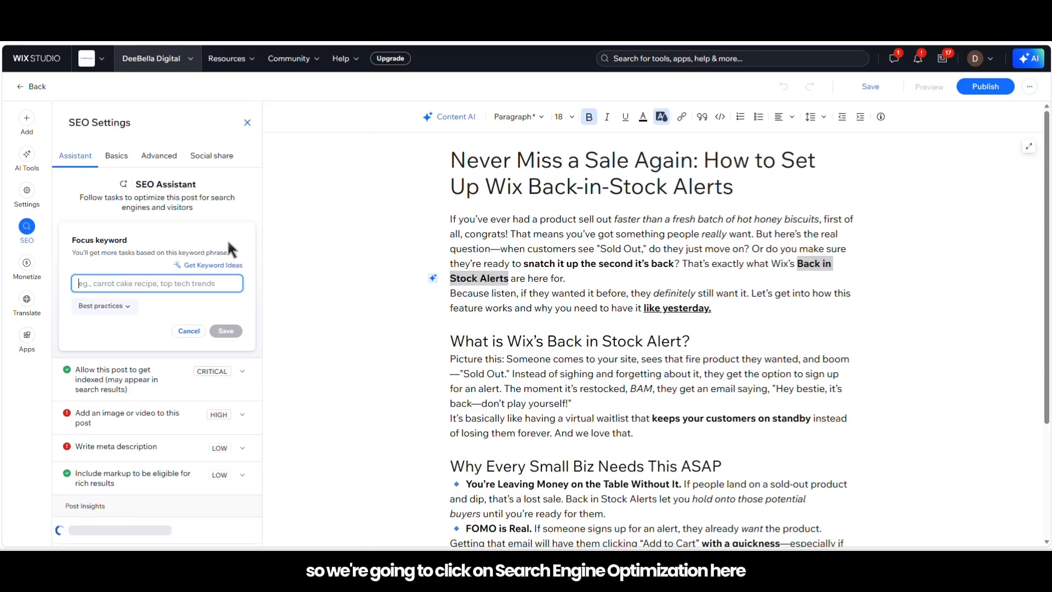
left_click(116, 155)
left_click(98, 288)
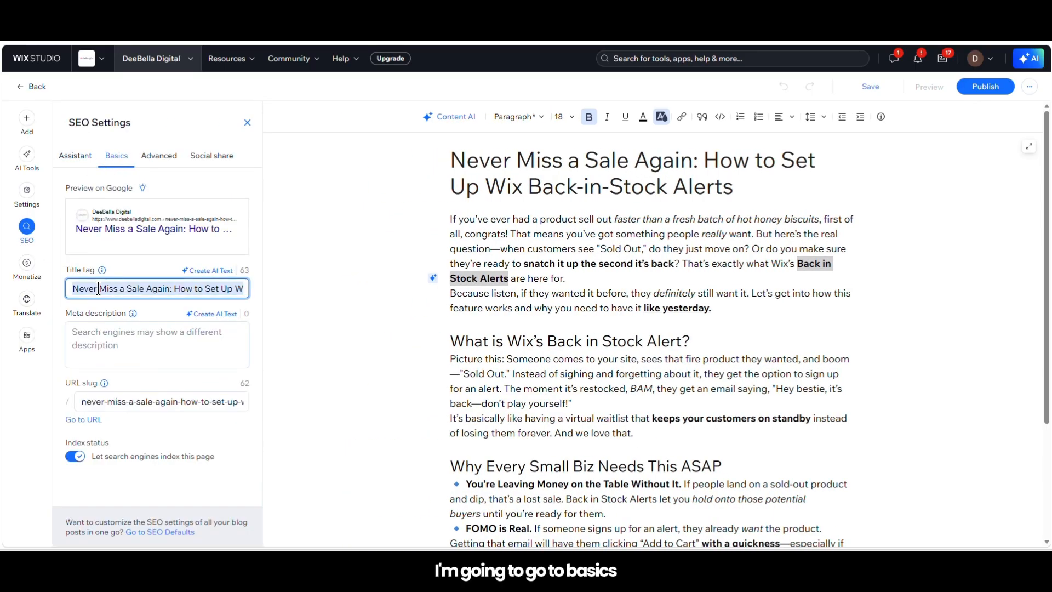
left_click(75, 289)
left_click_drag(76, 289, 279, 296)
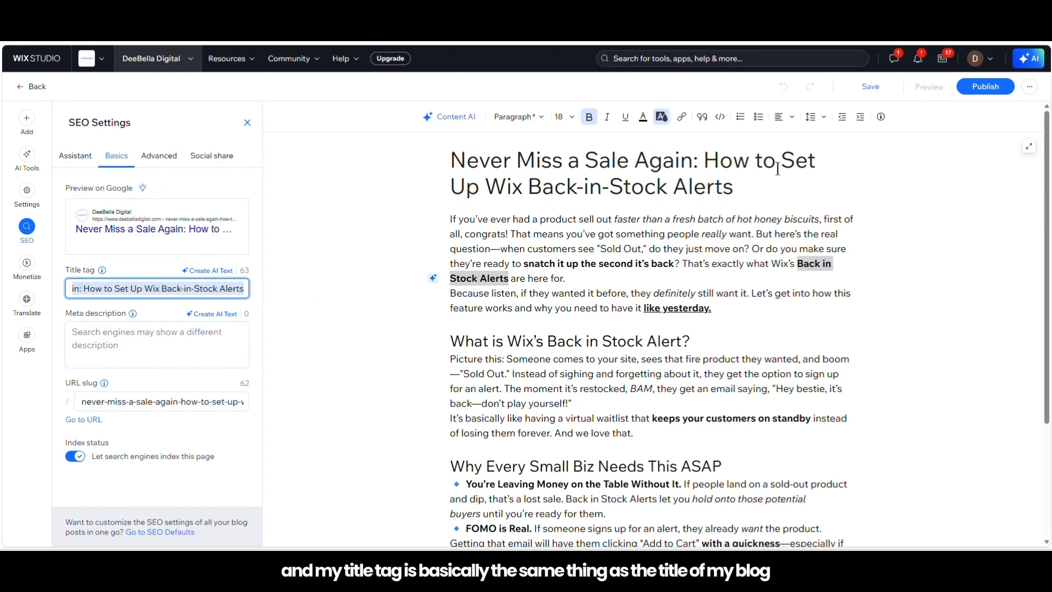
left_click(199, 289)
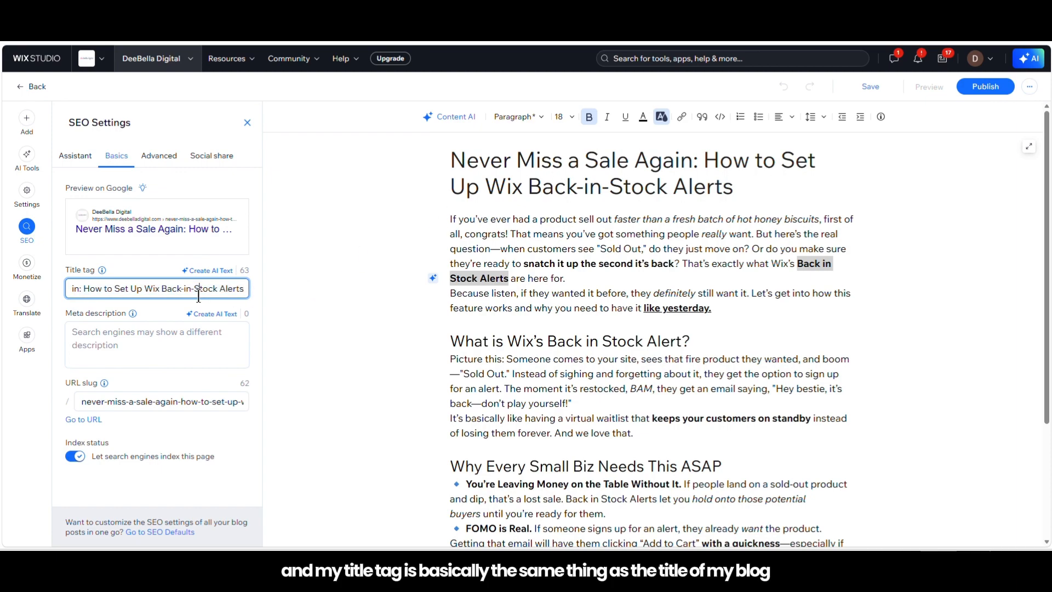
left_click(163, 289)
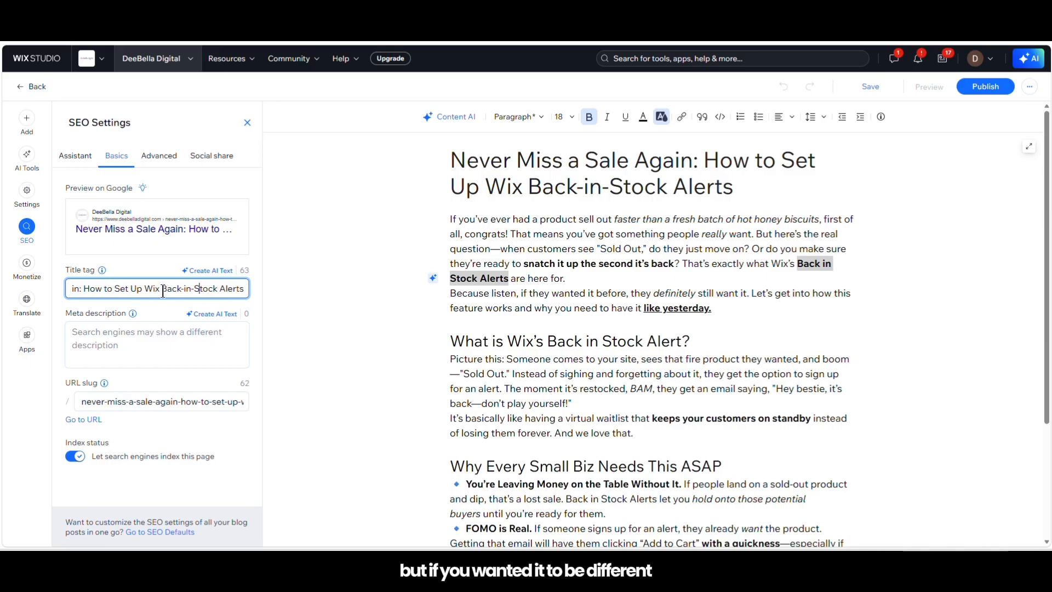
key("shift+Home")
key("BackSpace")
type("Wix")
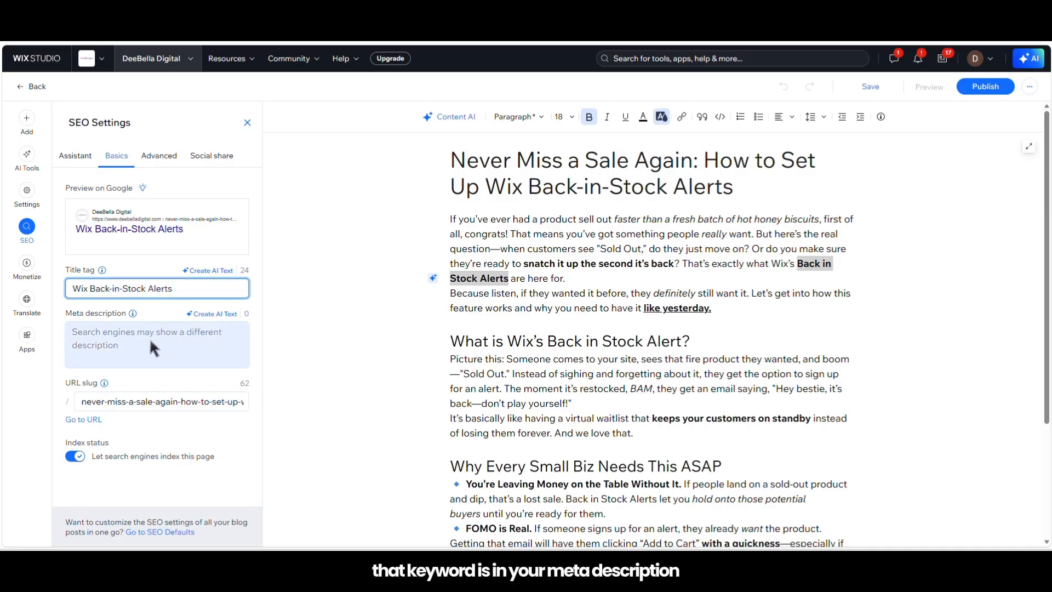
Step: Replace the post's URL slug with "wix-back-in-stock-alert" in the basic SEO settings
left_click(128, 335)
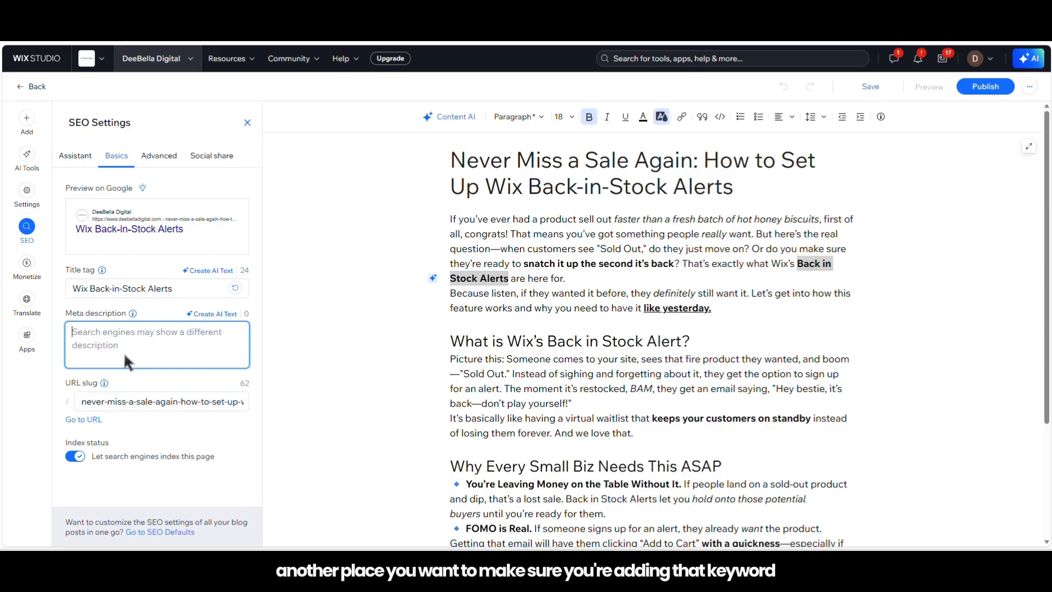
left_click(99, 395)
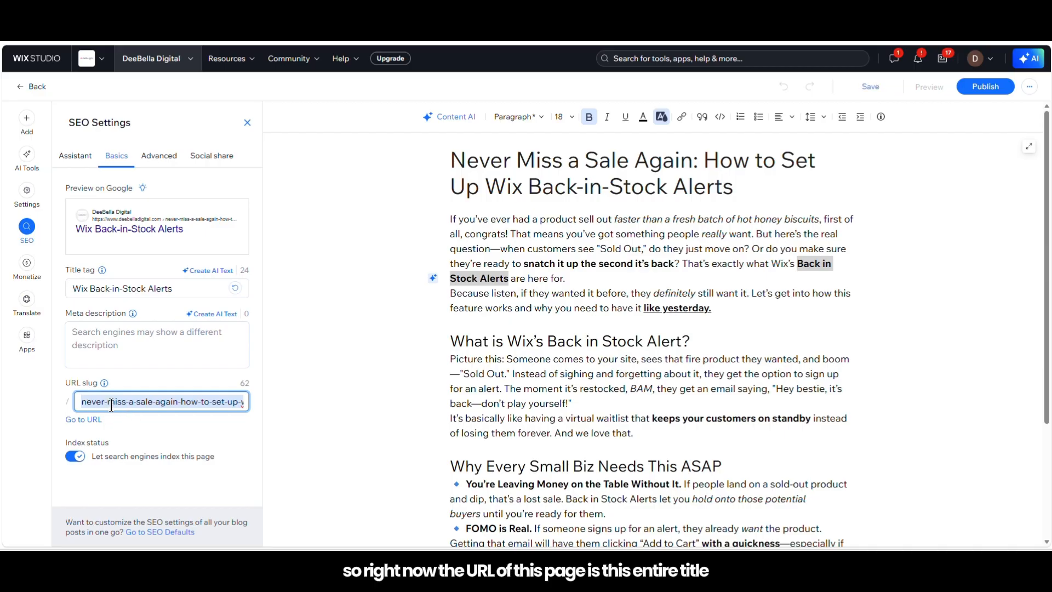
left_click(111, 405)
left_click_drag(86, 404, 399, 403)
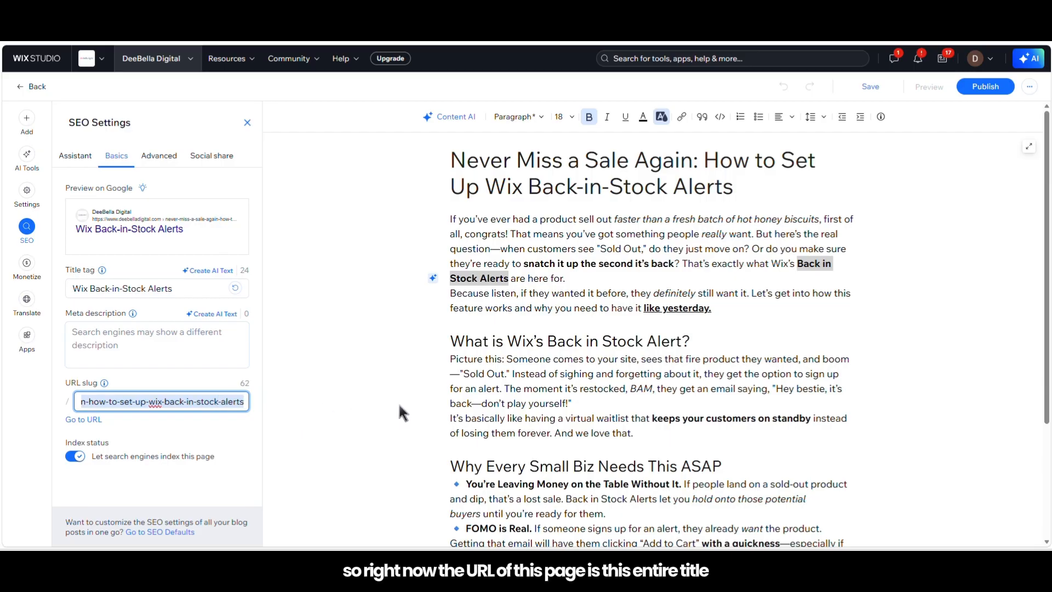
key("BackSpace")
key("BackSpace")
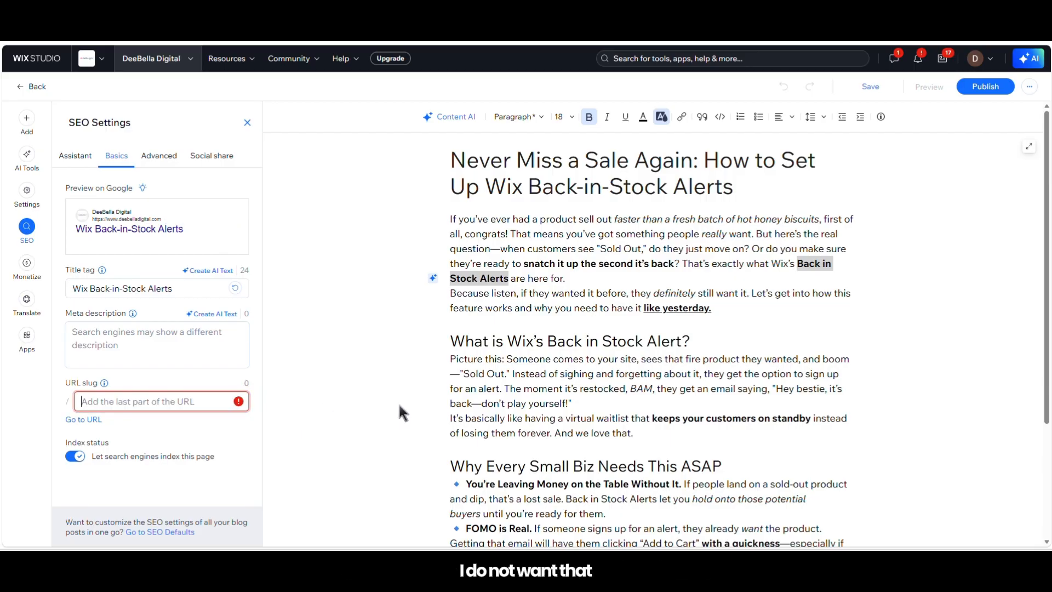
type("wix-")
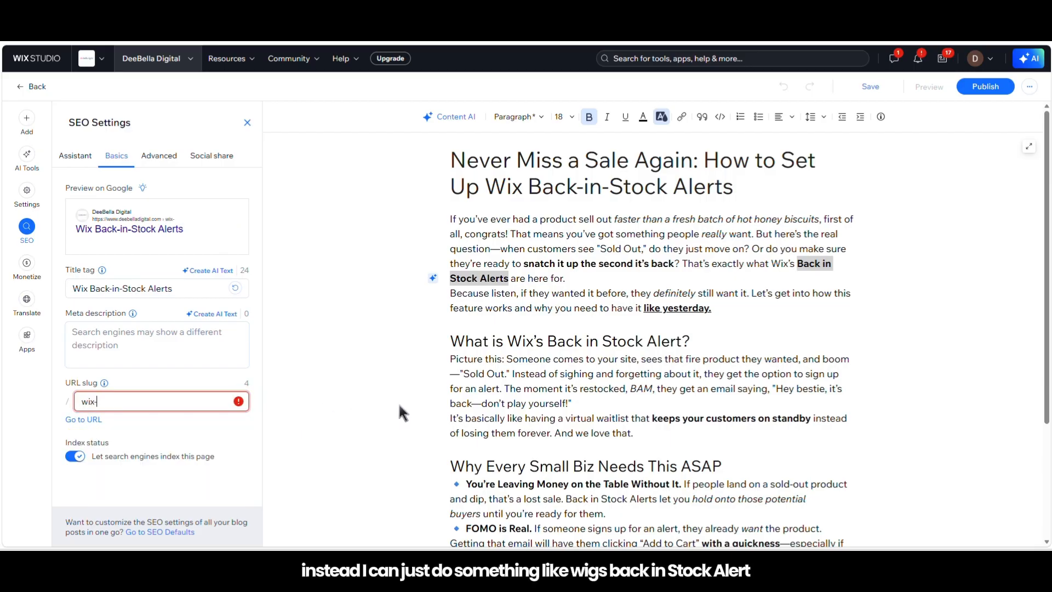
type("back")
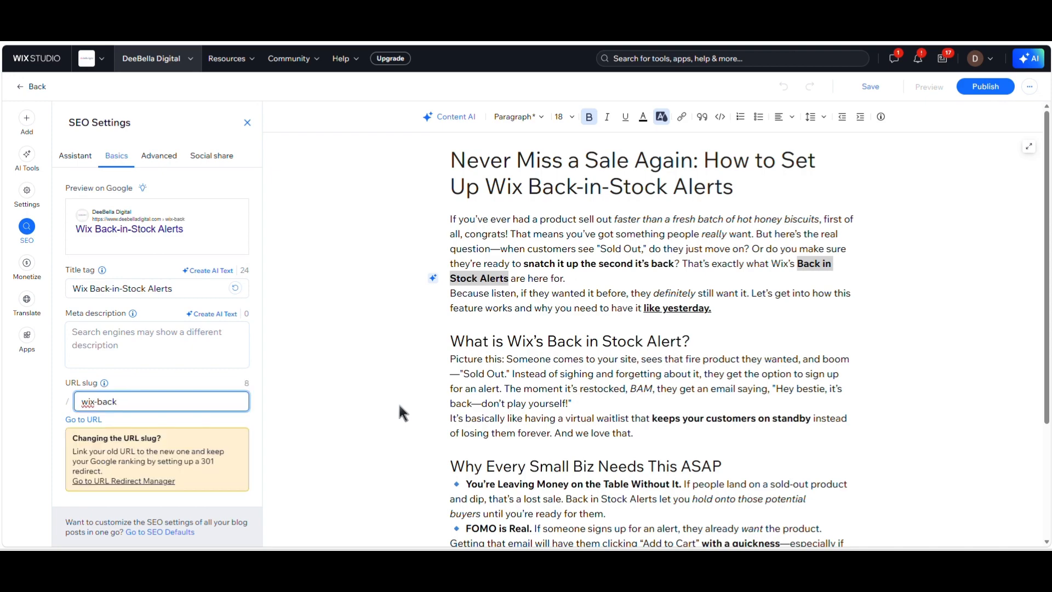
type("-in-stock-alert")
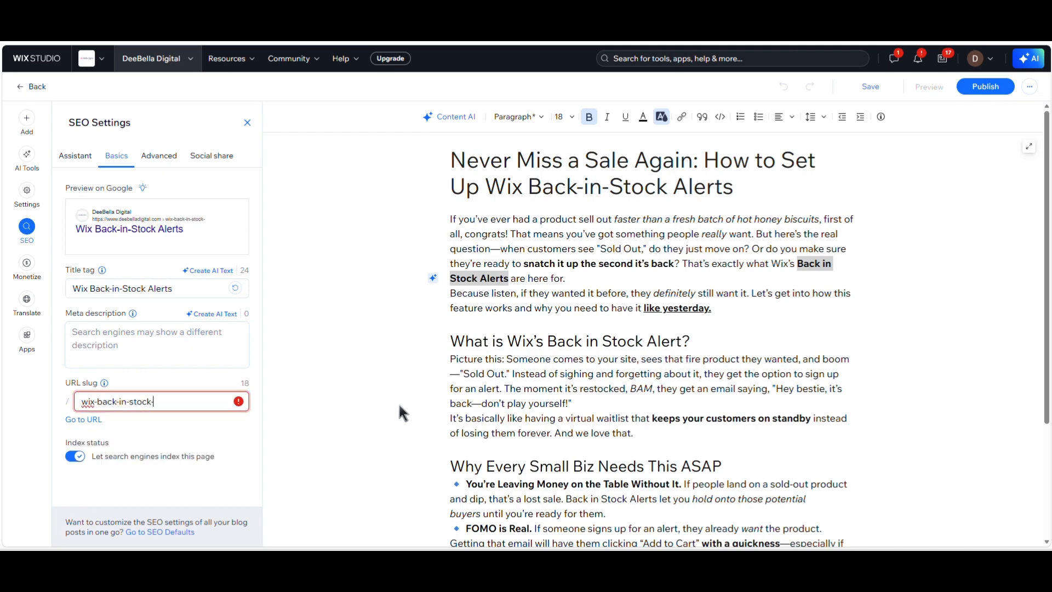
left_click(436, 346)
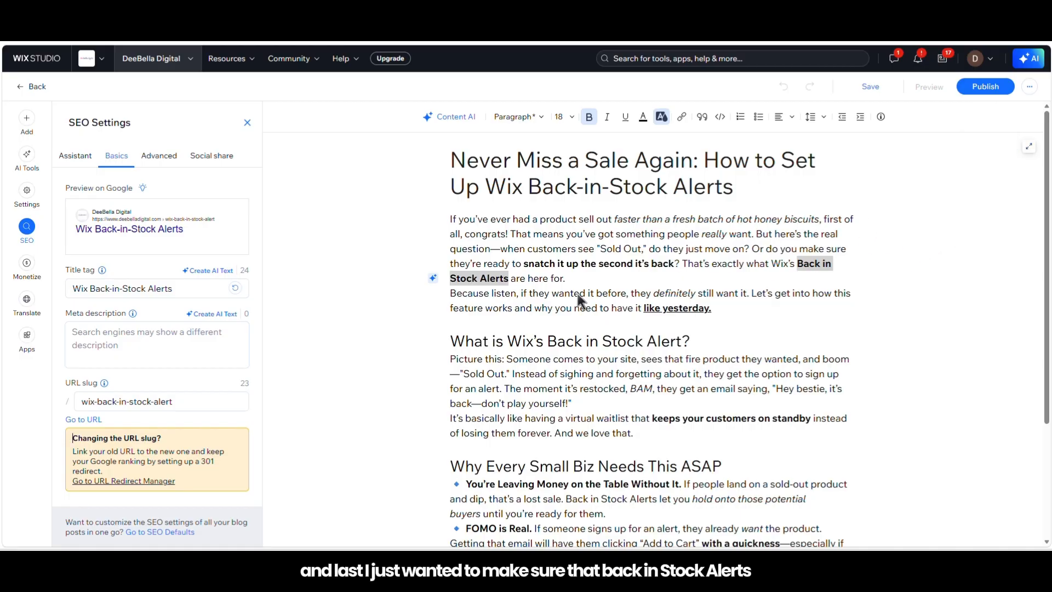
Step: Check the body text for the keyword by highlighting "Back in Stock Alerts" under the heading "Why Every Small Biz Needs This ASAP"
left_click_drag(1049, 193, 1050, 272)
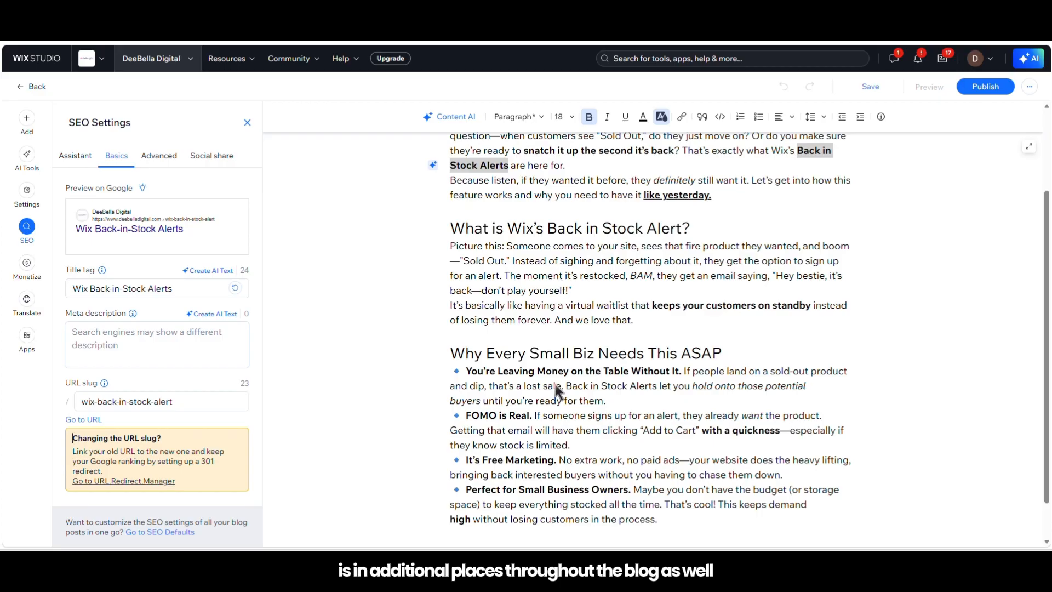
left_click_drag(566, 386, 641, 384)
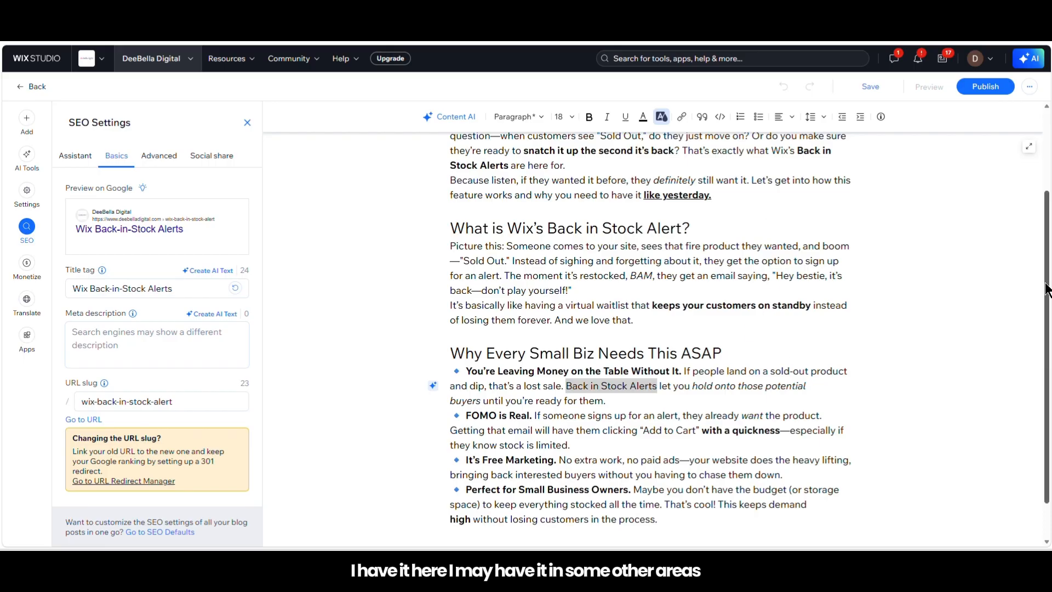
left_click_drag(1047, 283, 1028, 407)
scroll(629, 377, "up", 3)
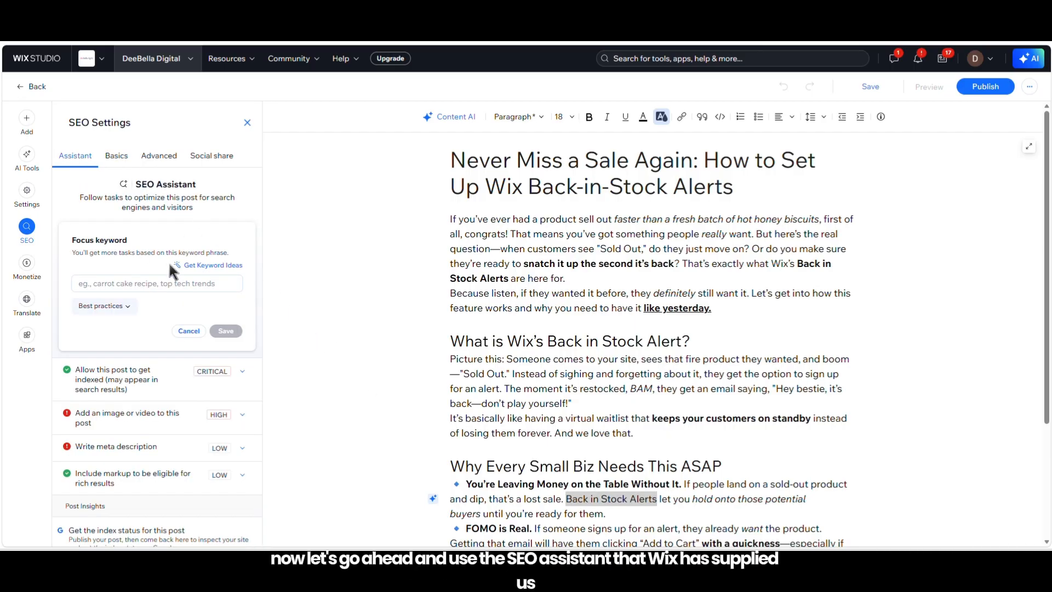
Step: Save "BAck in stock Alerts" as the post's focus keyword in the SEO Assistant
left_click(156, 284)
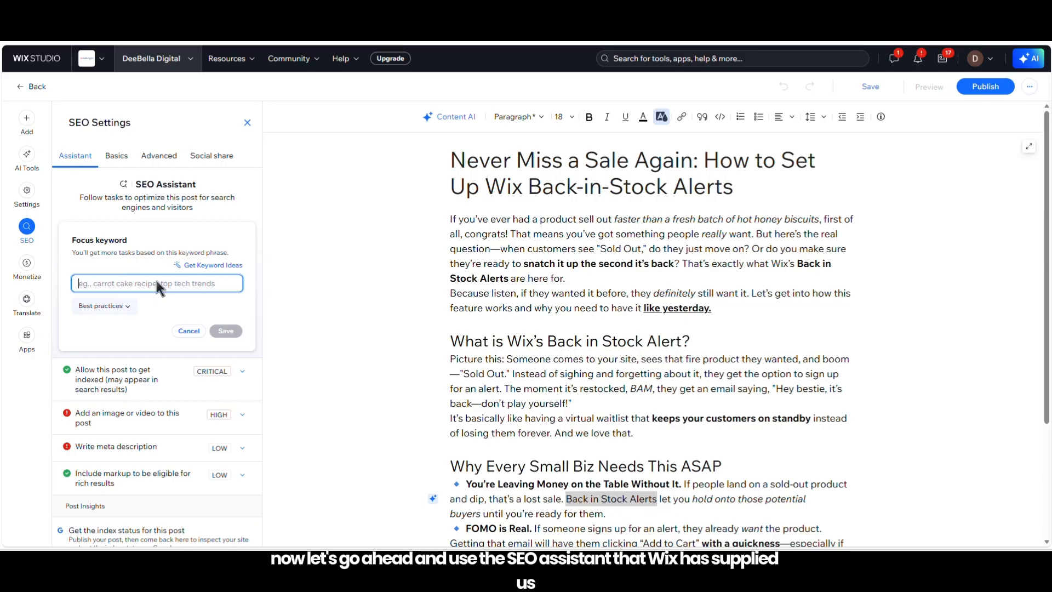
type("BAc")
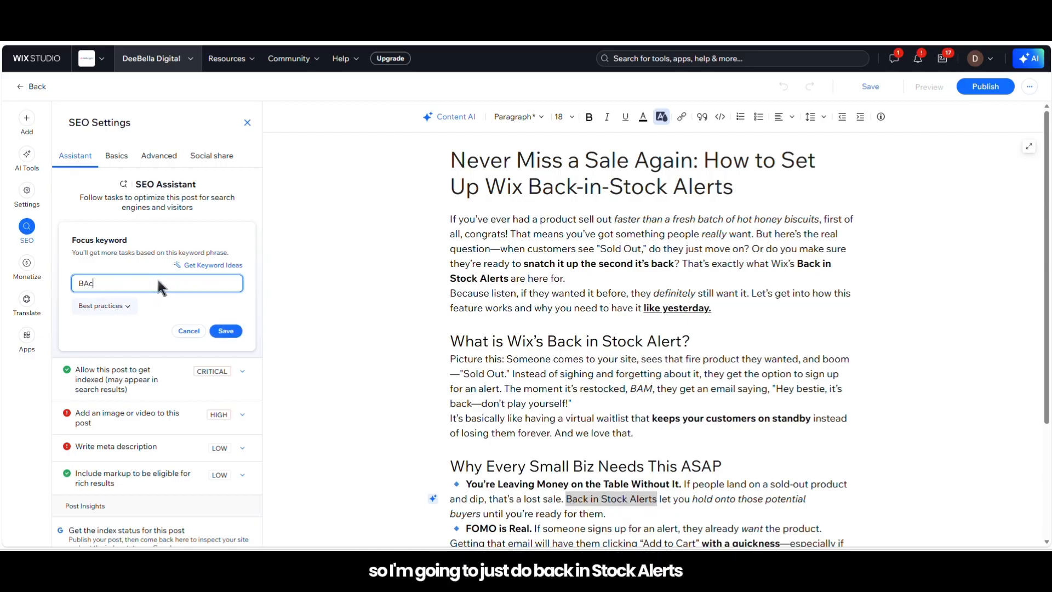
type("k in stock")
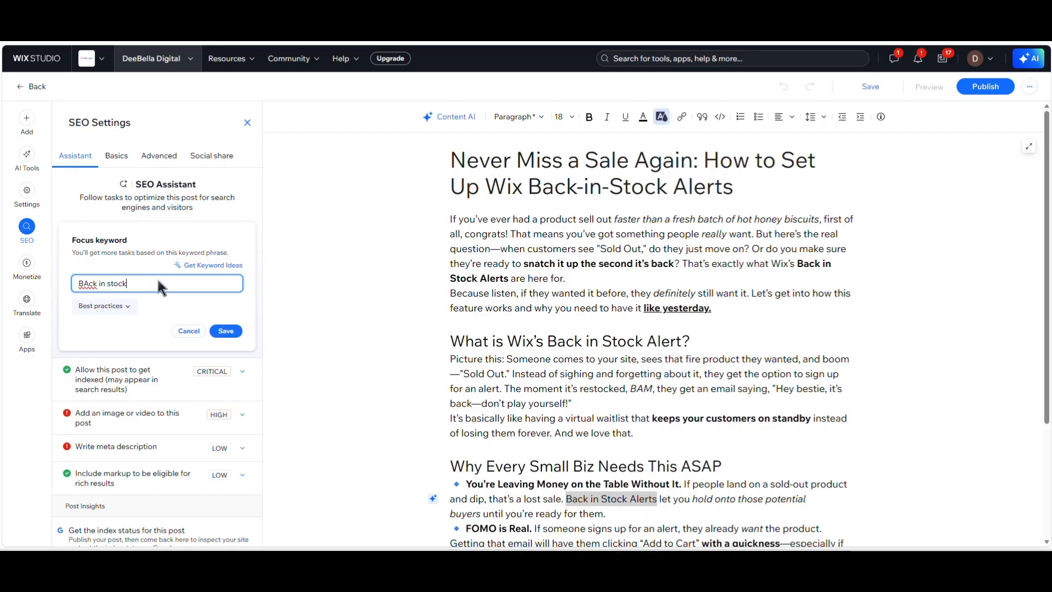
type(" Alerts")
left_click(226, 330)
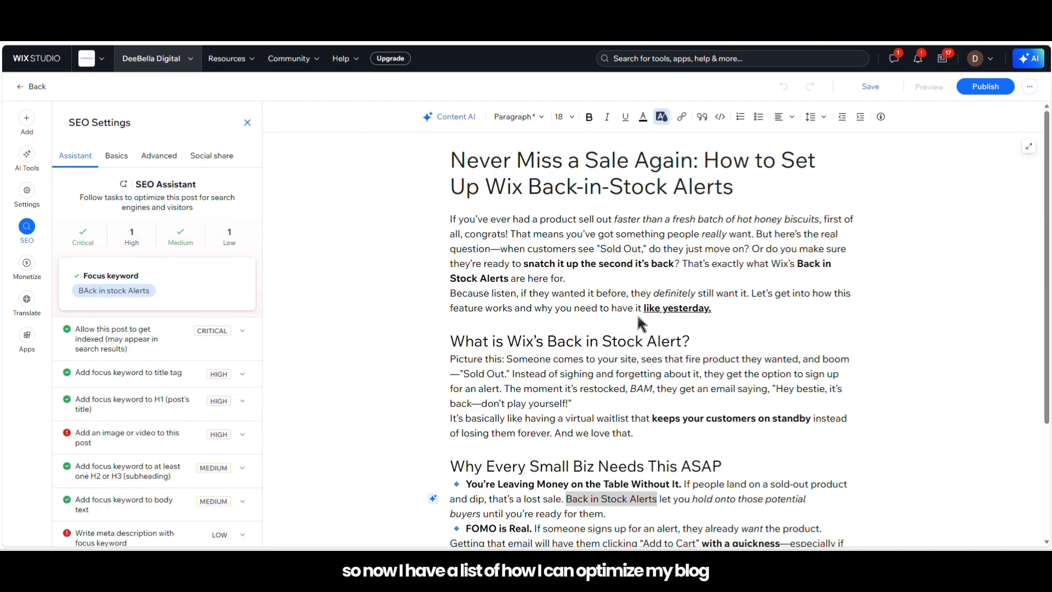
Step: Review the SEO Assistant's task list, including the details of the task for adding the focus keyword to the H1
scroll(1043, 167, "down", 1)
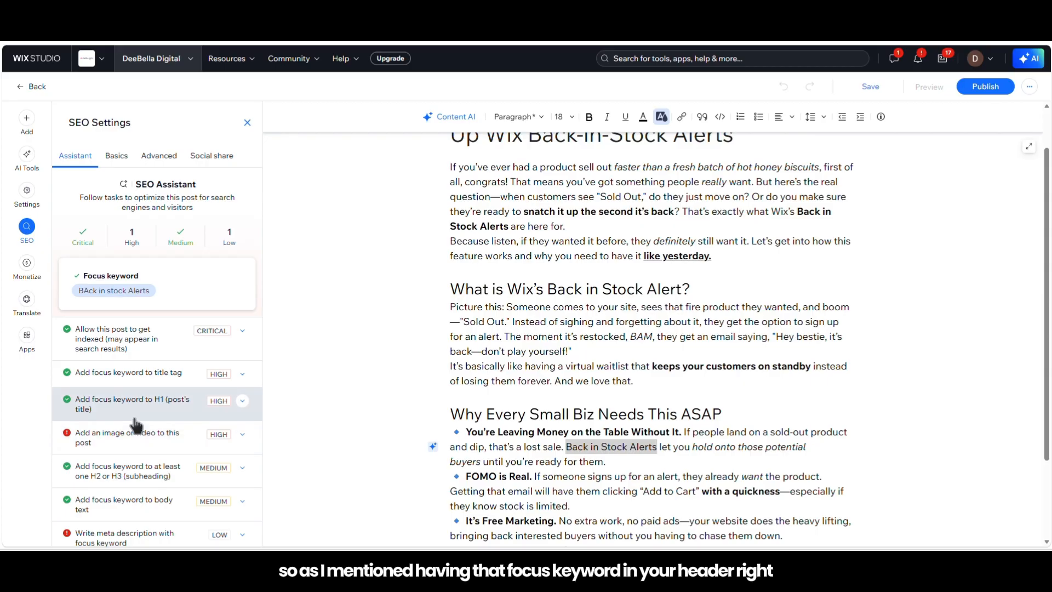
left_click(242, 401)
left_click(242, 401)
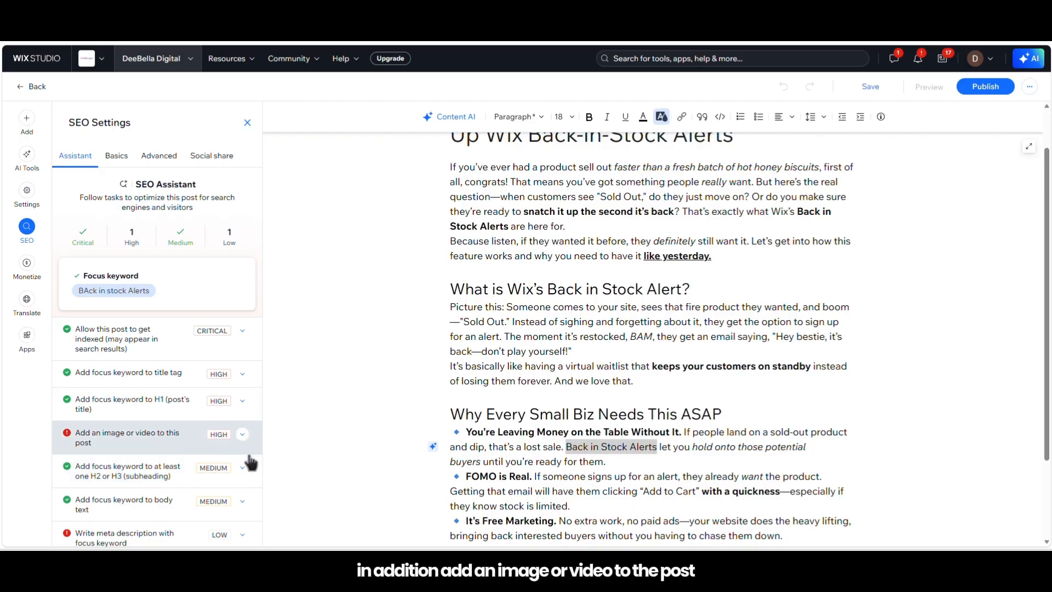
Step: Add an empty line above the first paragraph and insert the "beyond the ALGORITHM" image there from the site's media
left_click_drag(1046, 260, 1047, 221)
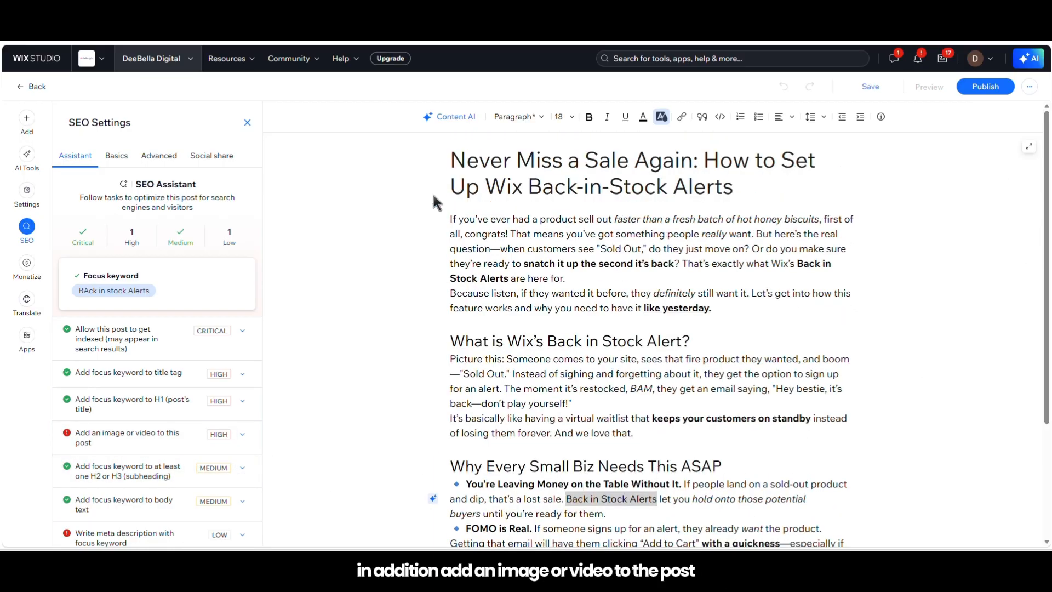
left_click(450, 219)
key("Return")
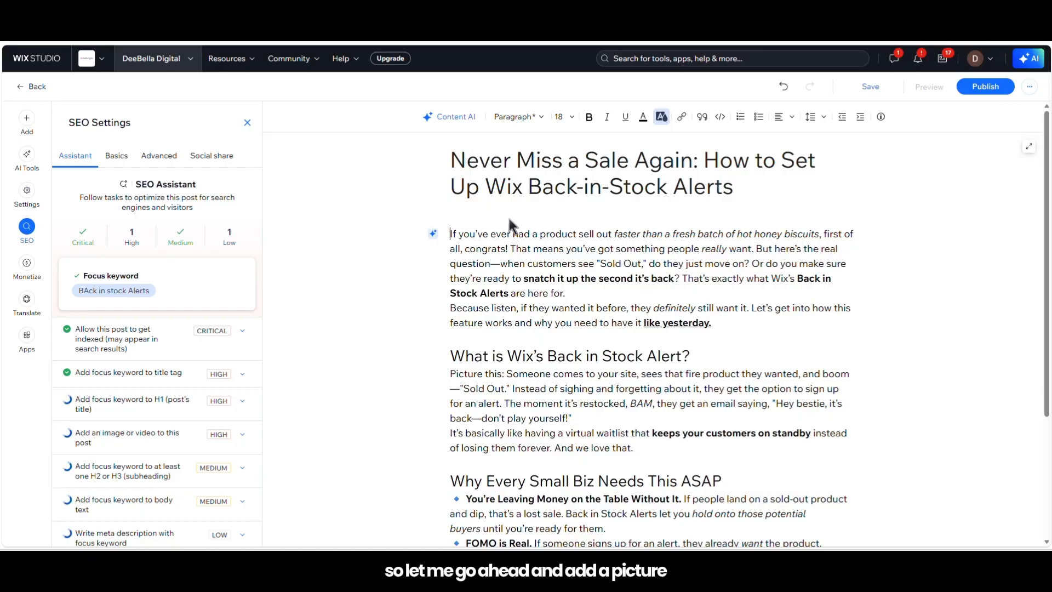
left_click(433, 218)
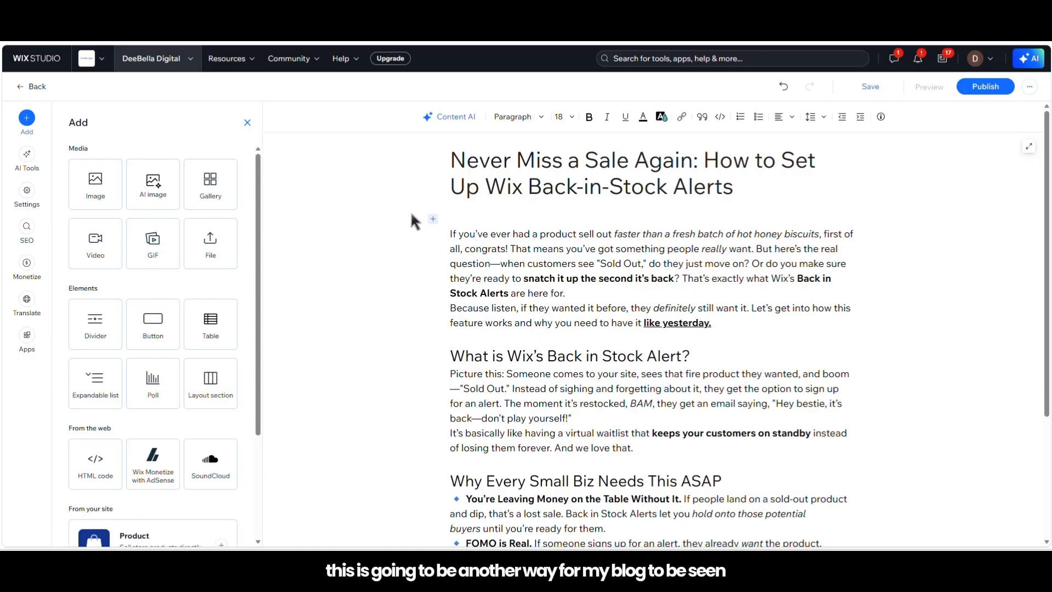
left_click(98, 189)
left_click(925, 515)
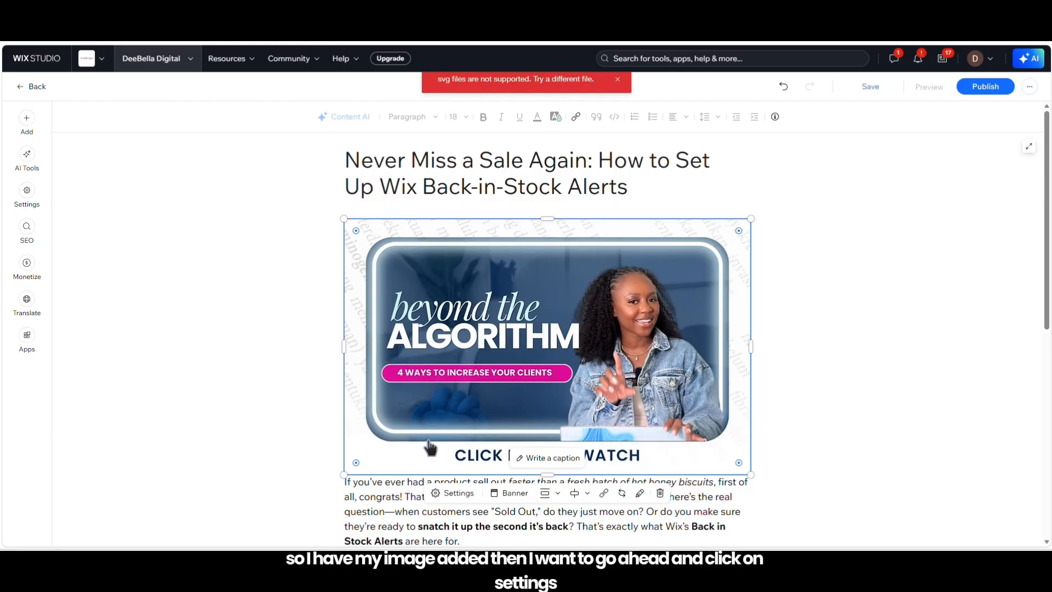
Step: Open the inserted image's settings and examine its alt text field
left_click(452, 493)
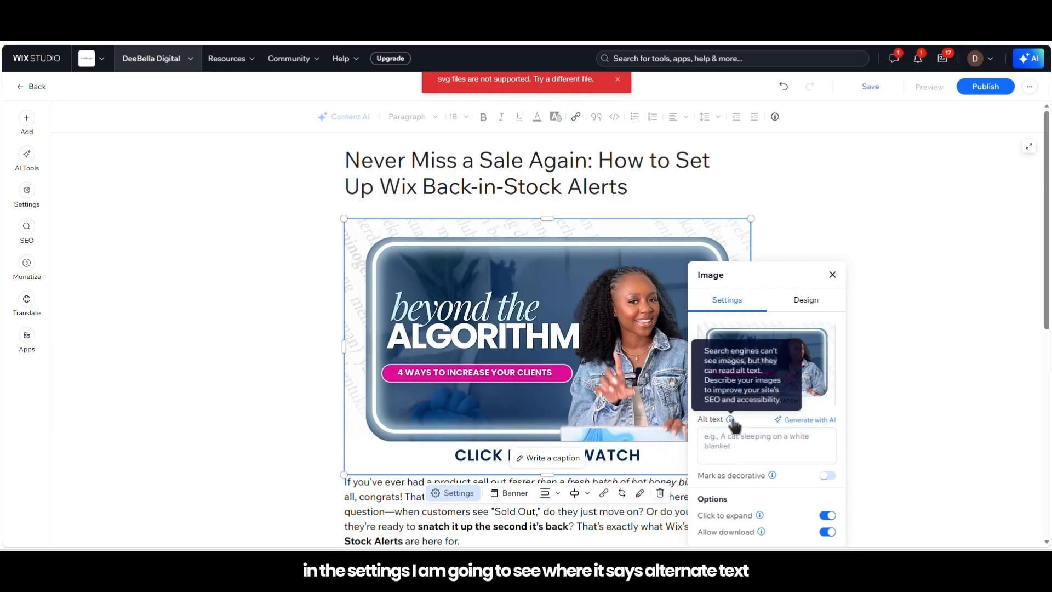
left_click(718, 442)
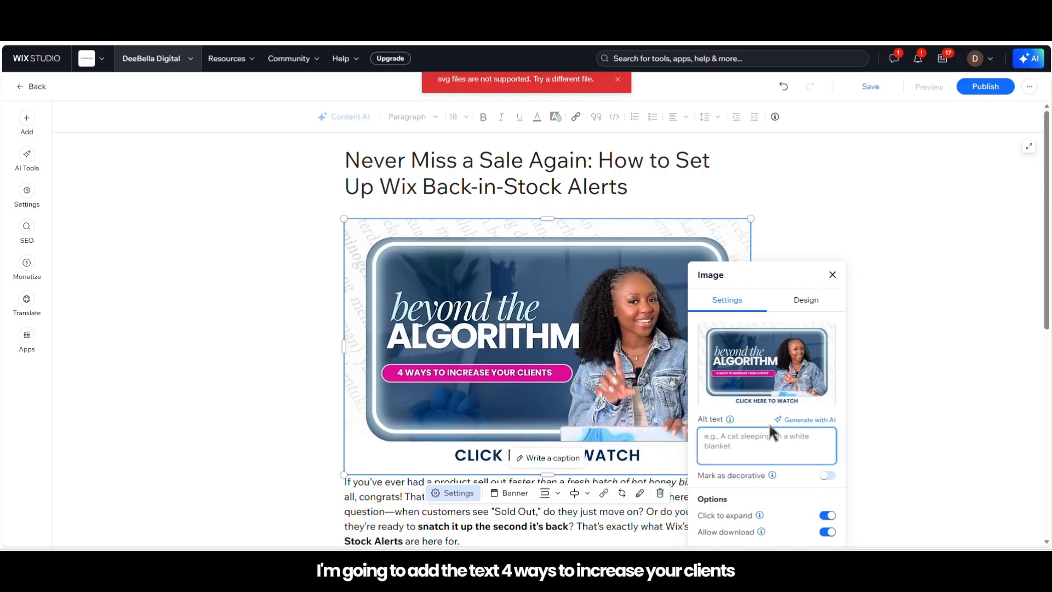
left_click(738, 449)
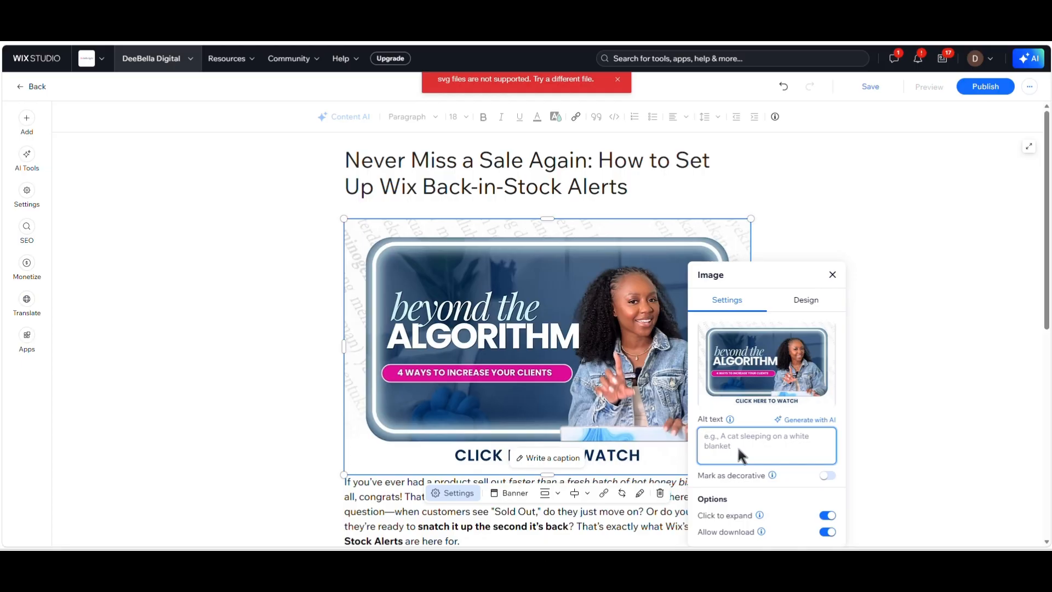
Step: Recheck the SEO Assistant's task list and look over the post's basic and advanced SEO settings
left_click(26, 227)
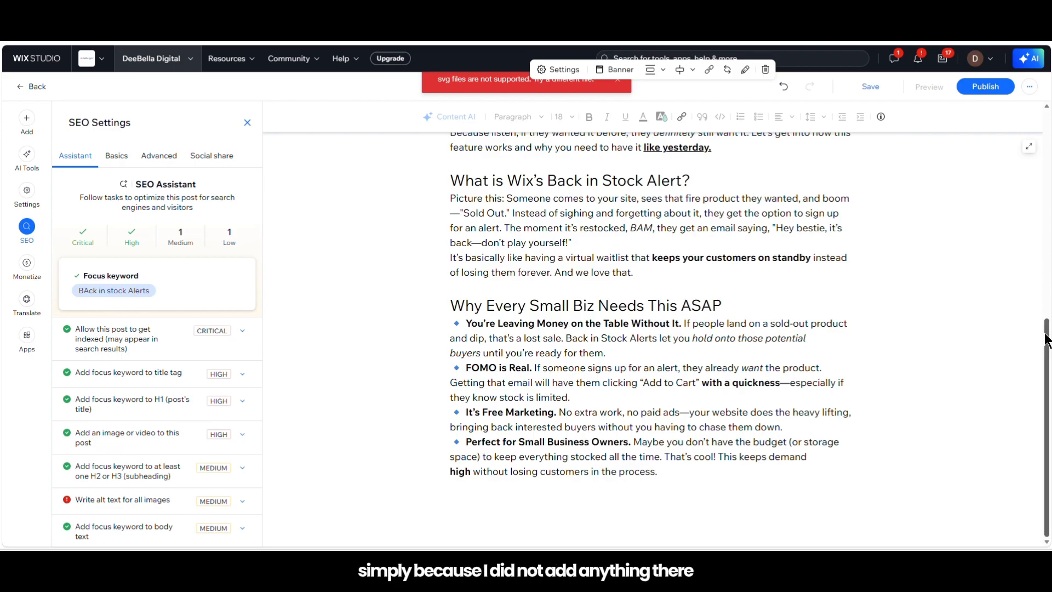
left_click_drag(1048, 340, 1050, 149)
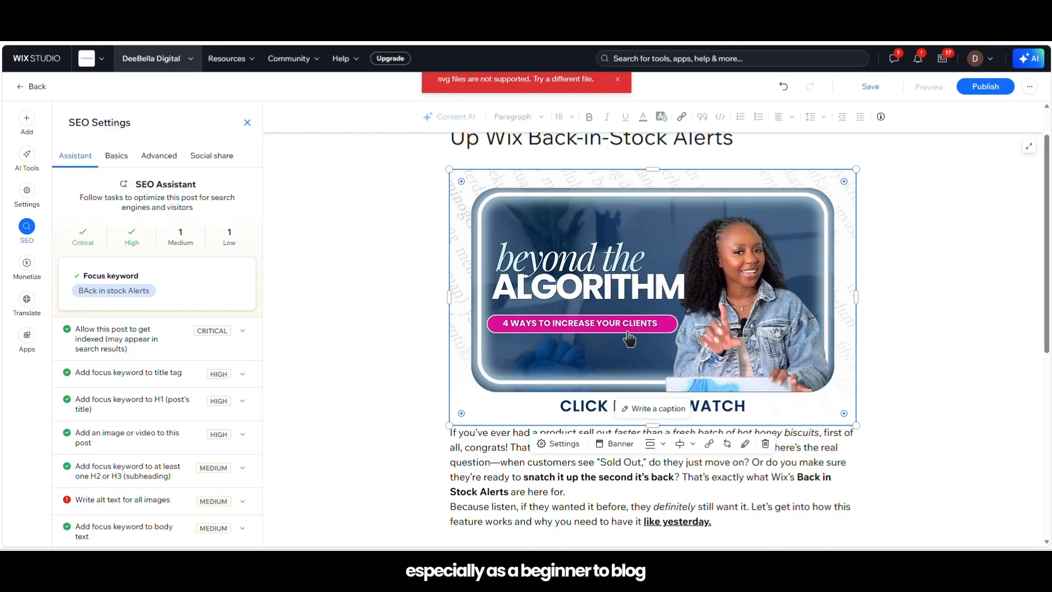
left_click(125, 155)
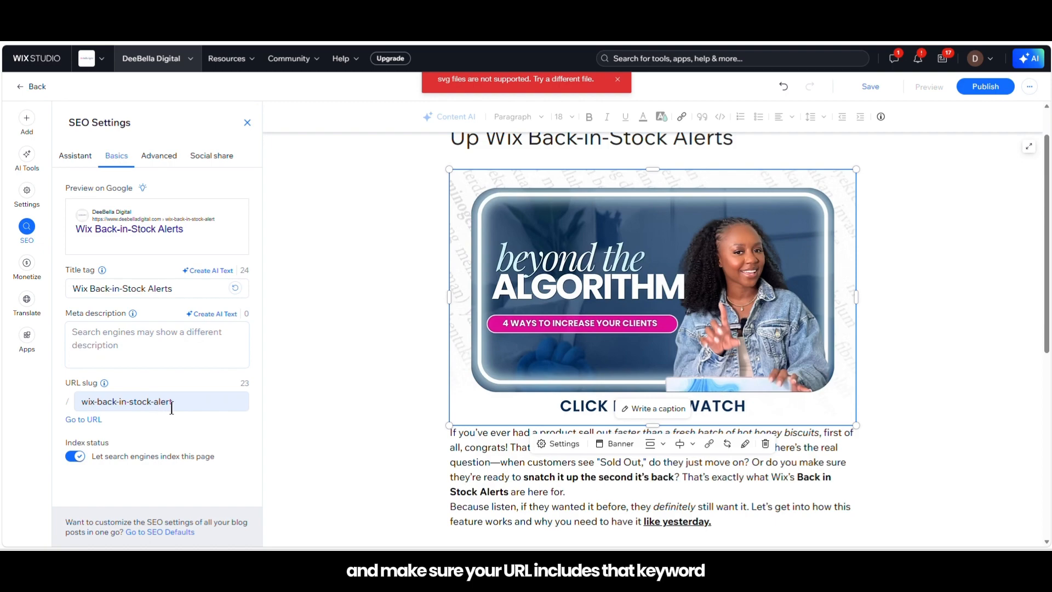
left_click(159, 156)
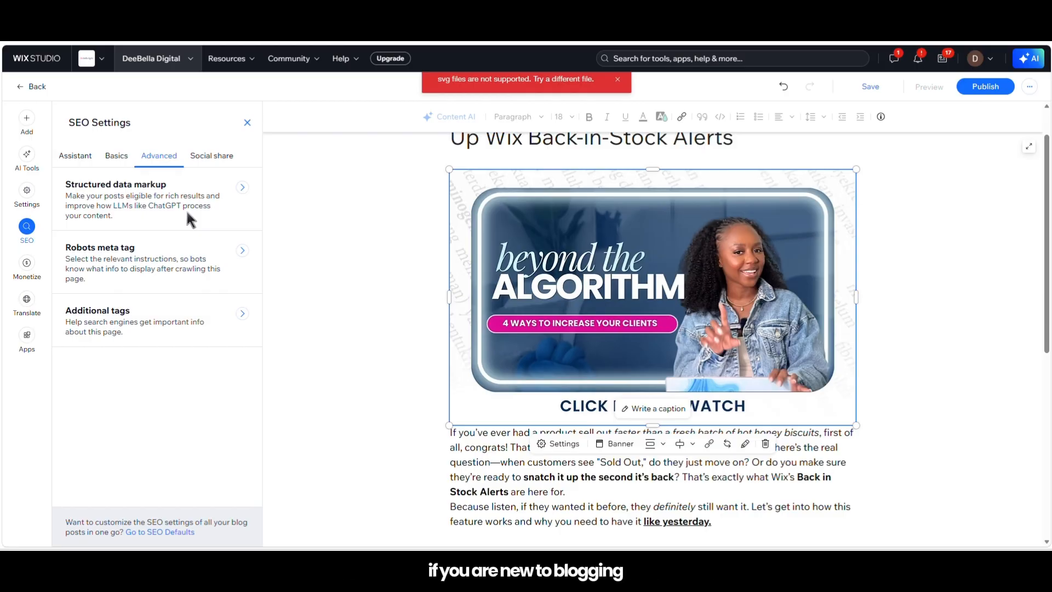
Step: Set the post's social share image to the "beyond the ALGORITHM" picture from Site Files
left_click(205, 155)
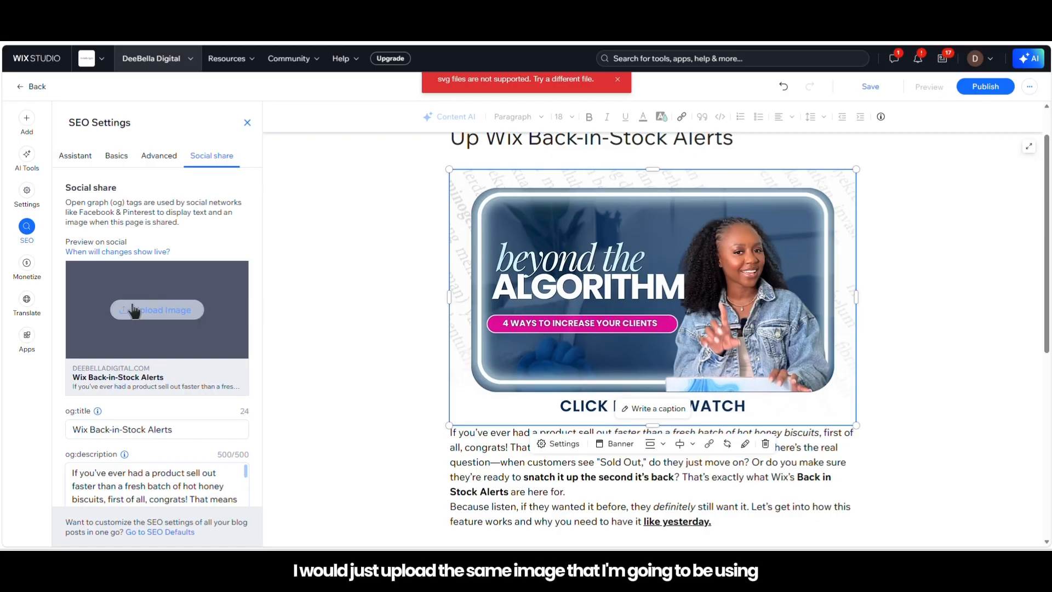
left_click(194, 315)
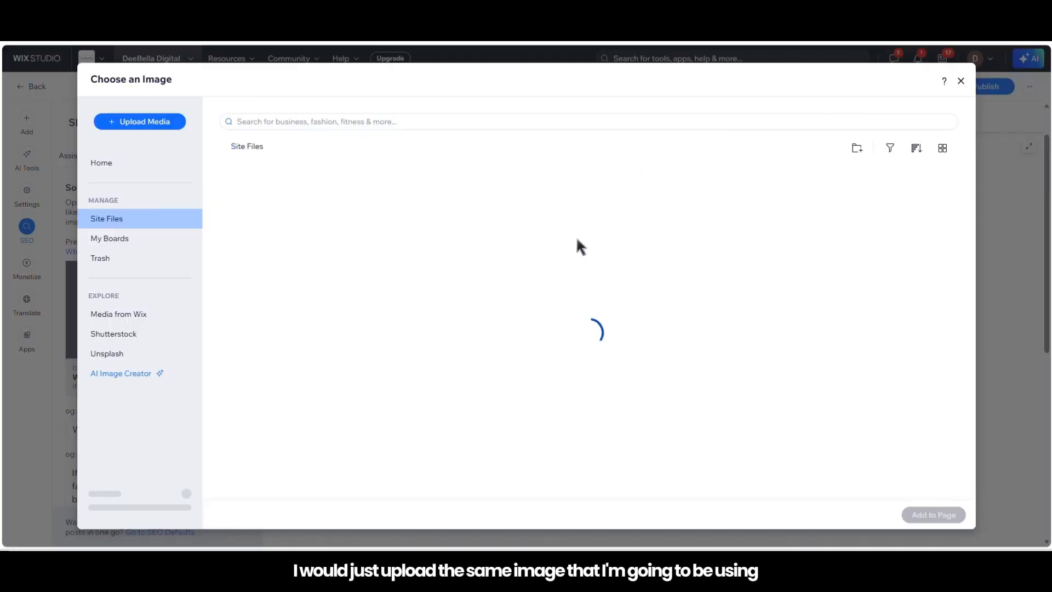
left_click(399, 244)
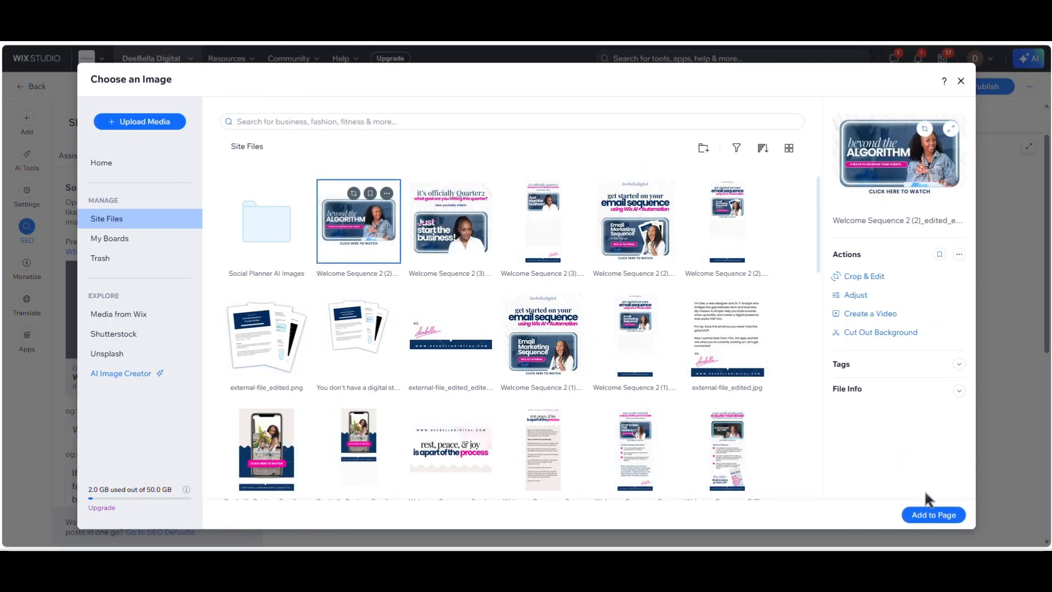
left_click(931, 513)
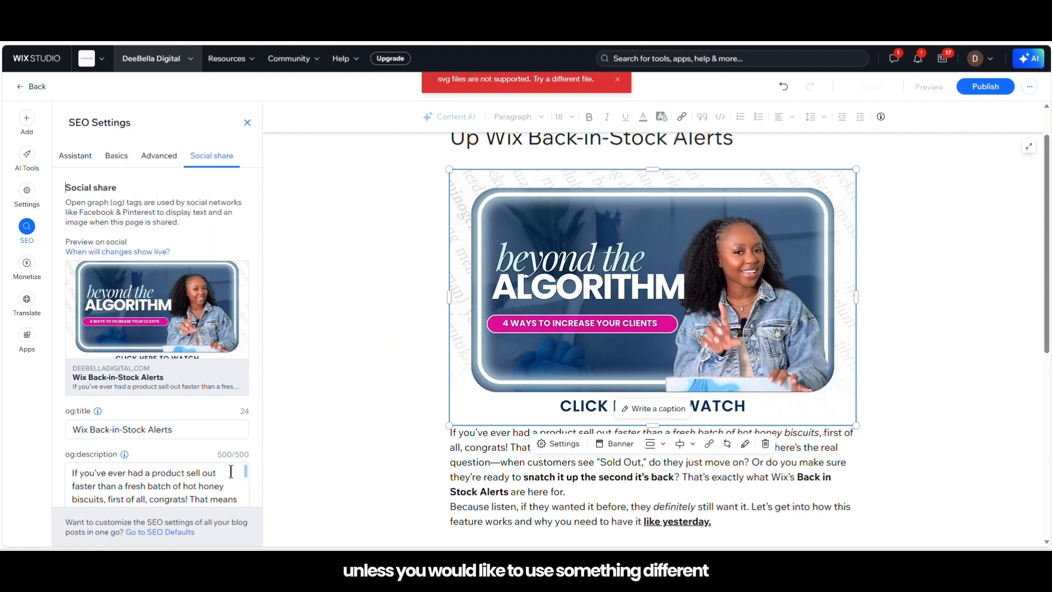
Step: Check the og:title and og:description in the post's social share settings
triple_click(218, 429)
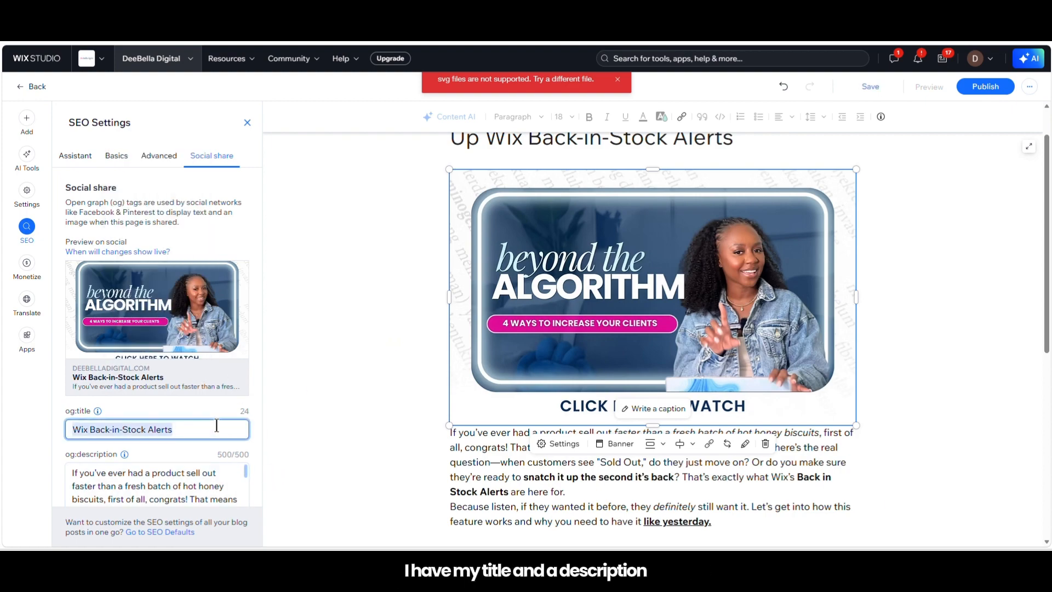
left_click(169, 475)
left_click(199, 474)
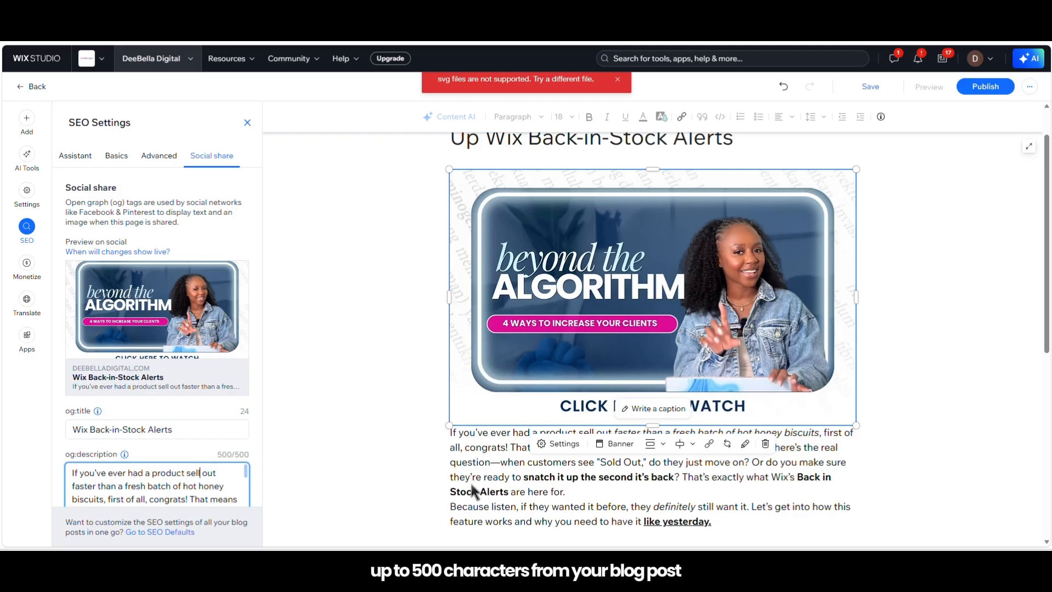
left_click(436, 223)
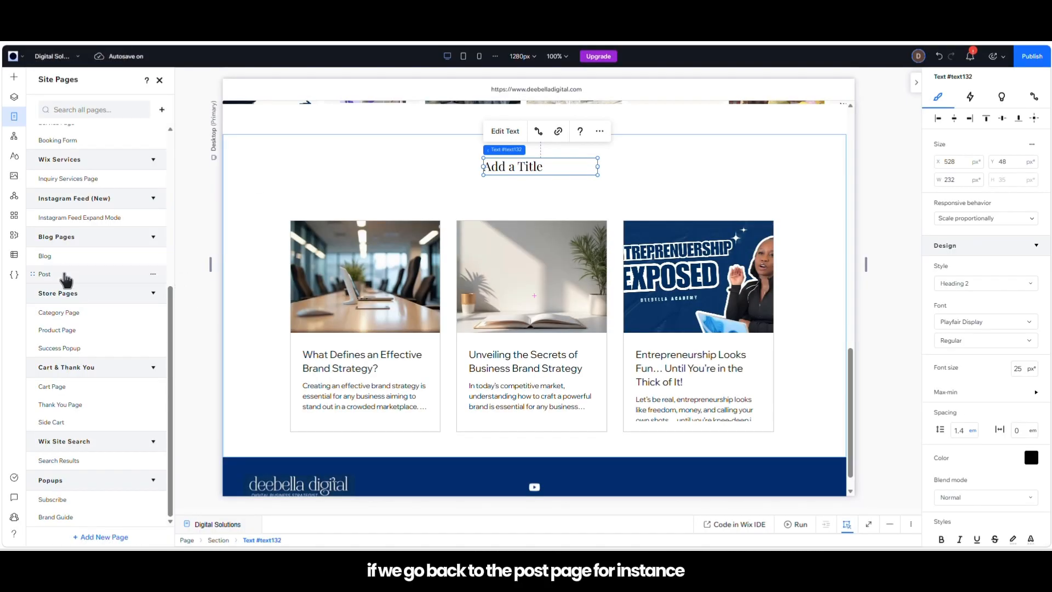
Step: Open the blog's Post page in the Wix Studio site editor and inspect its tablet and mobile layouts
left_click(64, 276)
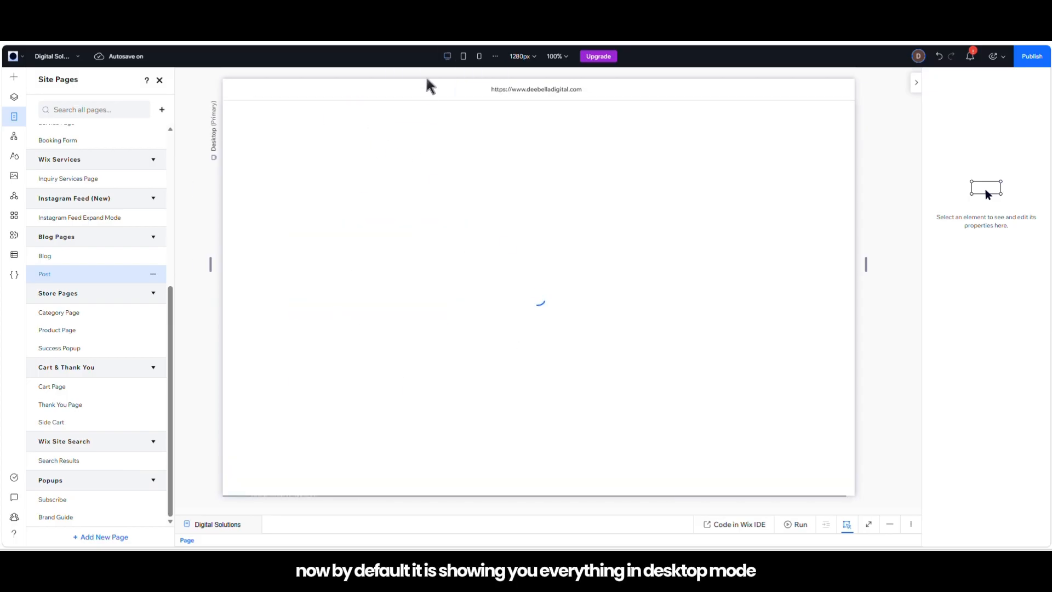
left_click(463, 56)
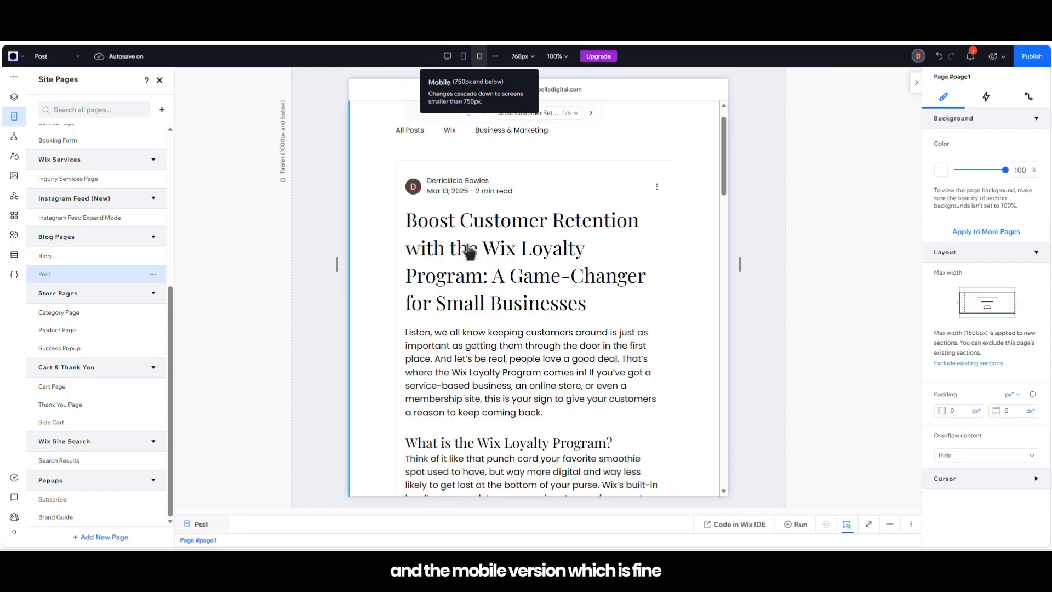
left_click(479, 56)
left_click(510, 278)
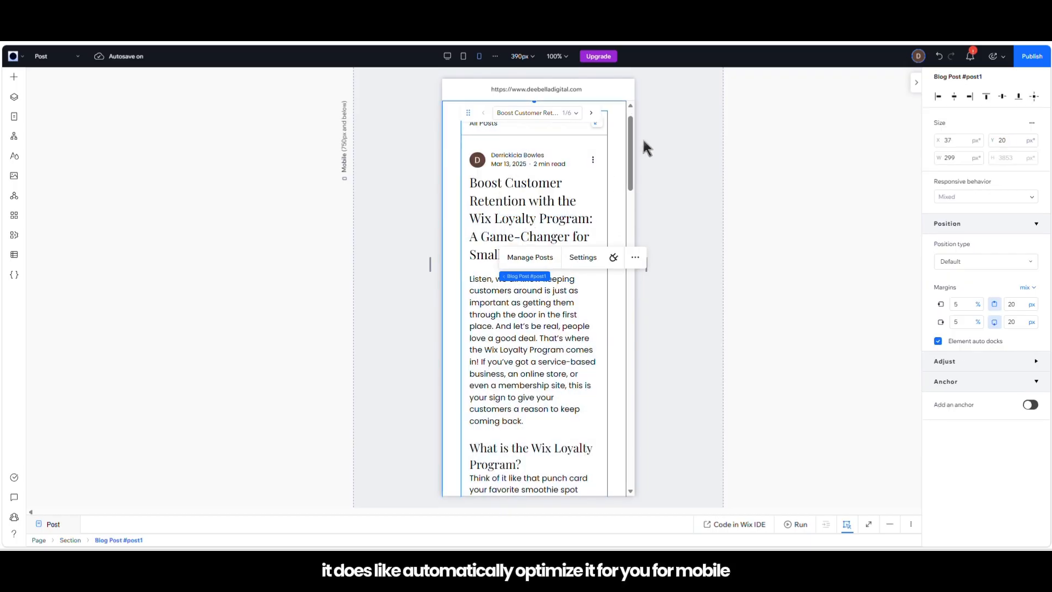
left_click_drag(629, 145, 616, 119)
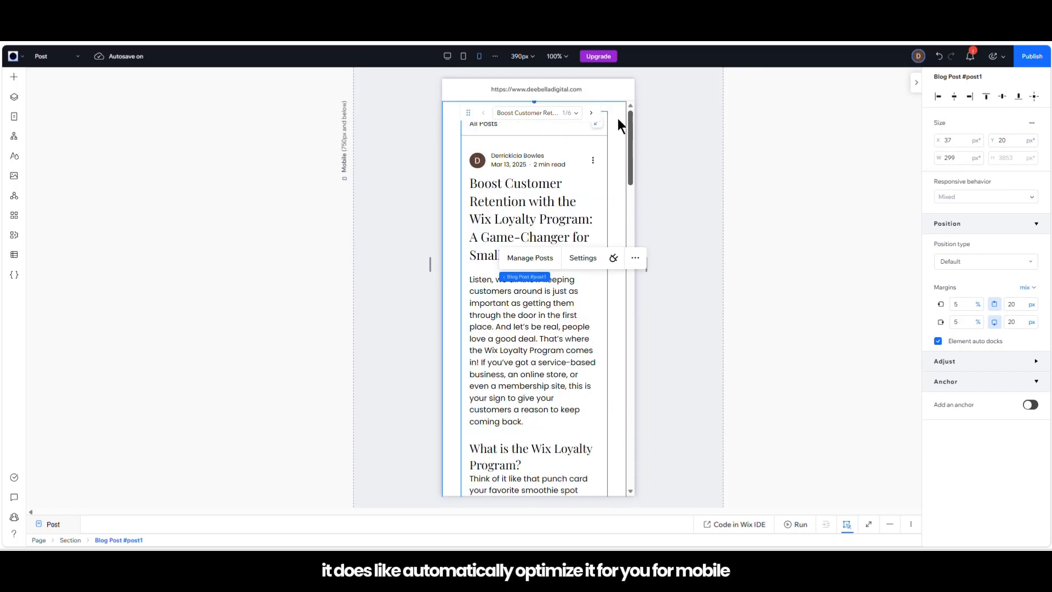